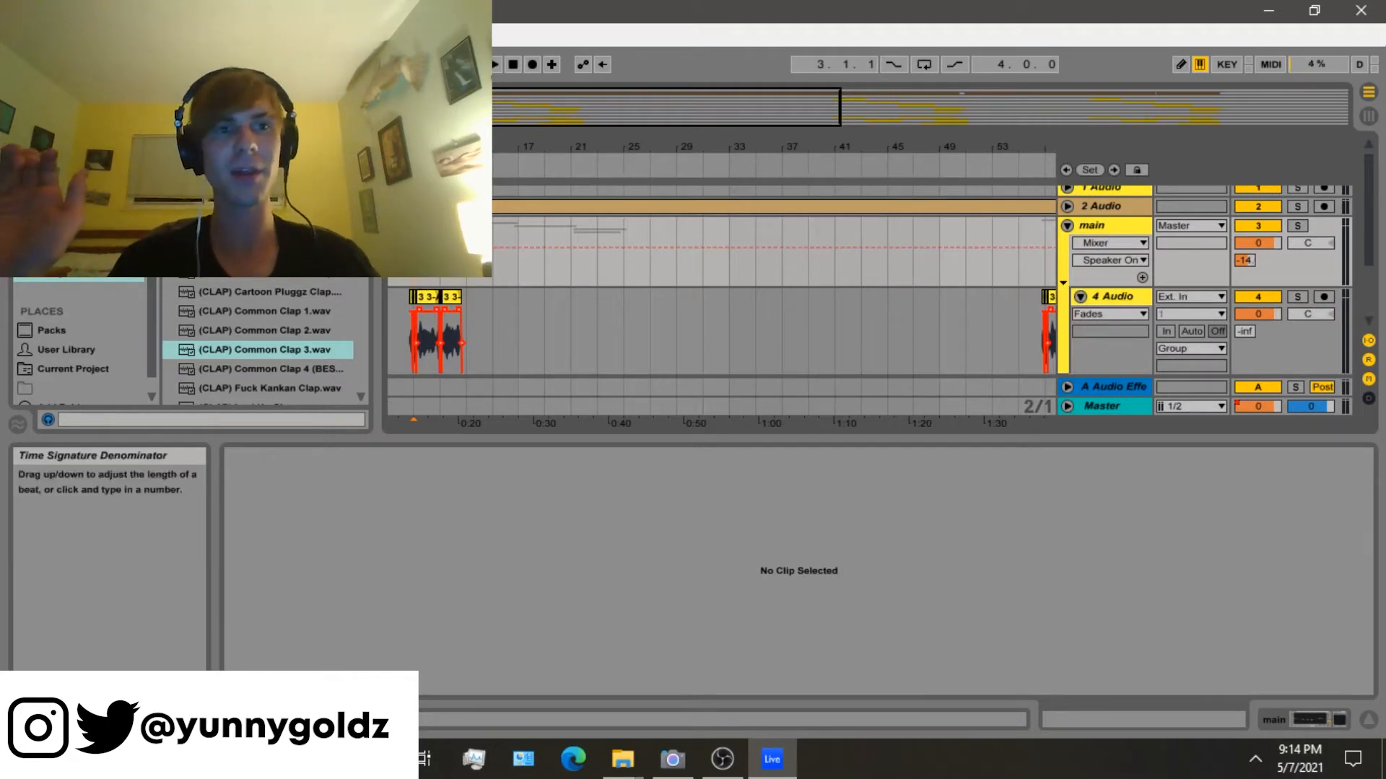
Unfold the main group and turn off every device in the 4 Audio track's effect chain.
{"action": "left_click", "coordinate": [1066, 229]}
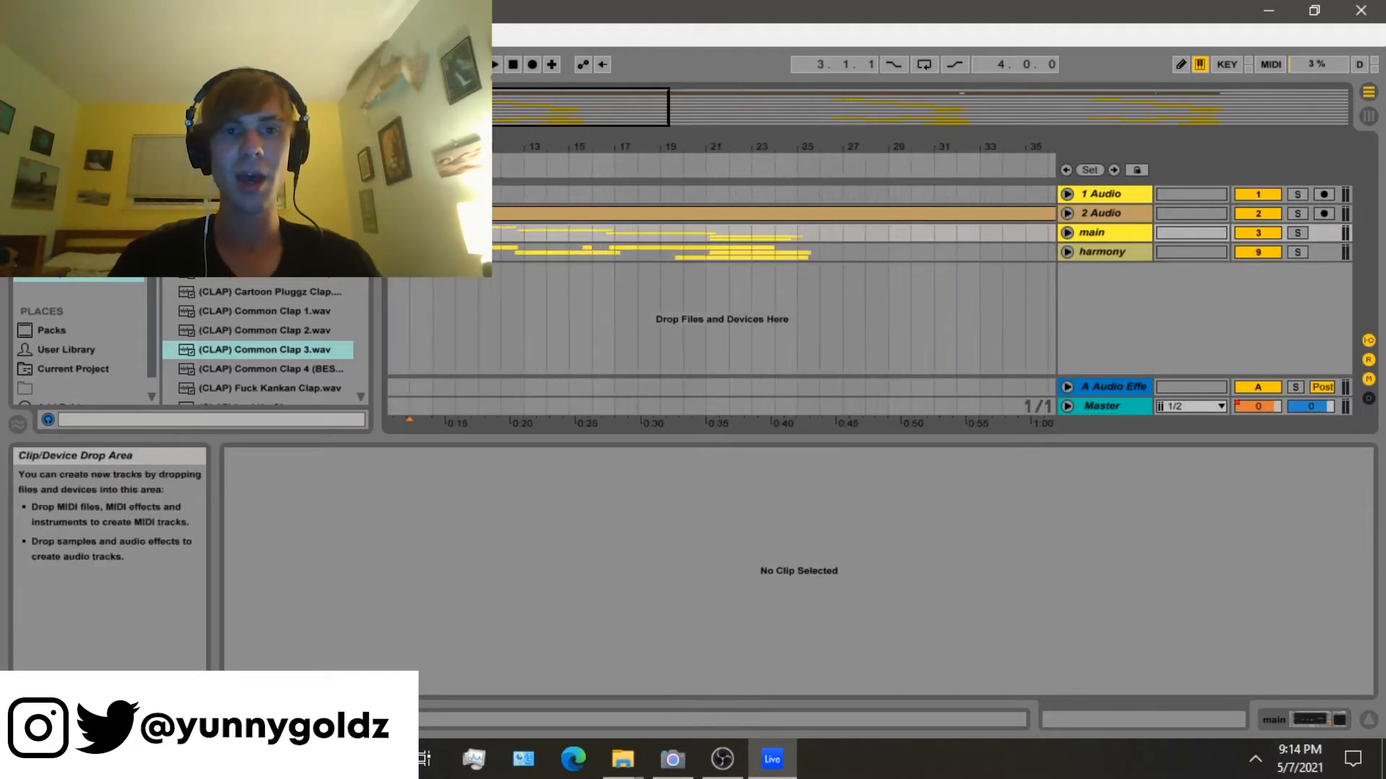
{"action": "left_click", "coordinate": [1066, 232]}
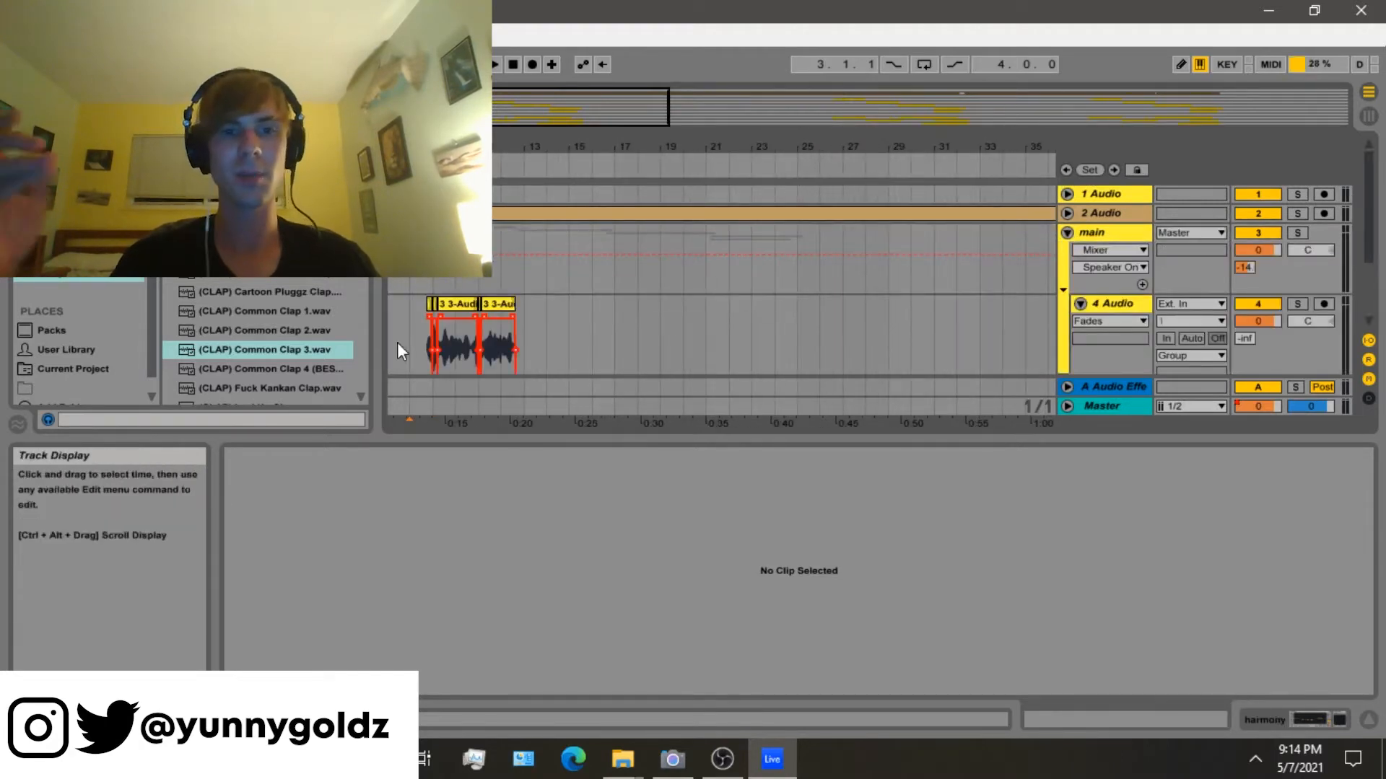
{"action": "left_click", "coordinate": [420, 351]}
{"action": "key", "text": "plus"}
{"action": "key", "text": "plus"}
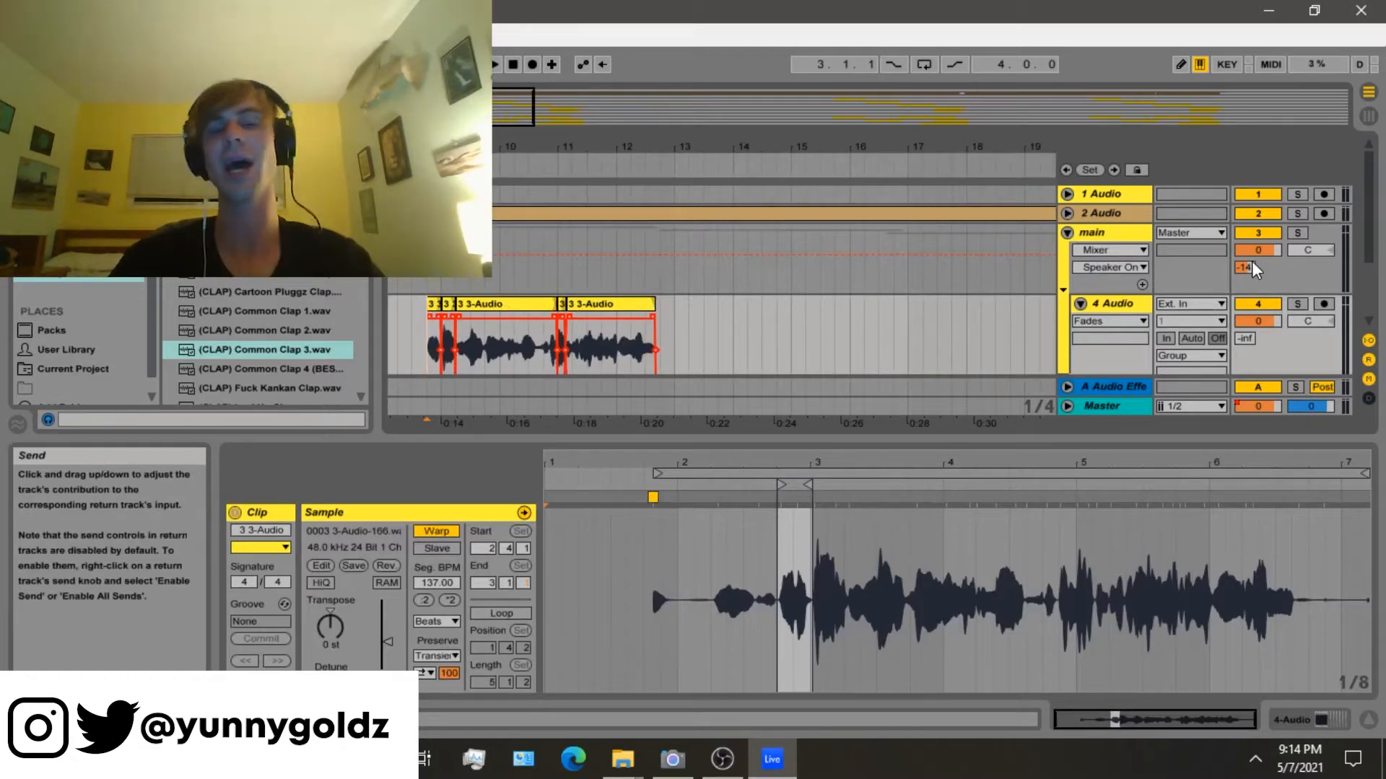
{"action": "left_click", "coordinate": [1110, 303]}
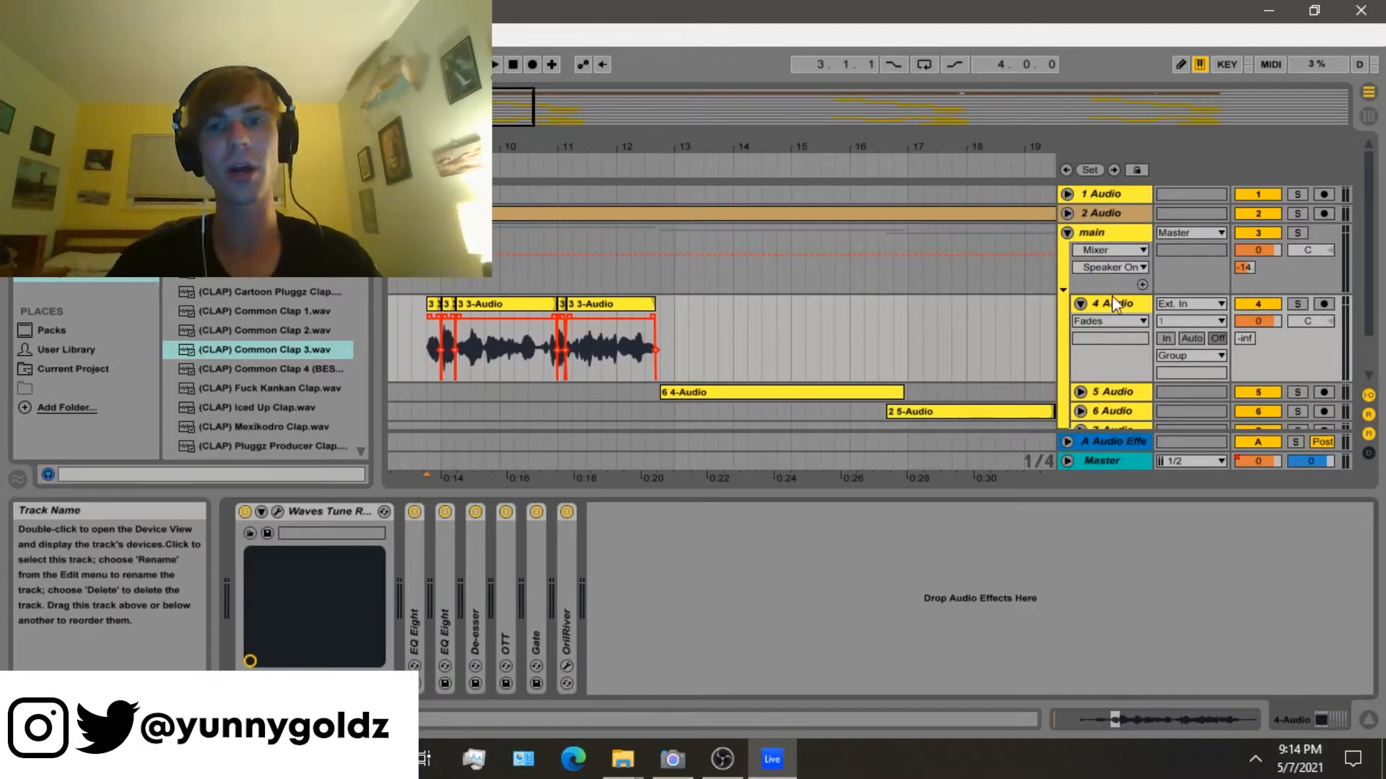
{"action": "left_click", "coordinate": [807, 565]}
{"action": "key", "text": "ctrl+a"}
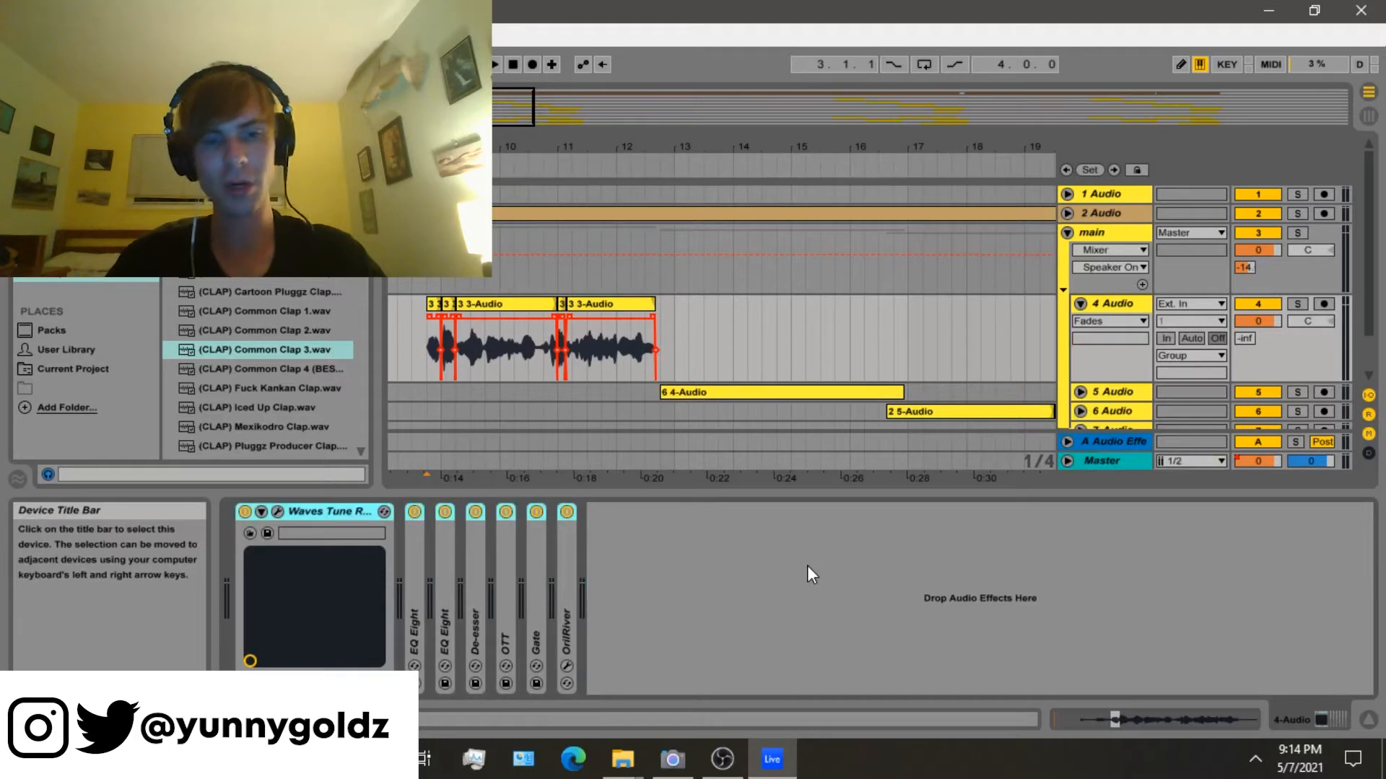
Solo the 2 Audio track, unfold it and play it back on its own.
{"action": "left_click", "coordinate": [1297, 213]}
{"action": "key", "text": "minus"}
{"action": "key", "text": "minus"}
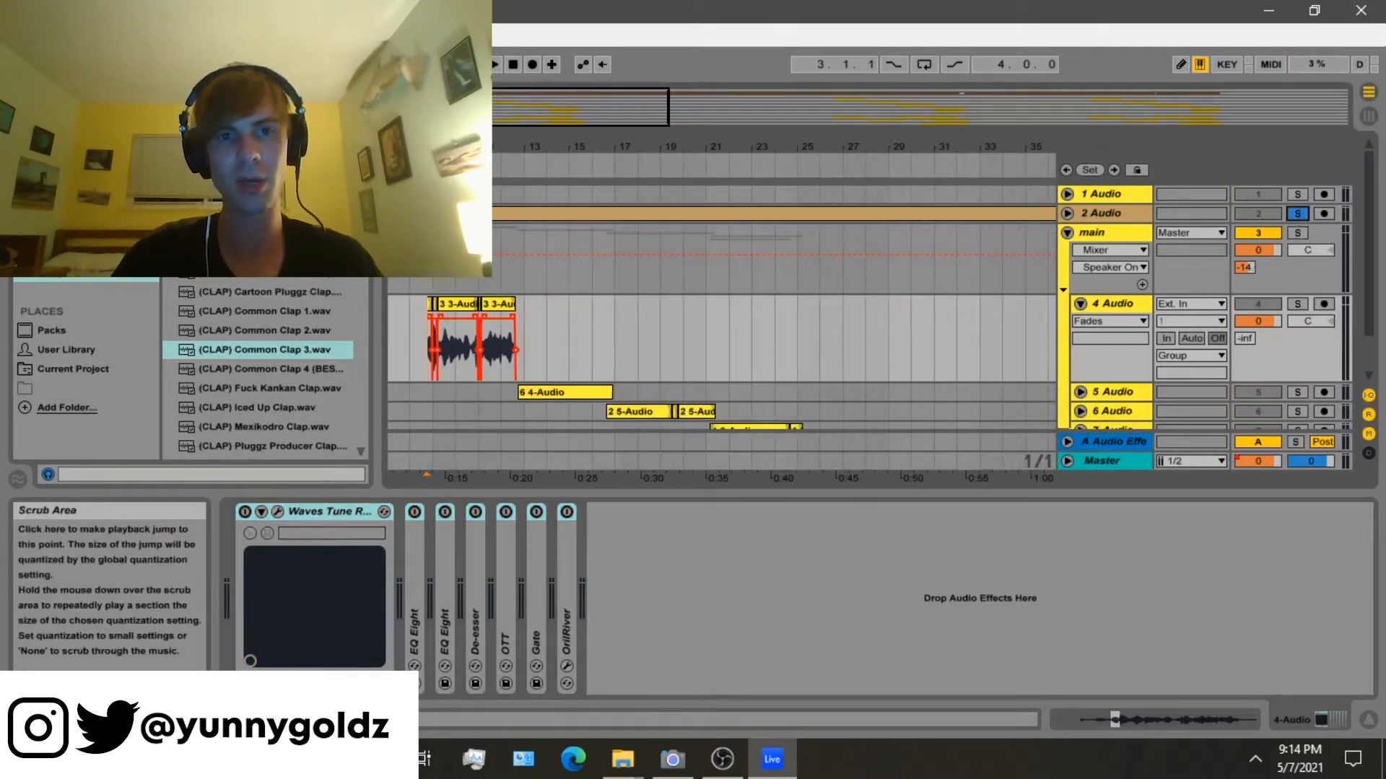
{"action": "left_click_drag", "start_coordinate": [433, 147], "coordinate": [568, 146]}
{"action": "left_click", "coordinate": [1141, 211]}
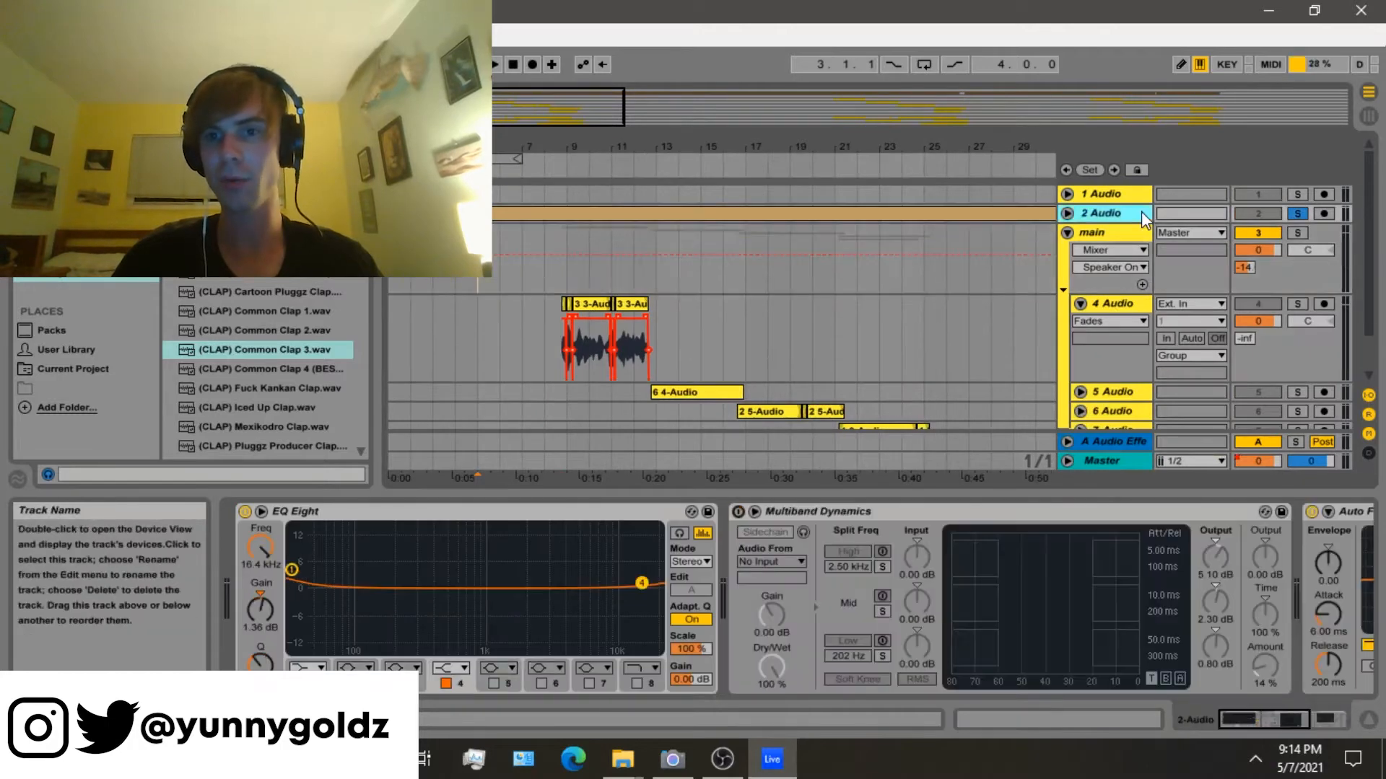
{"action": "left_click", "coordinate": [1067, 213]}
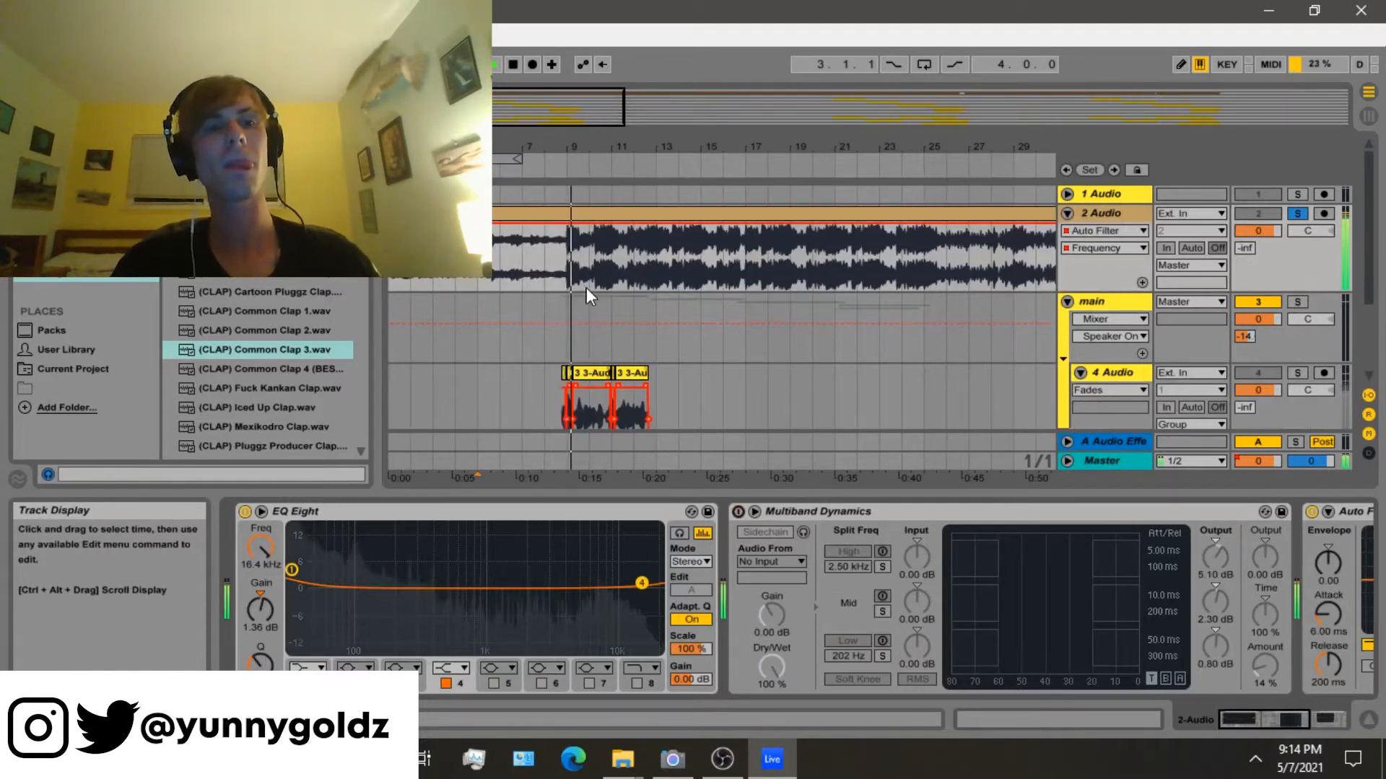
Stop playback and collapse all the devices in the 2 Audio track's effect chain.
{"action": "left_click", "coordinate": [1090, 220]}
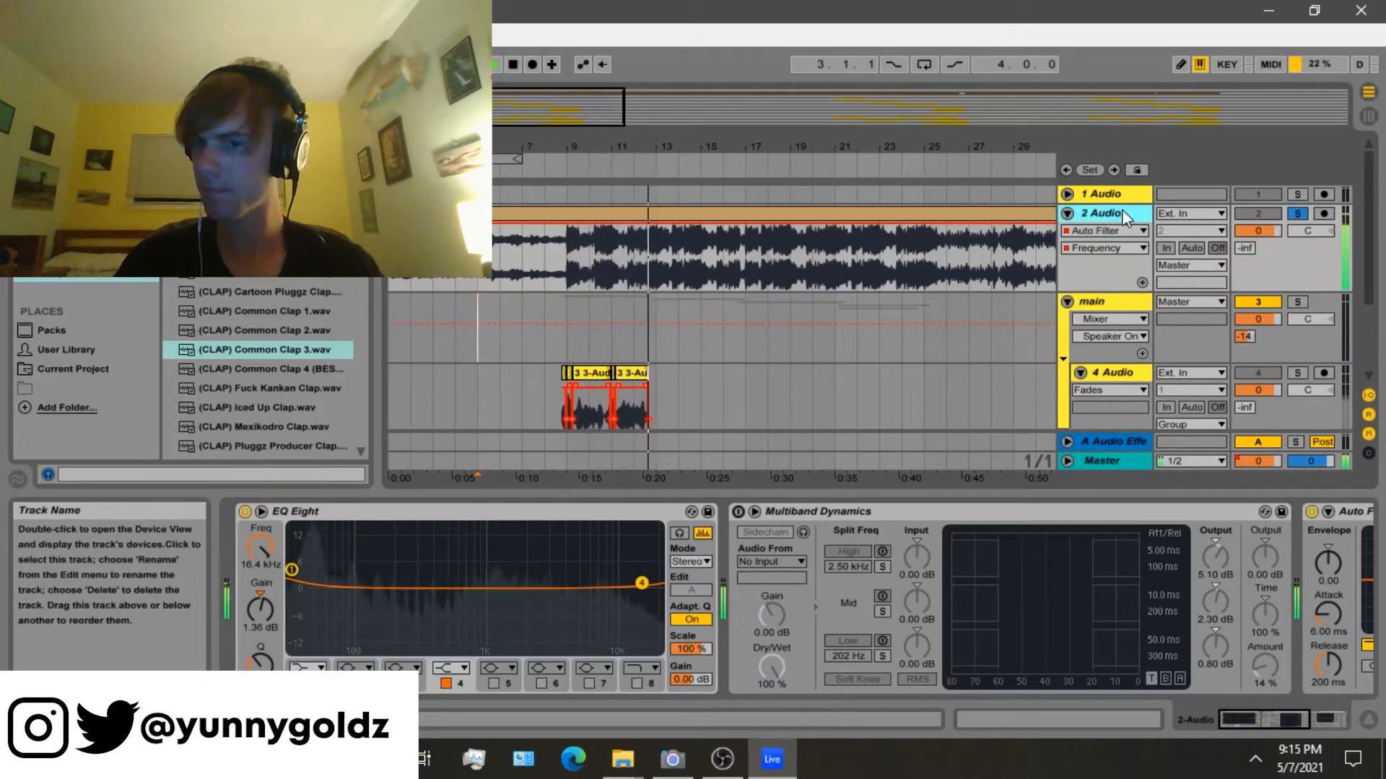
{"action": "key", "text": "space"}
{"action": "left_click", "coordinate": [799, 501]}
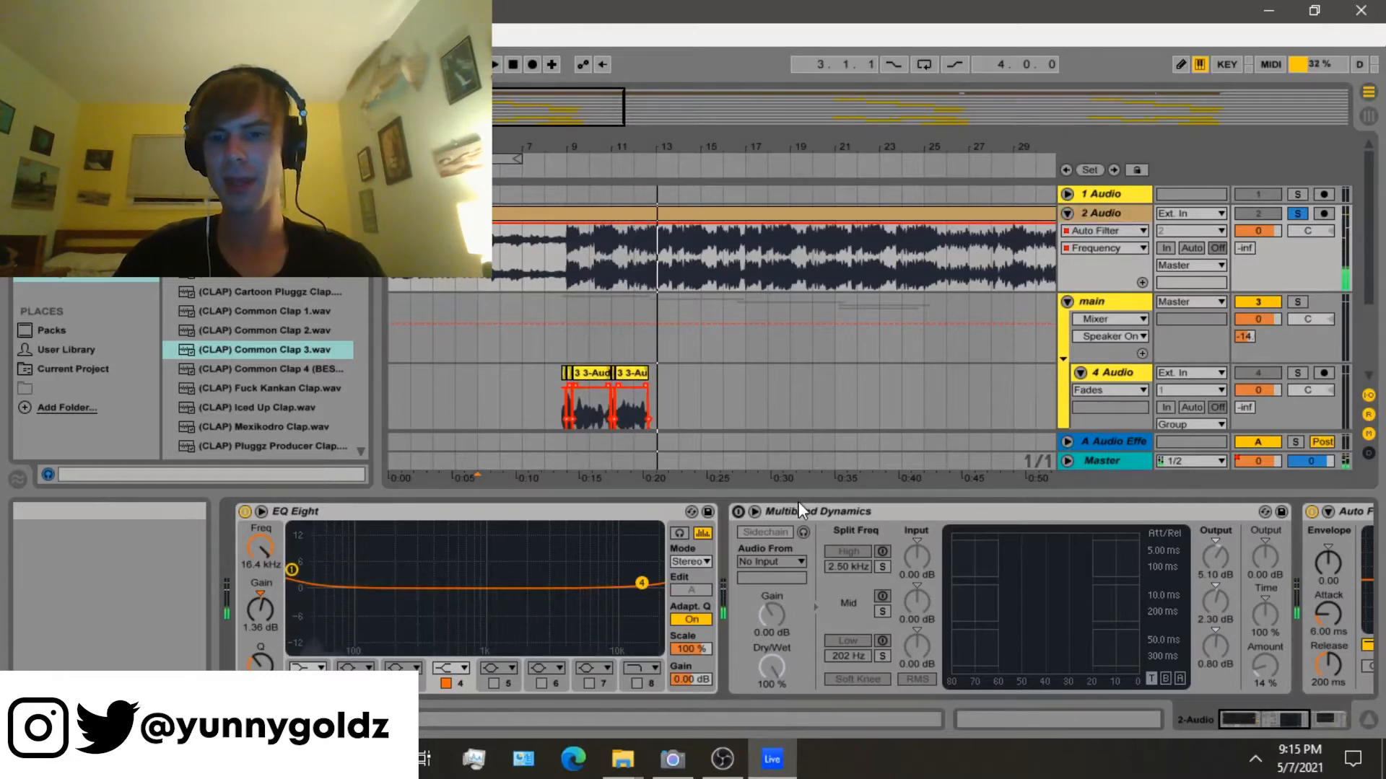
{"action": "double_click", "coordinate": [795, 508]}
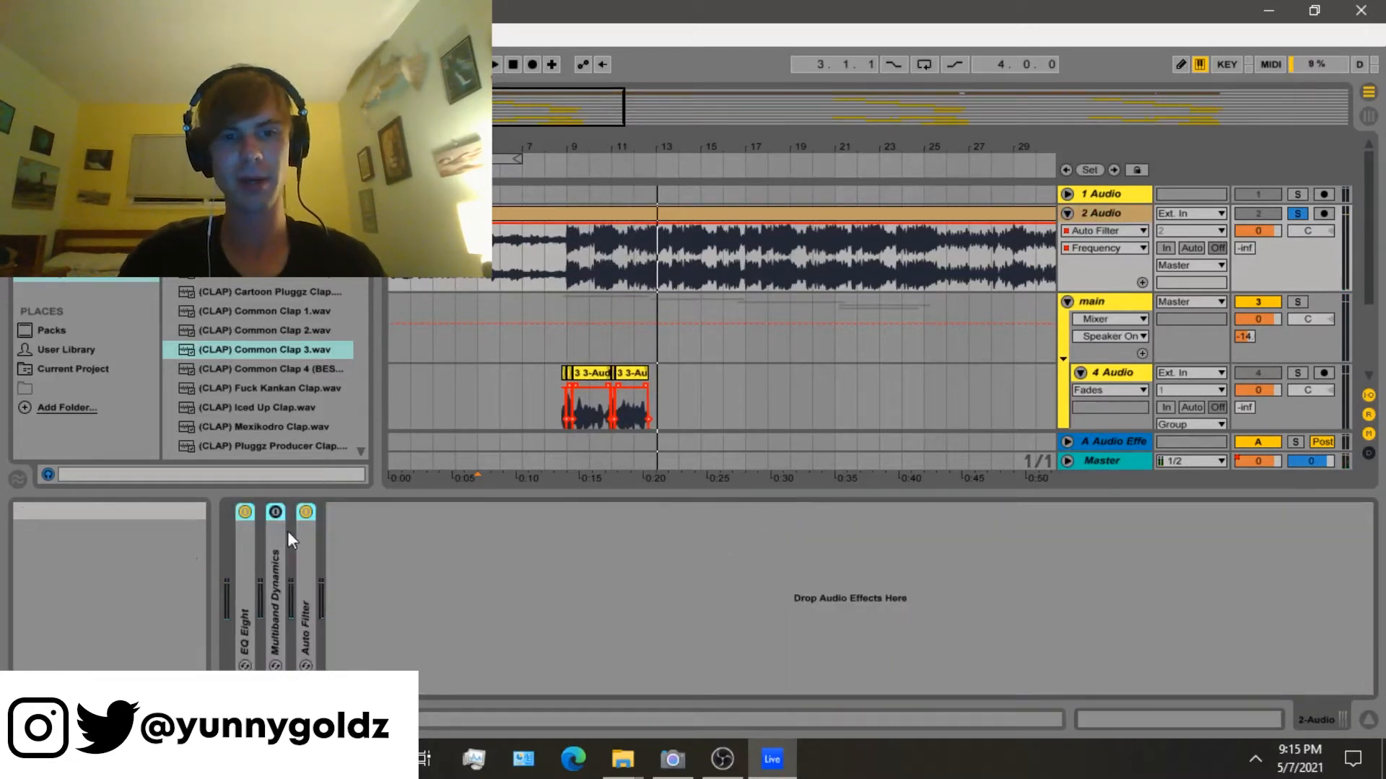
Solo the 4 Audio vocal track and turn off the A Audio Effect return track.
{"action": "left_click", "coordinate": [1106, 303]}
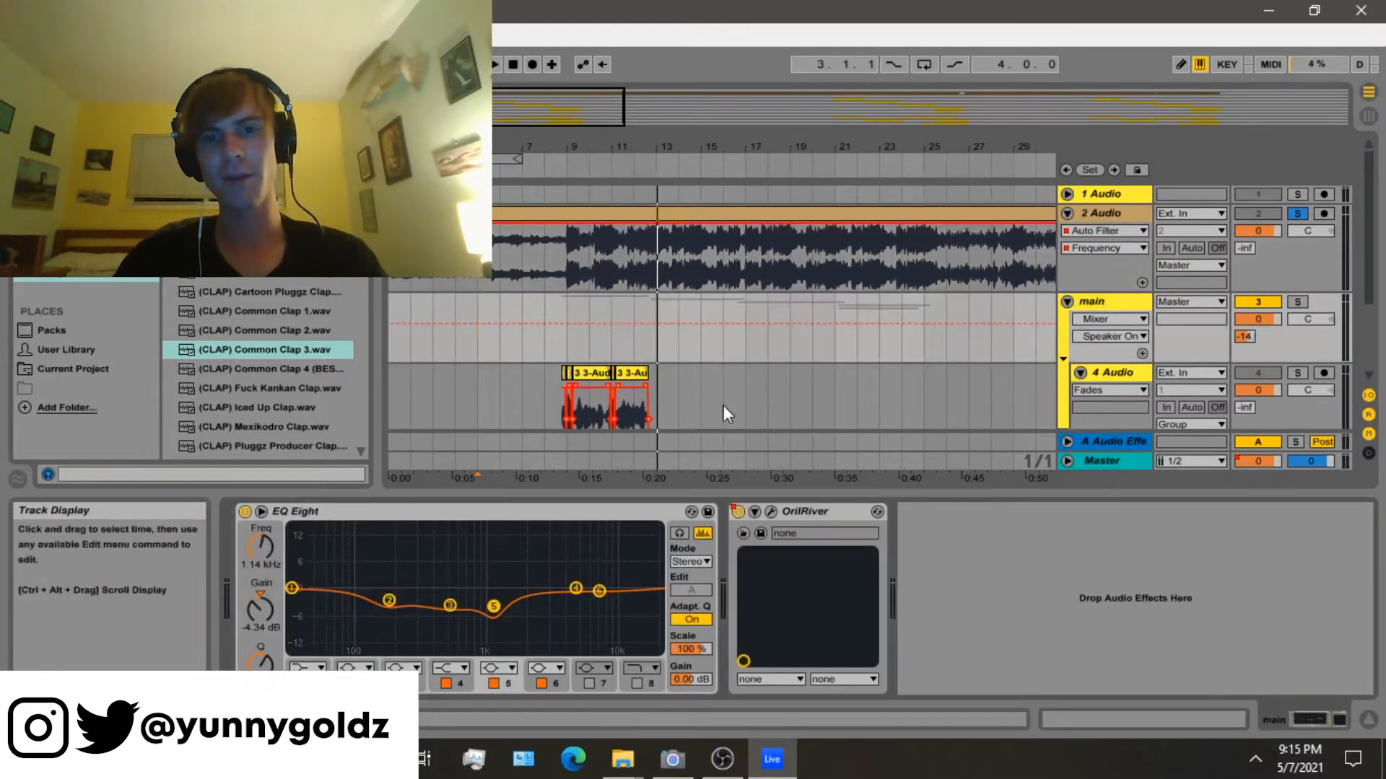
{"action": "left_click", "coordinate": [560, 386]}
{"action": "key", "text": "plus"}
{"action": "key", "text": "plus"}
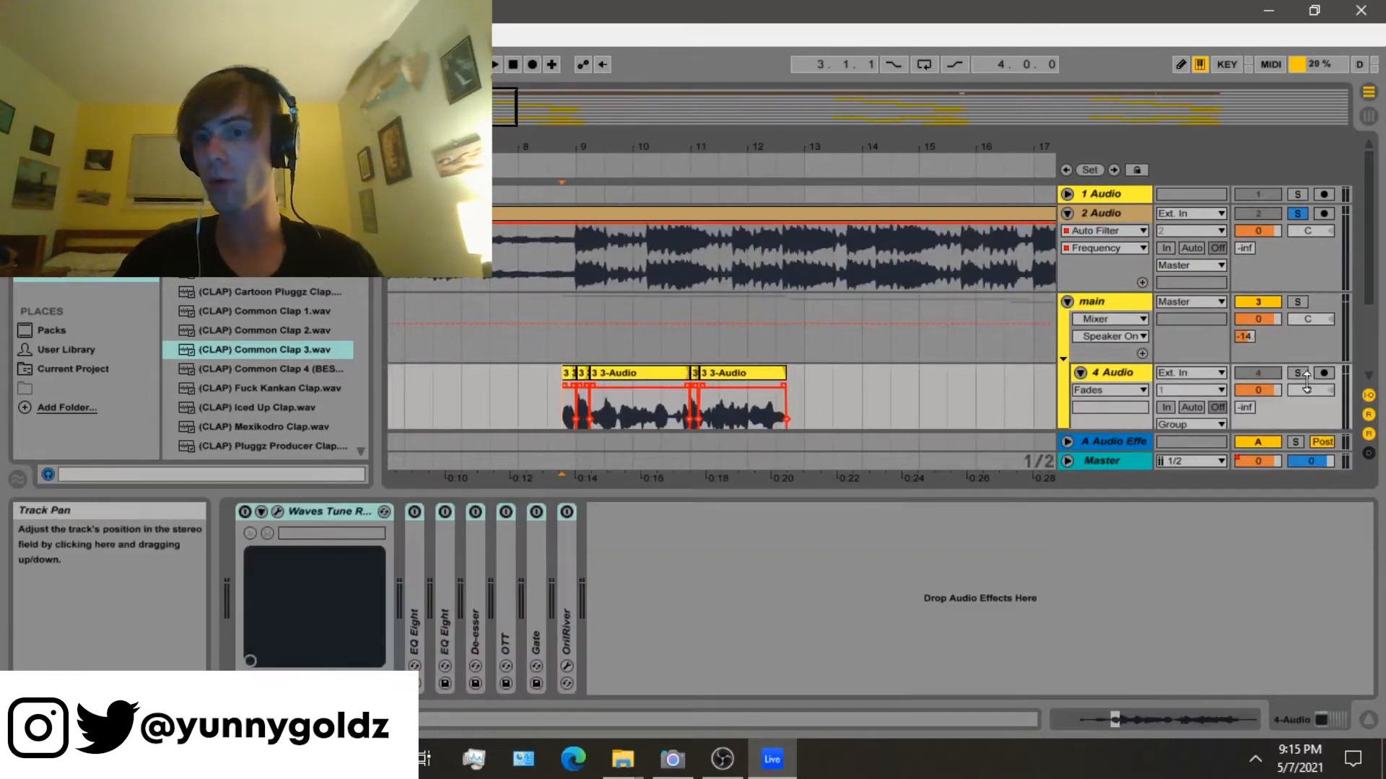
{"action": "left_click", "coordinate": [1297, 373]}
{"action": "left_click", "coordinate": [1258, 442]}
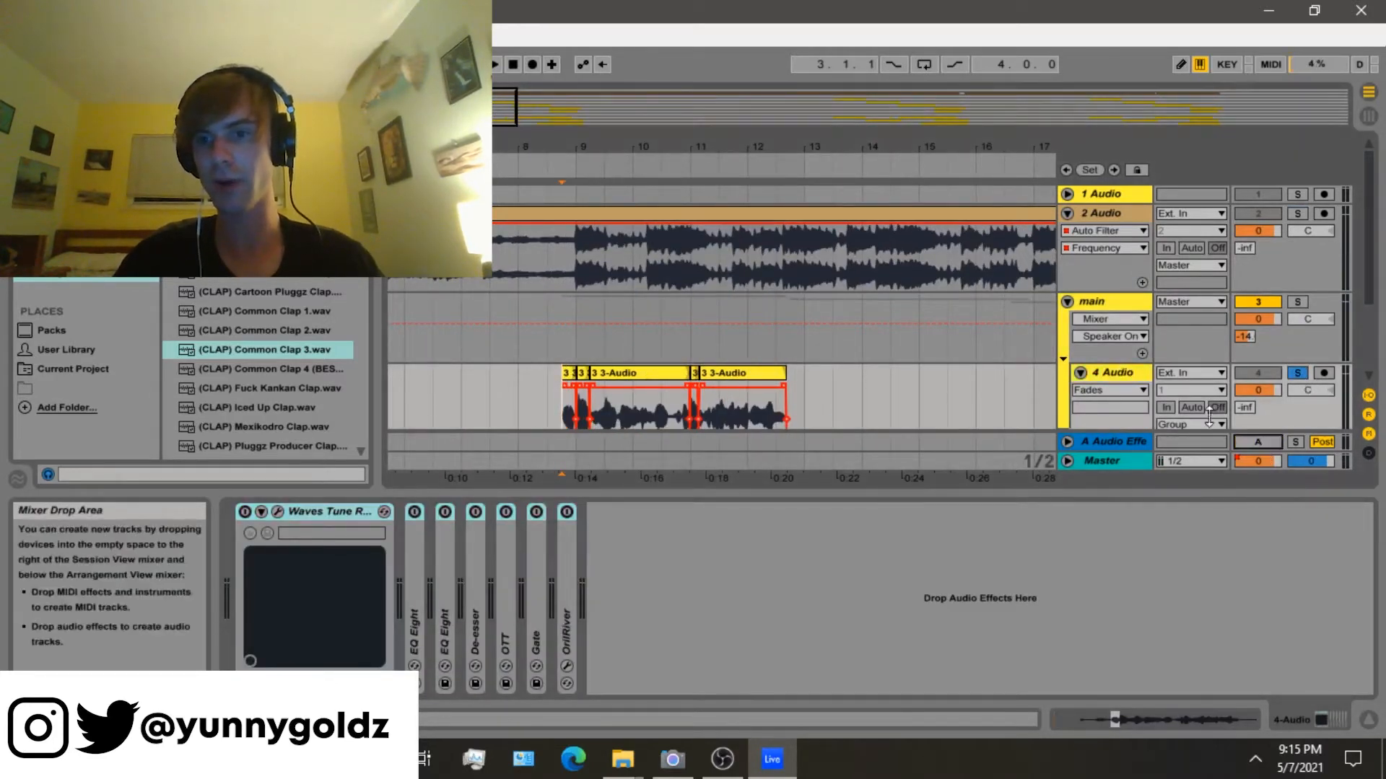
Inspect the first two vocal clips on the 4 Audio track and the second clip's sample settings.
{"action": "key", "text": "plus"}
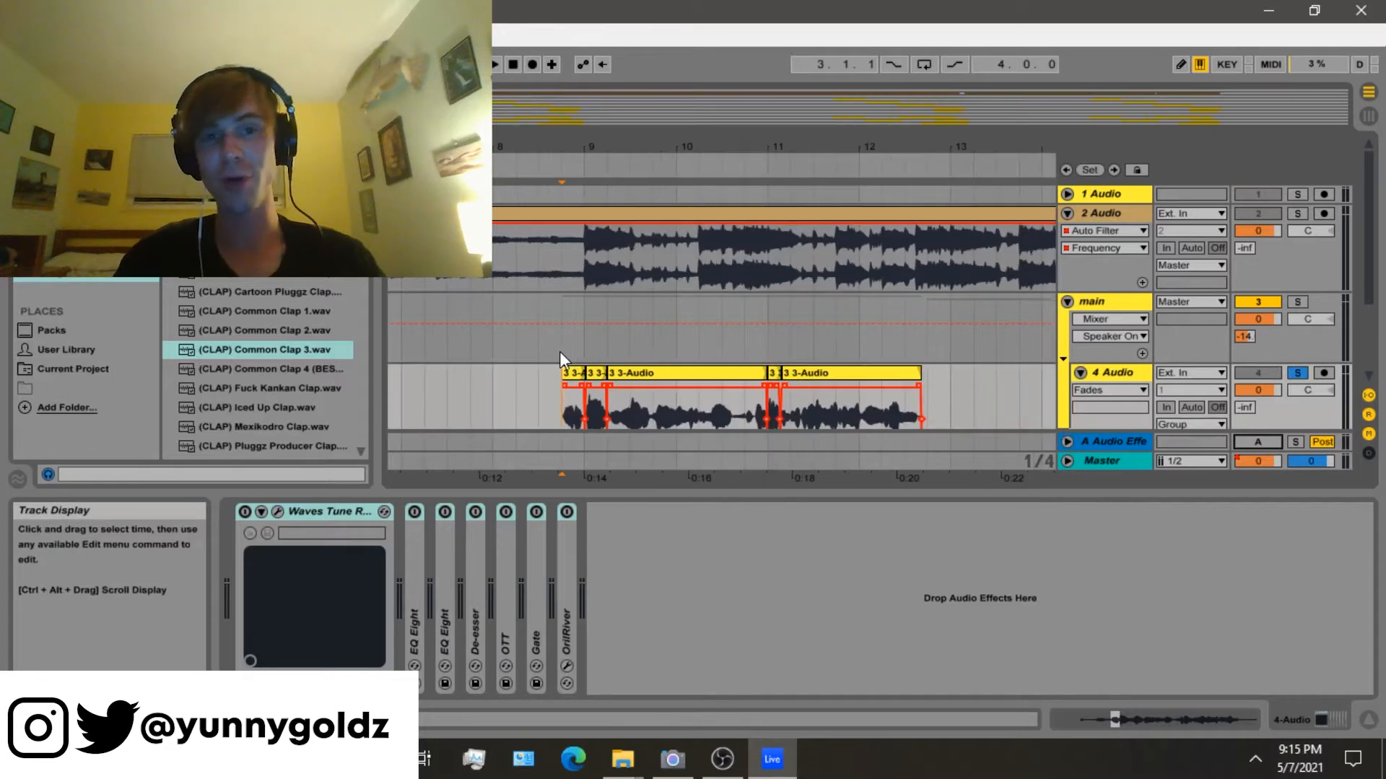
{"action": "key", "text": "plus"}
{"action": "left_click", "coordinate": [567, 372]}
{"action": "scroll", "coordinate": [596, 395], "scroll_direction": "down", "scroll_amount": 2}
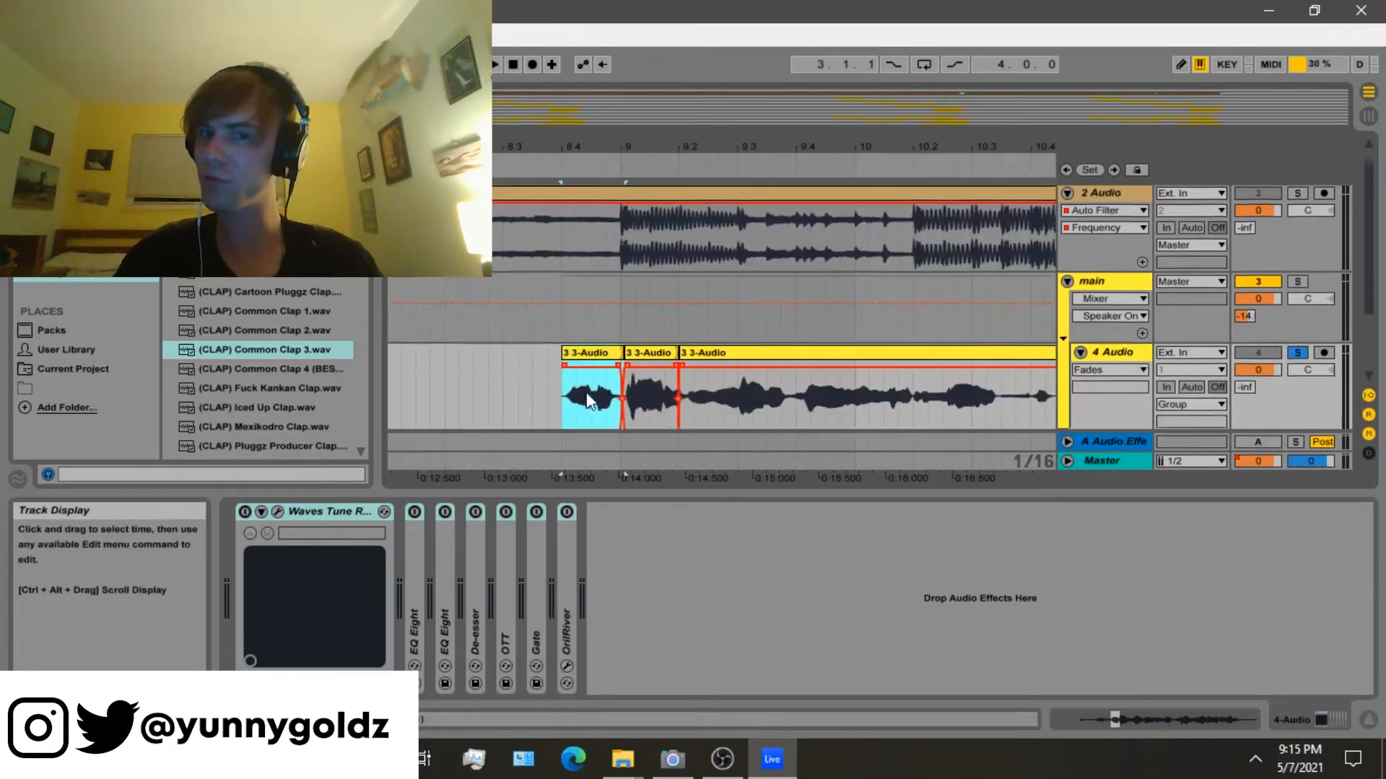
{"action": "left_click", "coordinate": [567, 376]}
{"action": "key", "text": "minus"}
{"action": "left_click", "coordinate": [608, 338]}
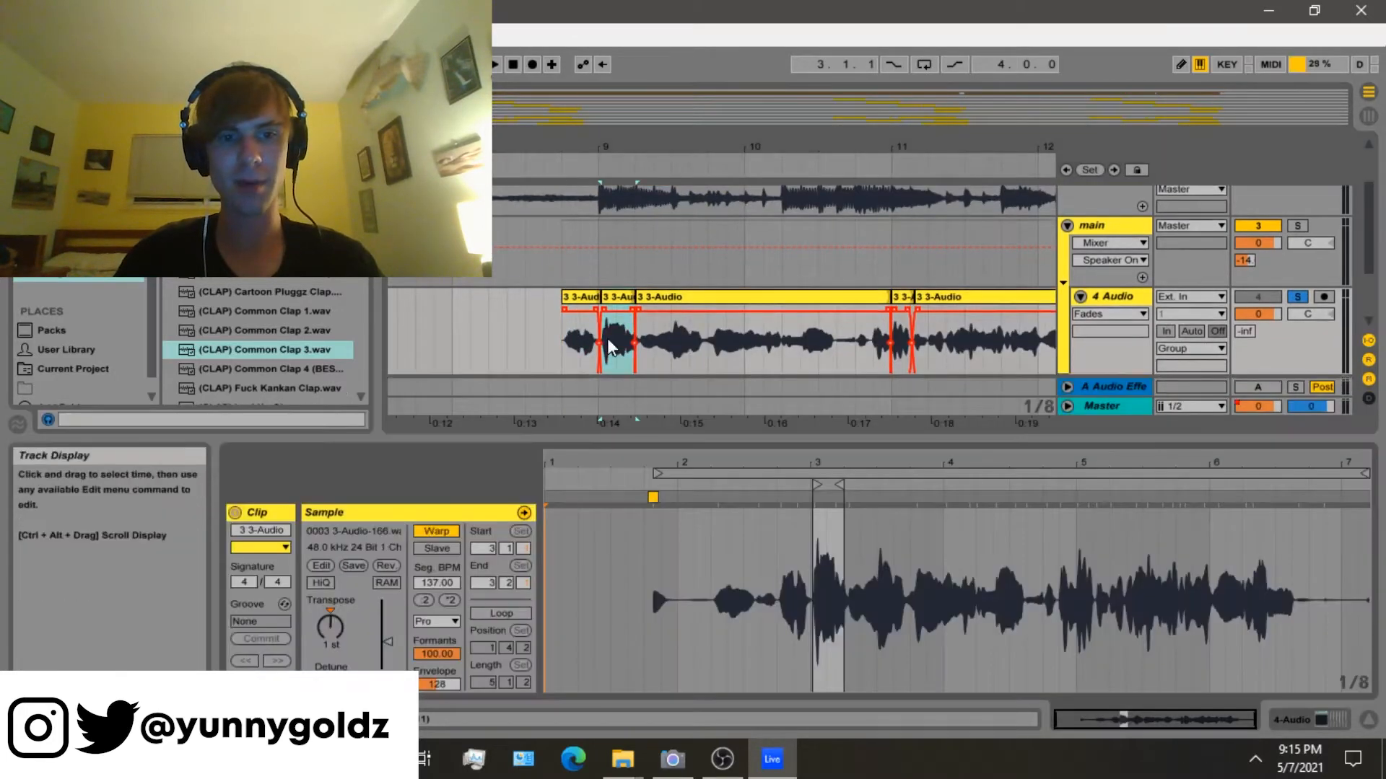
Play the soloed 4 Audio vocal from the start of its first clip.
{"action": "left_click", "coordinate": [511, 337]}
{"action": "key", "text": "minus"}
{"action": "left_click", "coordinate": [521, 332]}
{"action": "key", "text": "plus"}
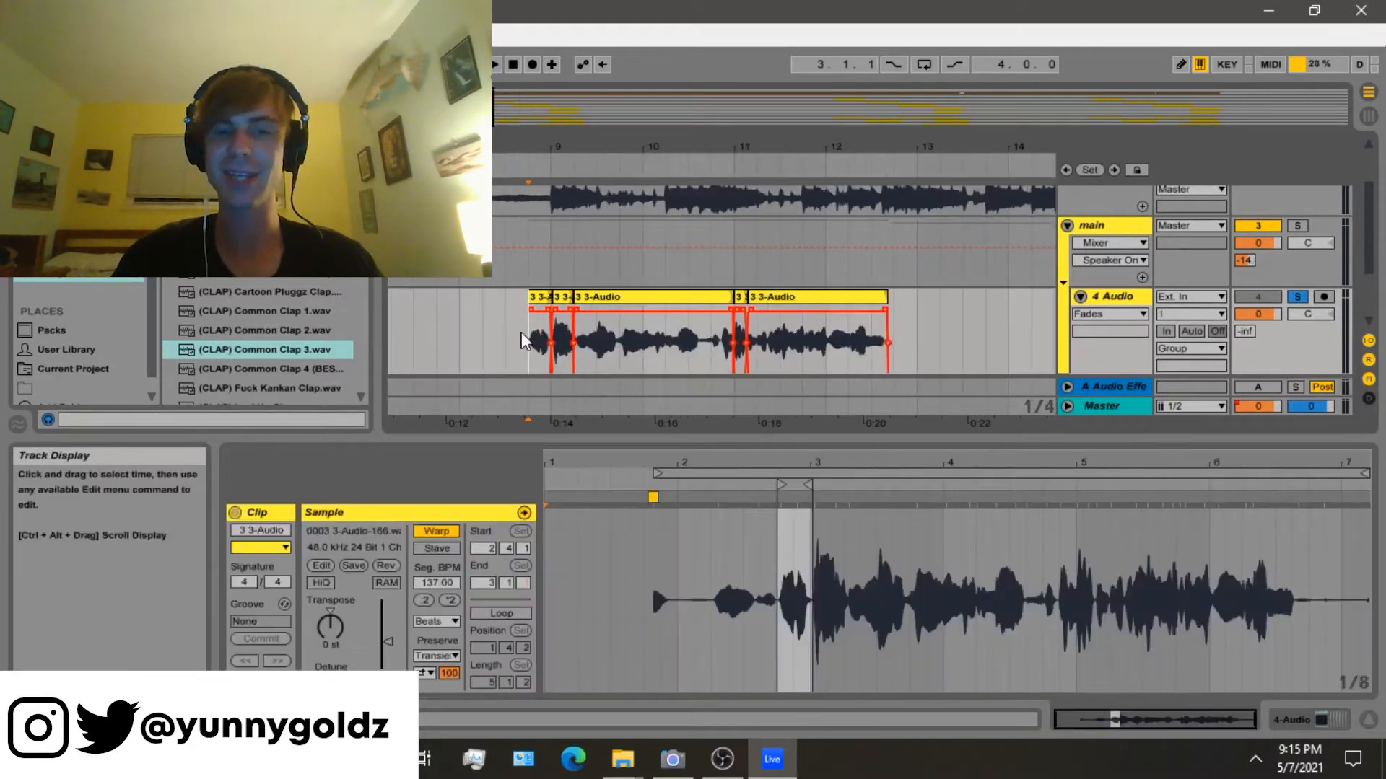
{"action": "key", "text": "plus"}
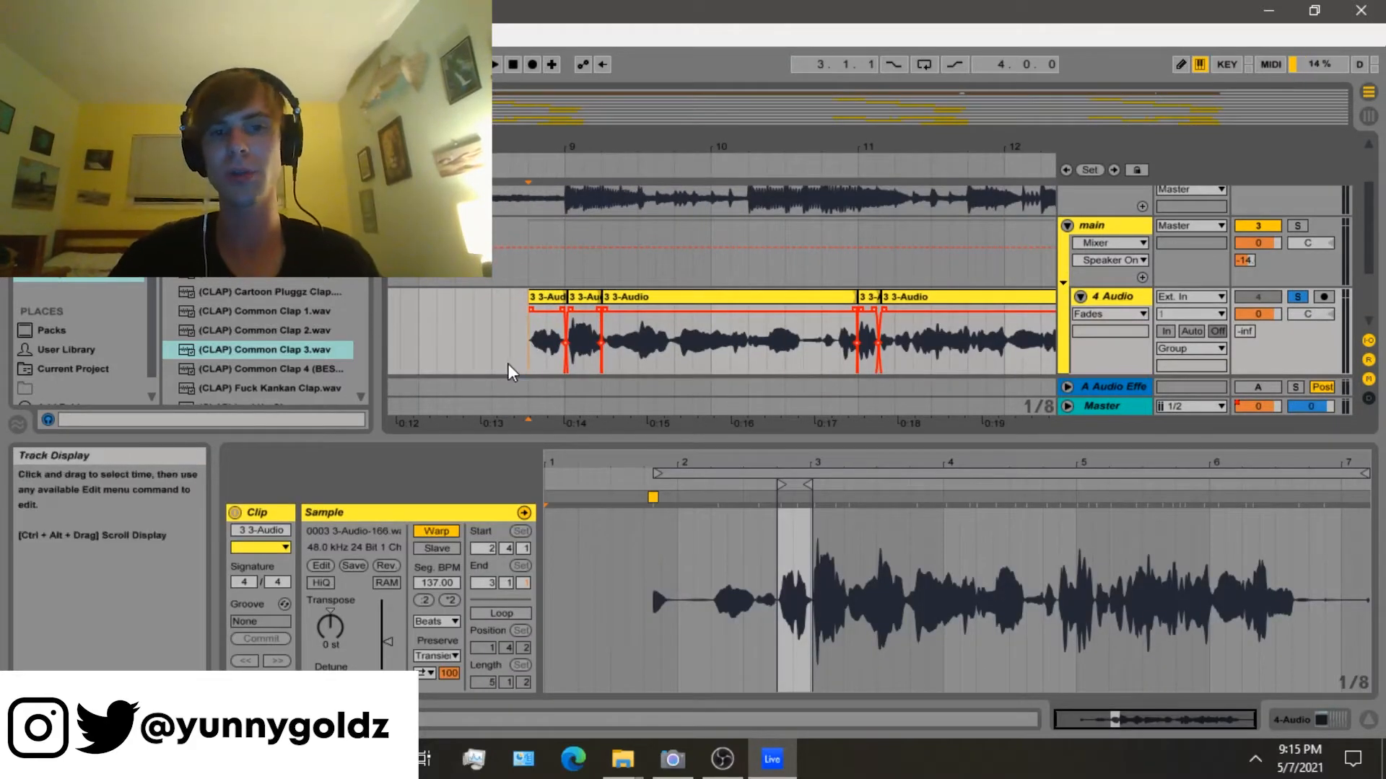
{"action": "key", "text": "space"}
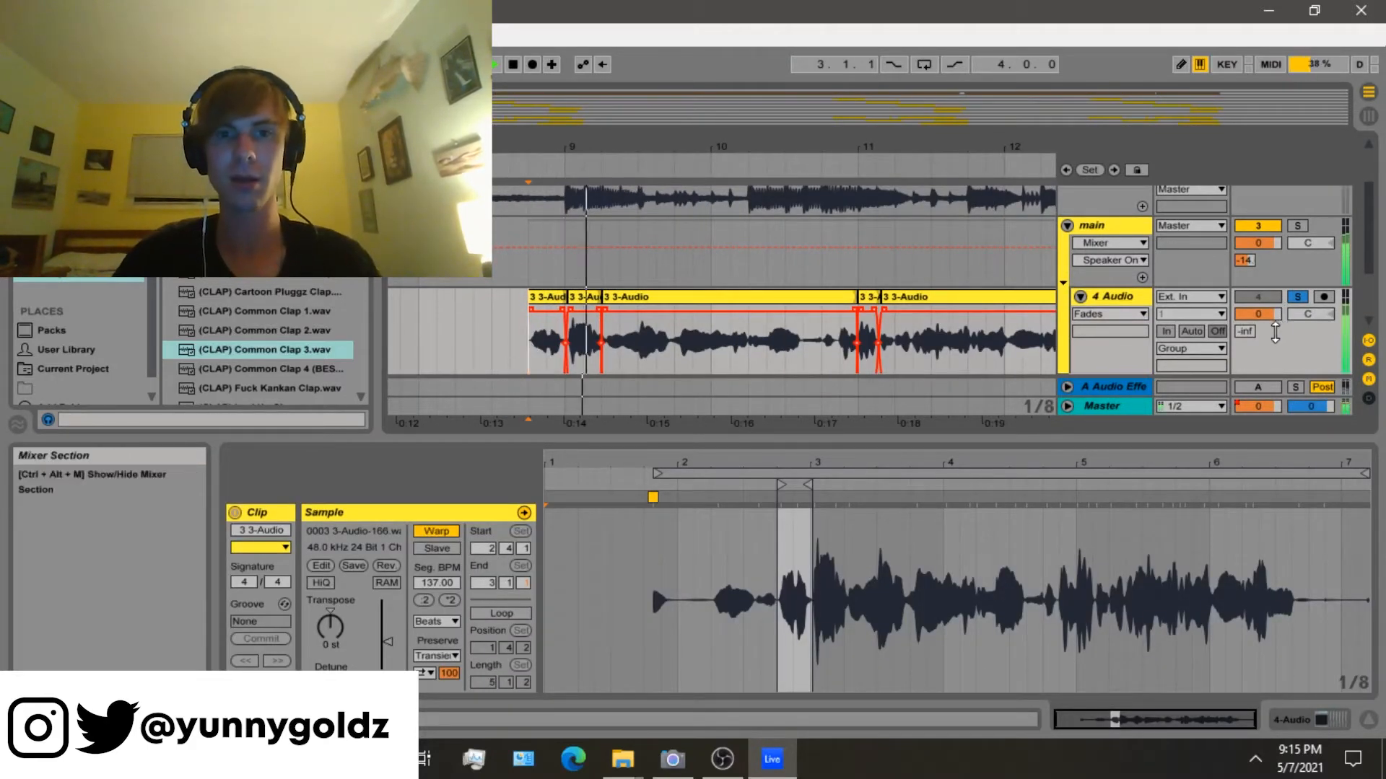
Turn off the EQ Eight and OrilRiver devices on the main group.
{"action": "left_click", "coordinate": [1084, 298]}
{"action": "double_click", "coordinate": [1136, 228]}
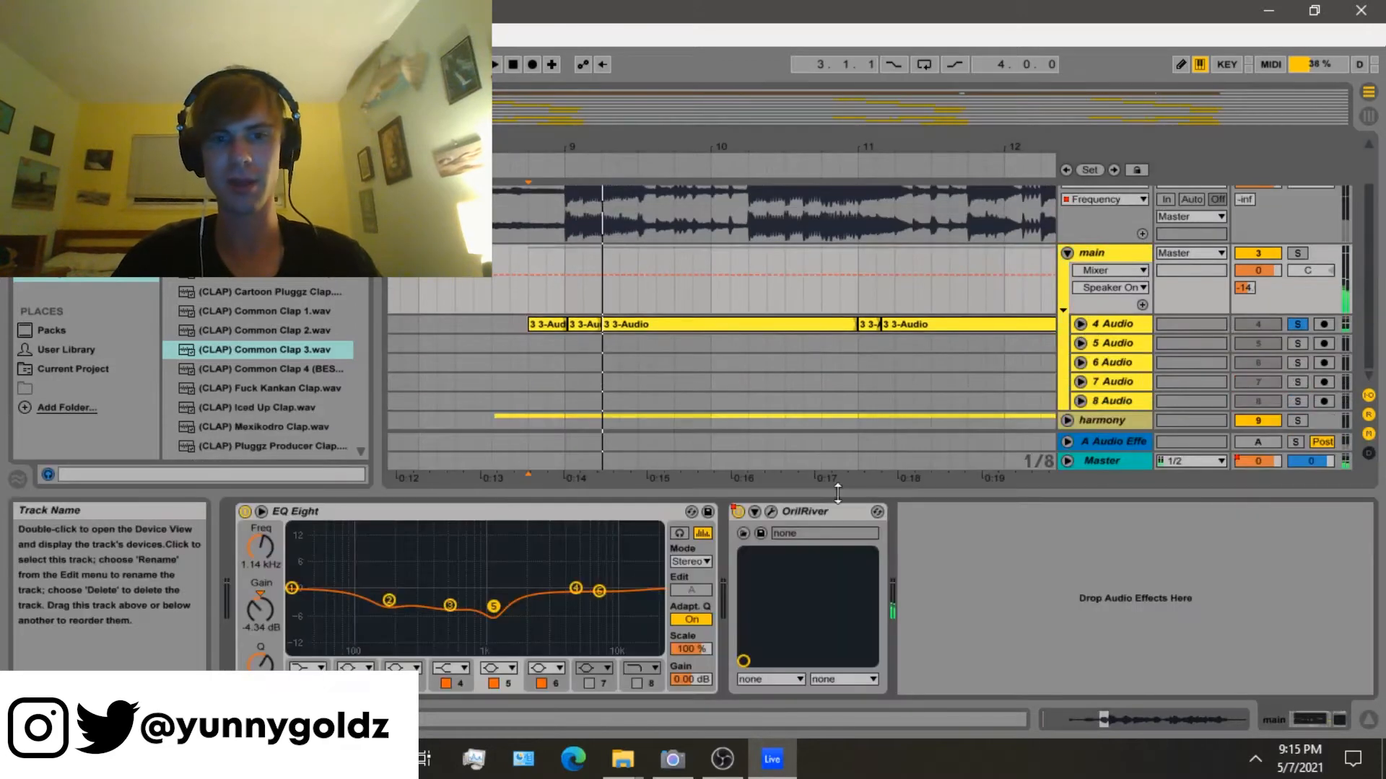
{"action": "left_click", "coordinate": [637, 505]}
{"action": "key", "text": "ctrl+a"}
{"action": "key", "text": "0"}
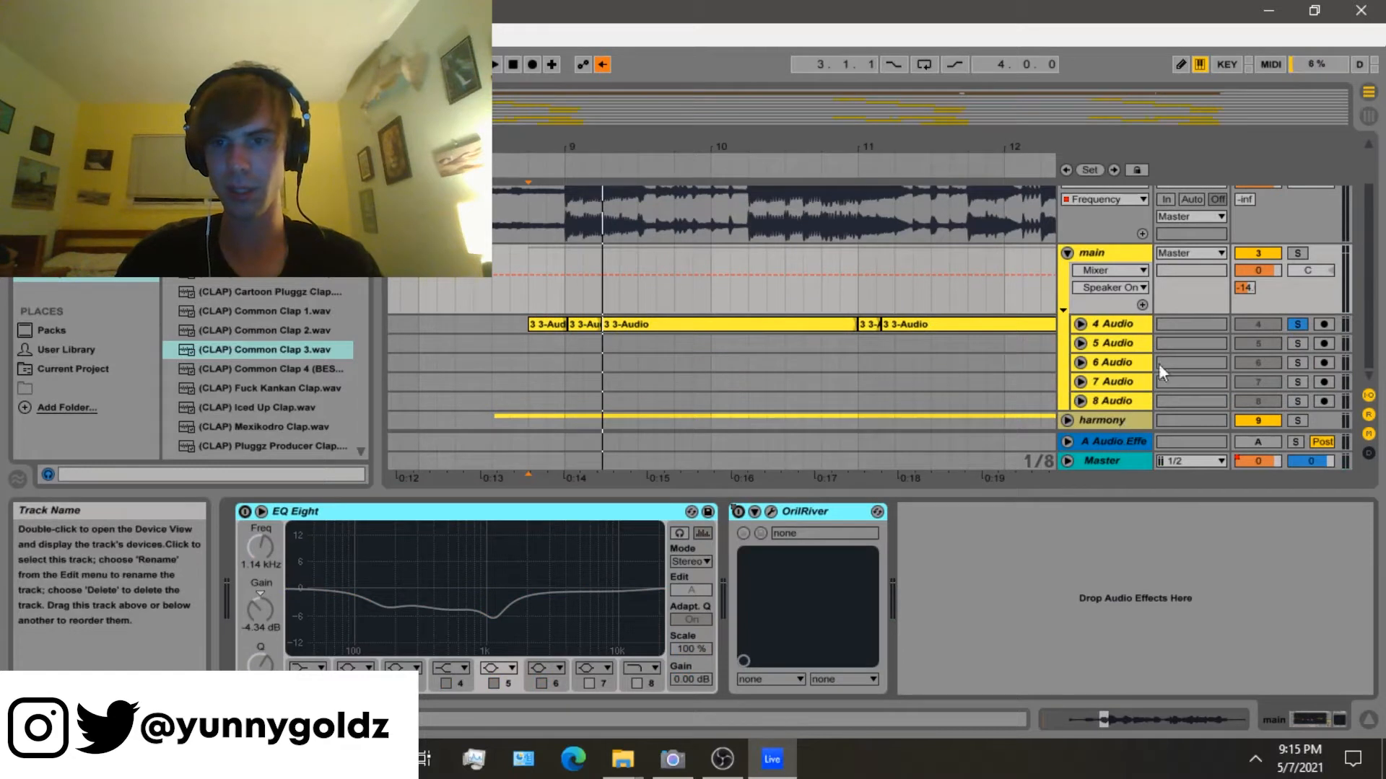
Unfold the 4 Audio track and play its vocal clips without effects, from the first clip to the end of the phrase.
{"action": "left_click", "coordinate": [1080, 324]}
{"action": "left_click", "coordinate": [1110, 325]}
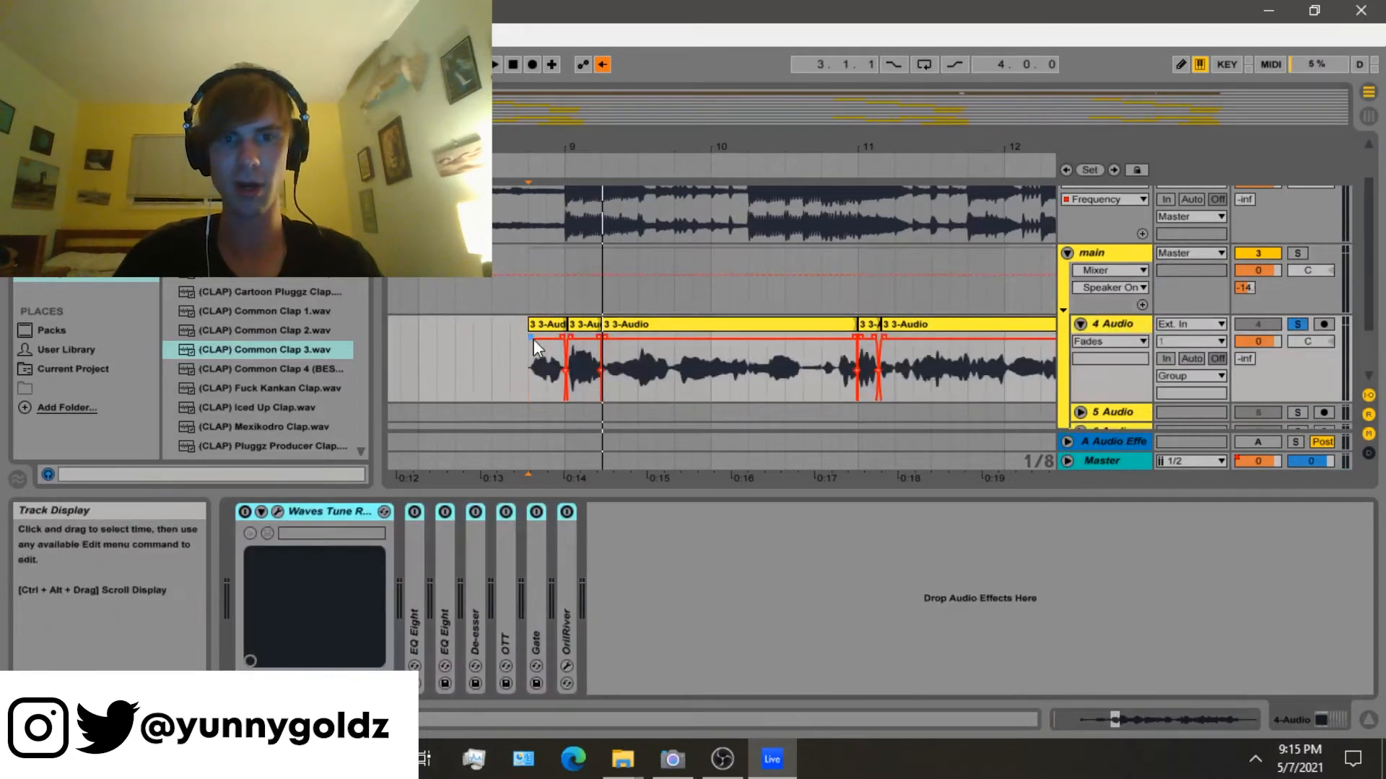
{"action": "key", "text": "space"}
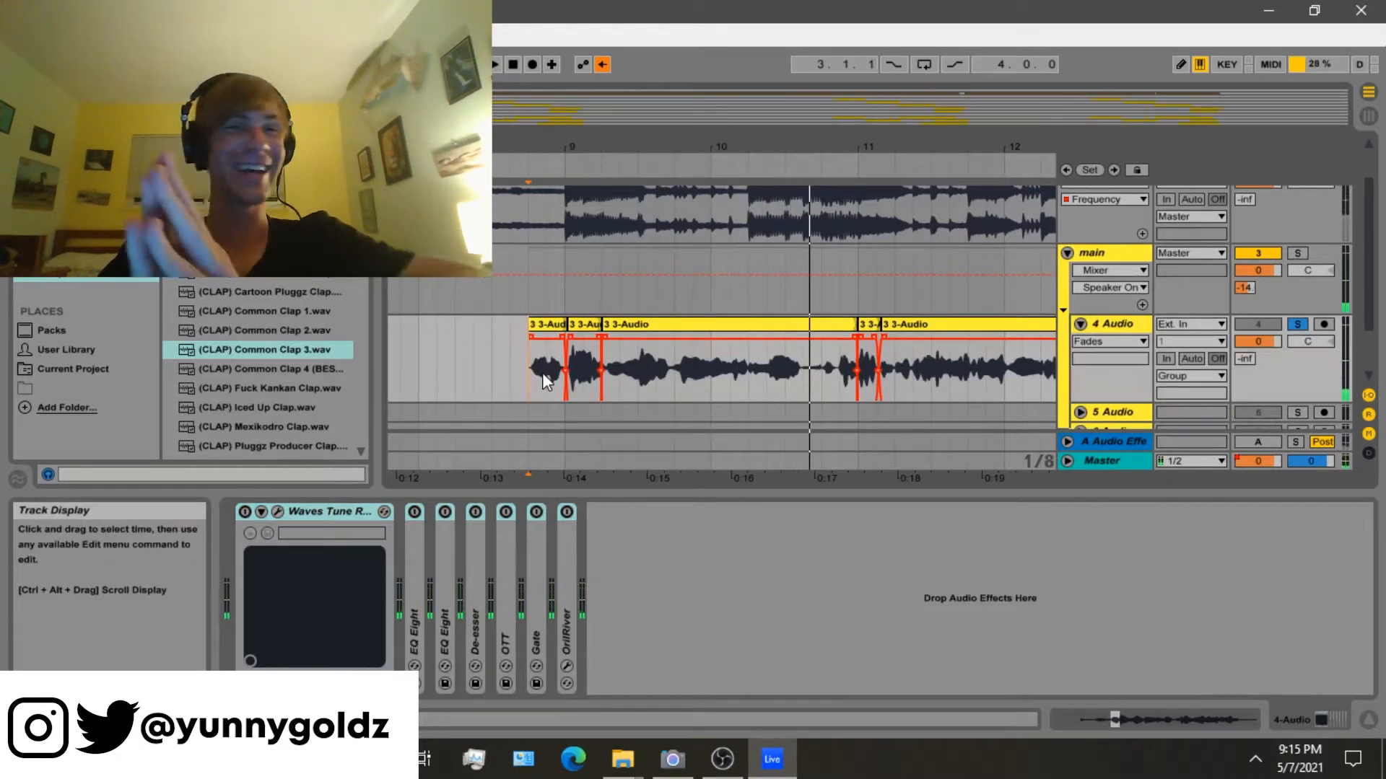
{"action": "key", "text": "space"}
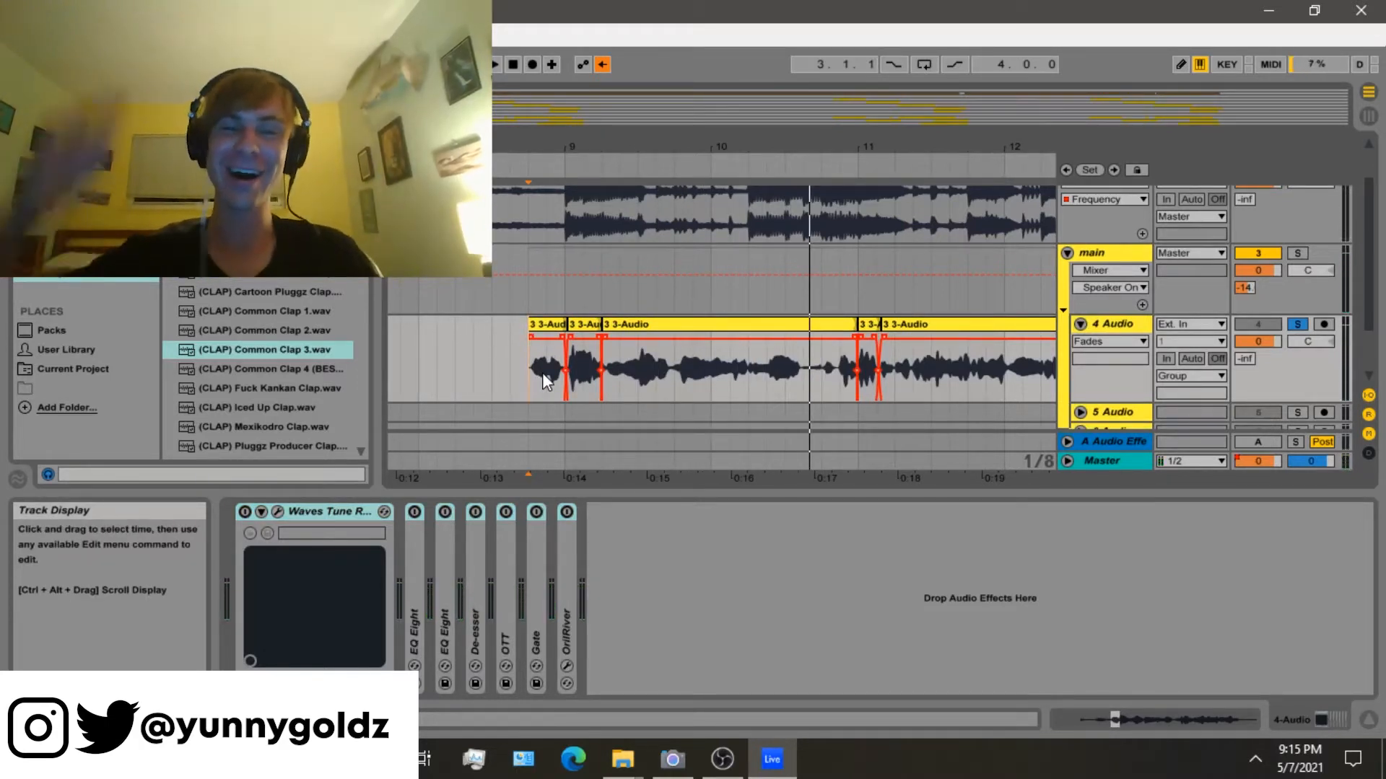
{"action": "left_click", "coordinate": [526, 393]}
{"action": "key", "text": "space"}
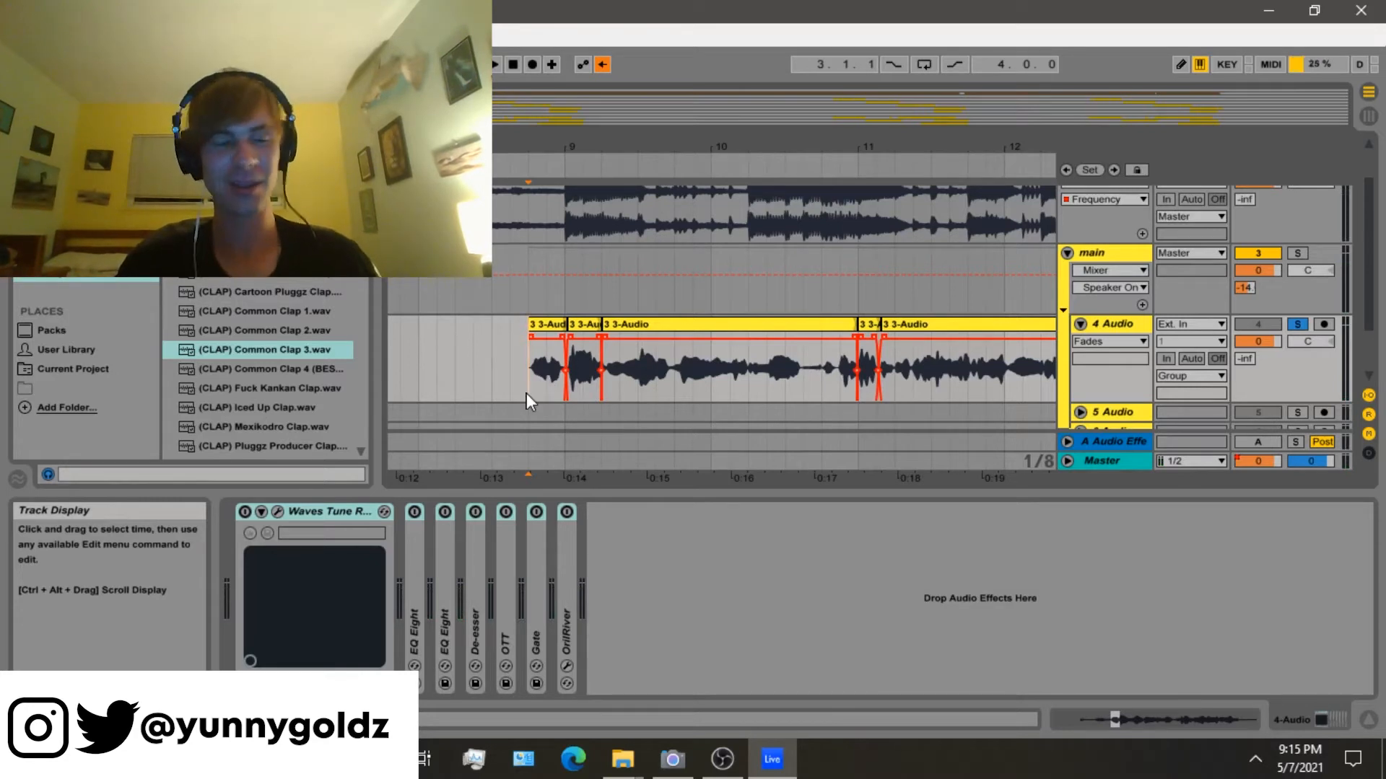
{"action": "key", "text": "space"}
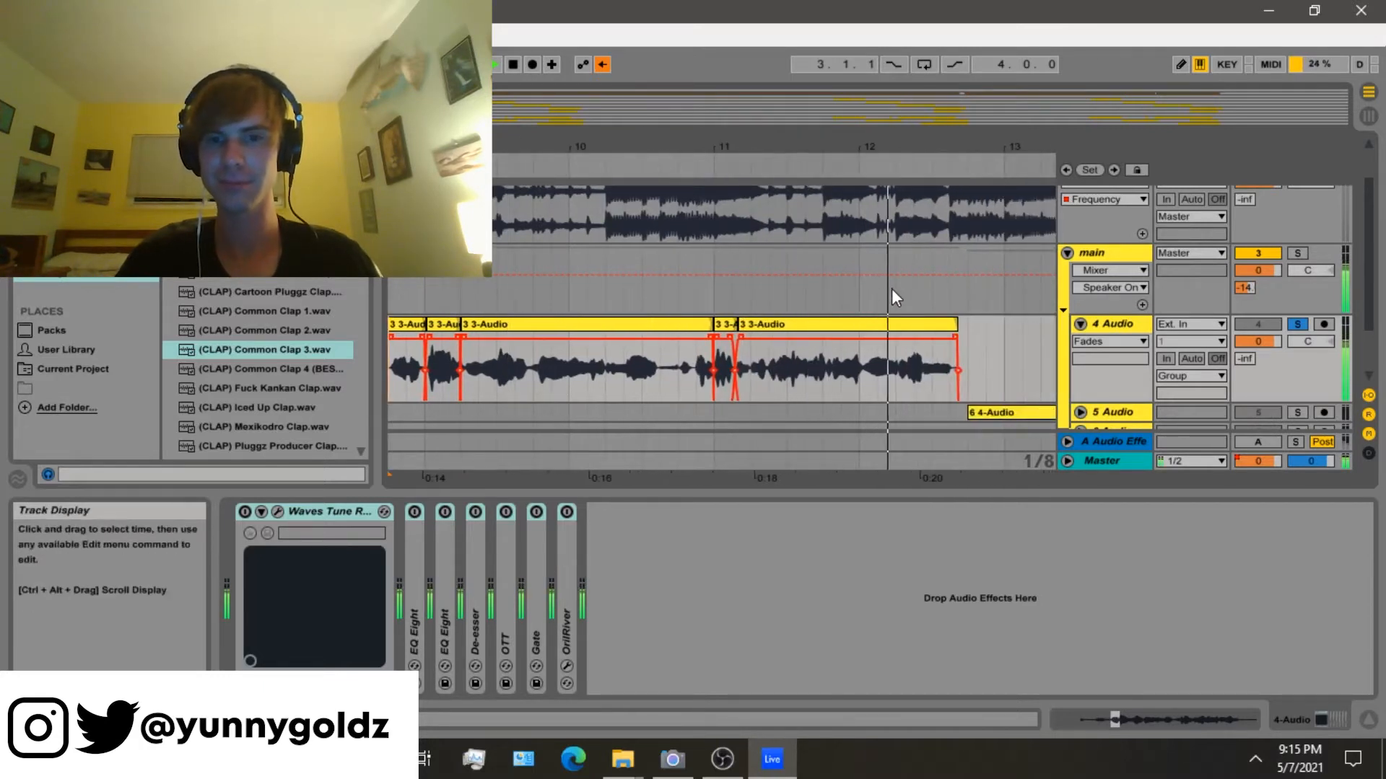
{"action": "key", "text": "minus"}
{"action": "key", "text": "space"}
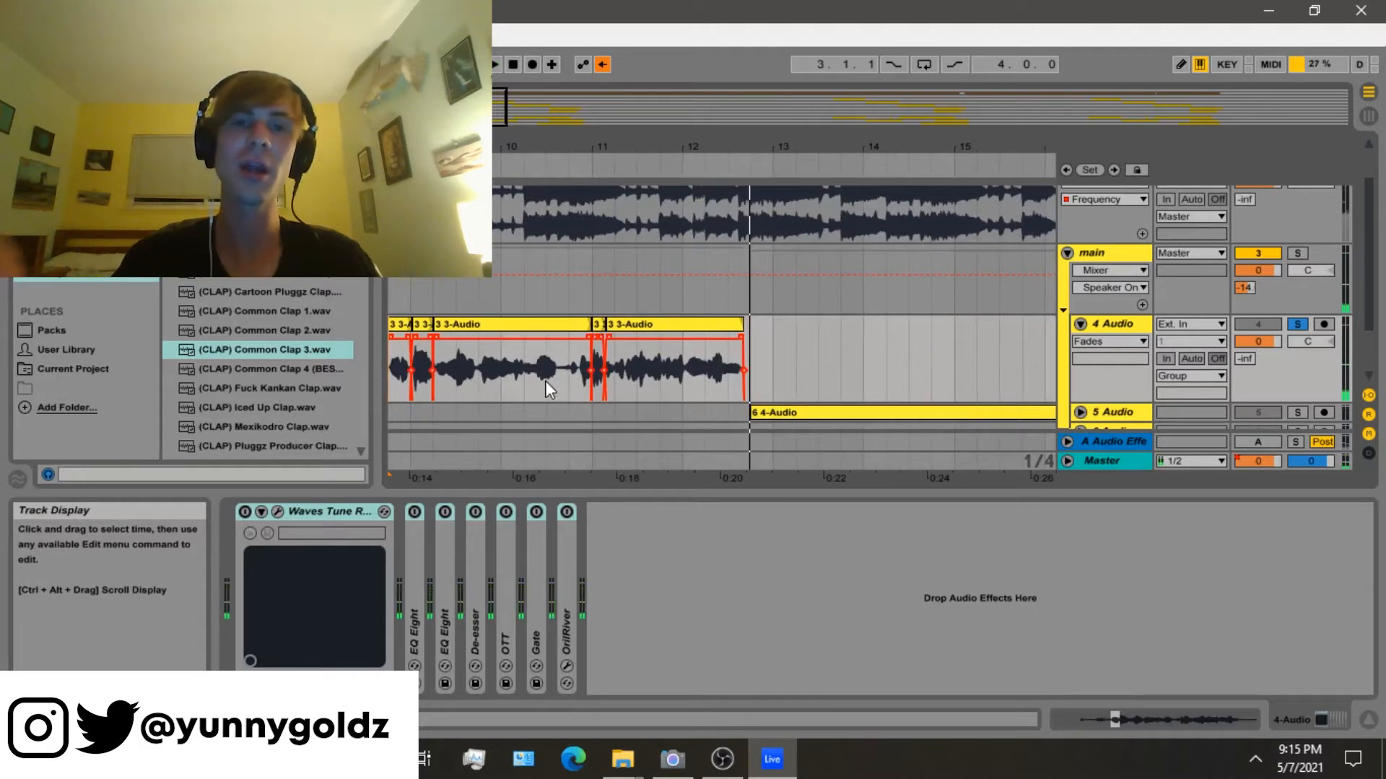
Examine the waveform of the long third vocal clip on 4 Audio up close around 9.3 and 9.4.
{"action": "key", "text": "plus"}
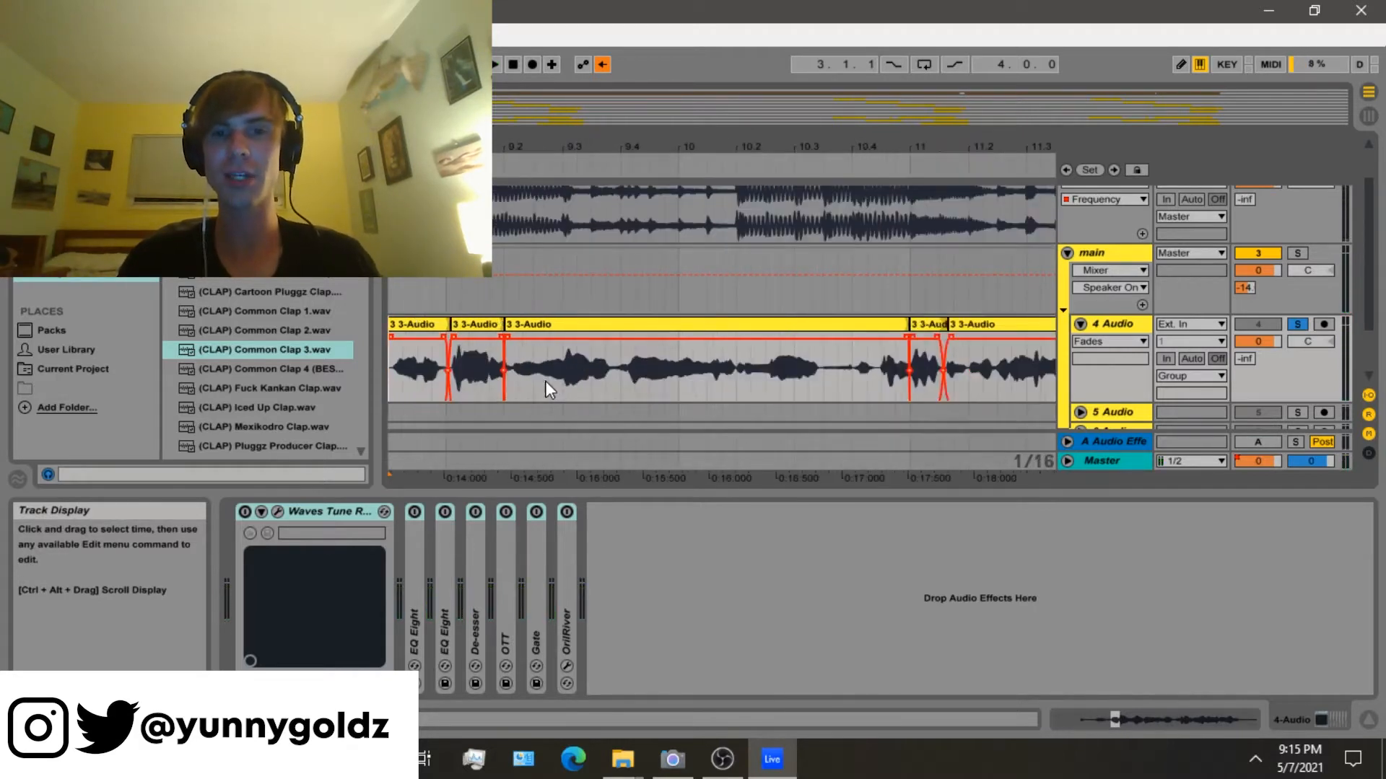
{"action": "left_click", "coordinate": [635, 371]}
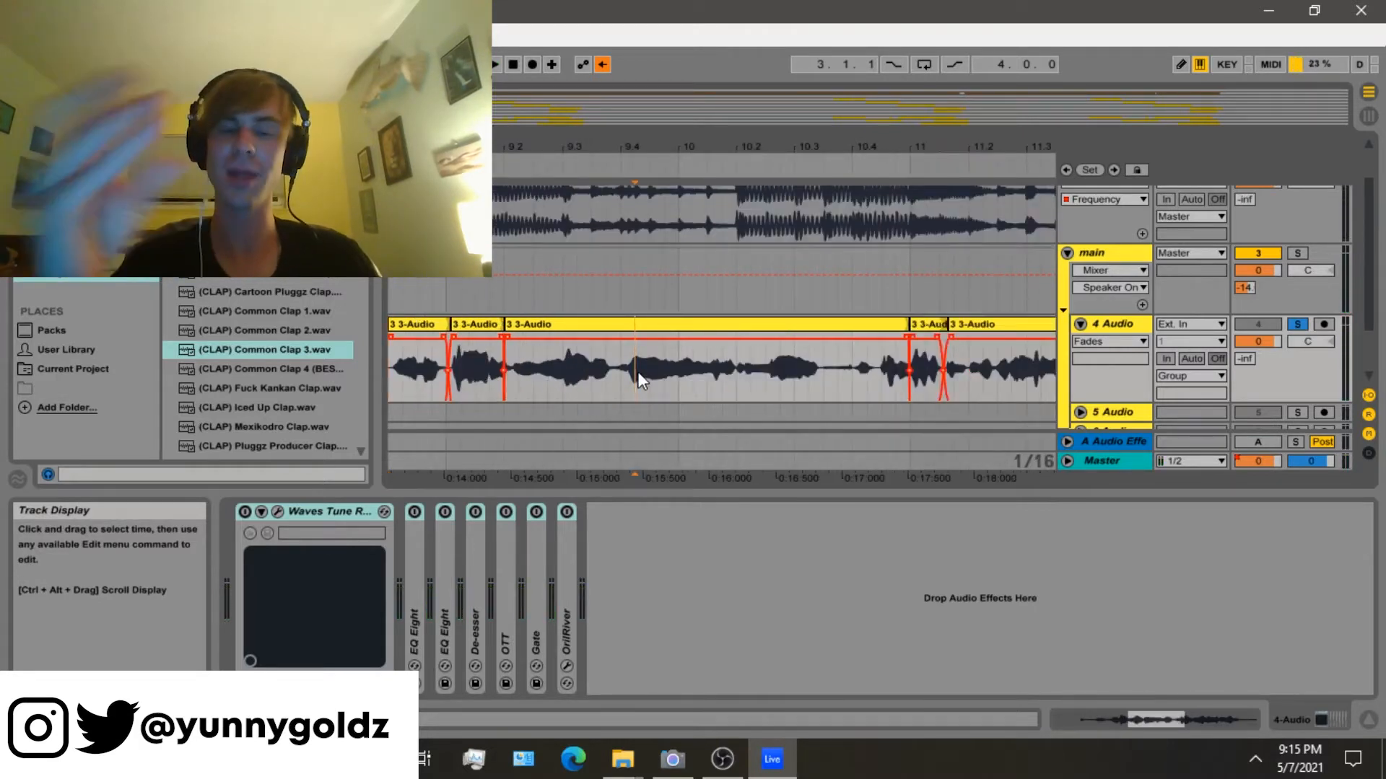
{"action": "key", "text": "minus"}
{"action": "key", "text": "plus"}
{"action": "key", "text": "plus"}
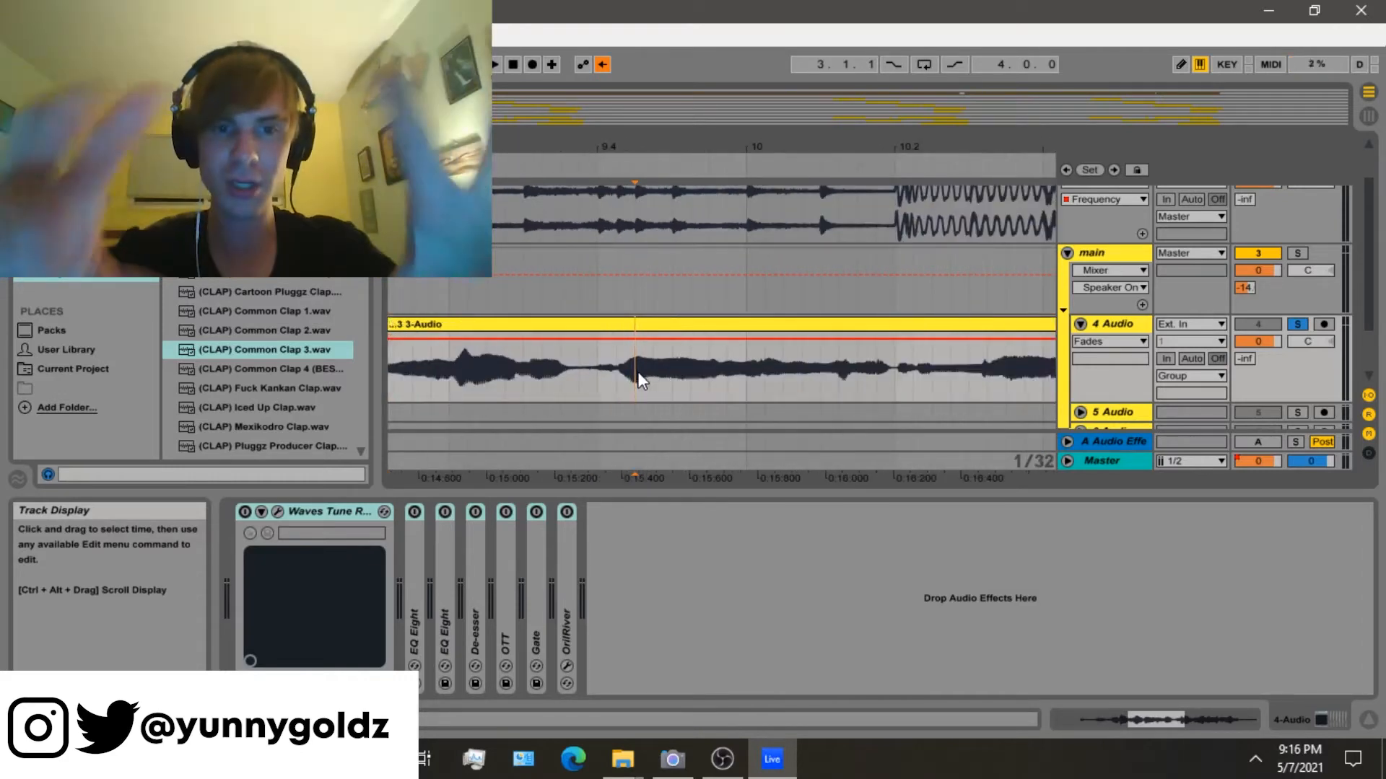
{"action": "left_click", "coordinate": [501, 360]}
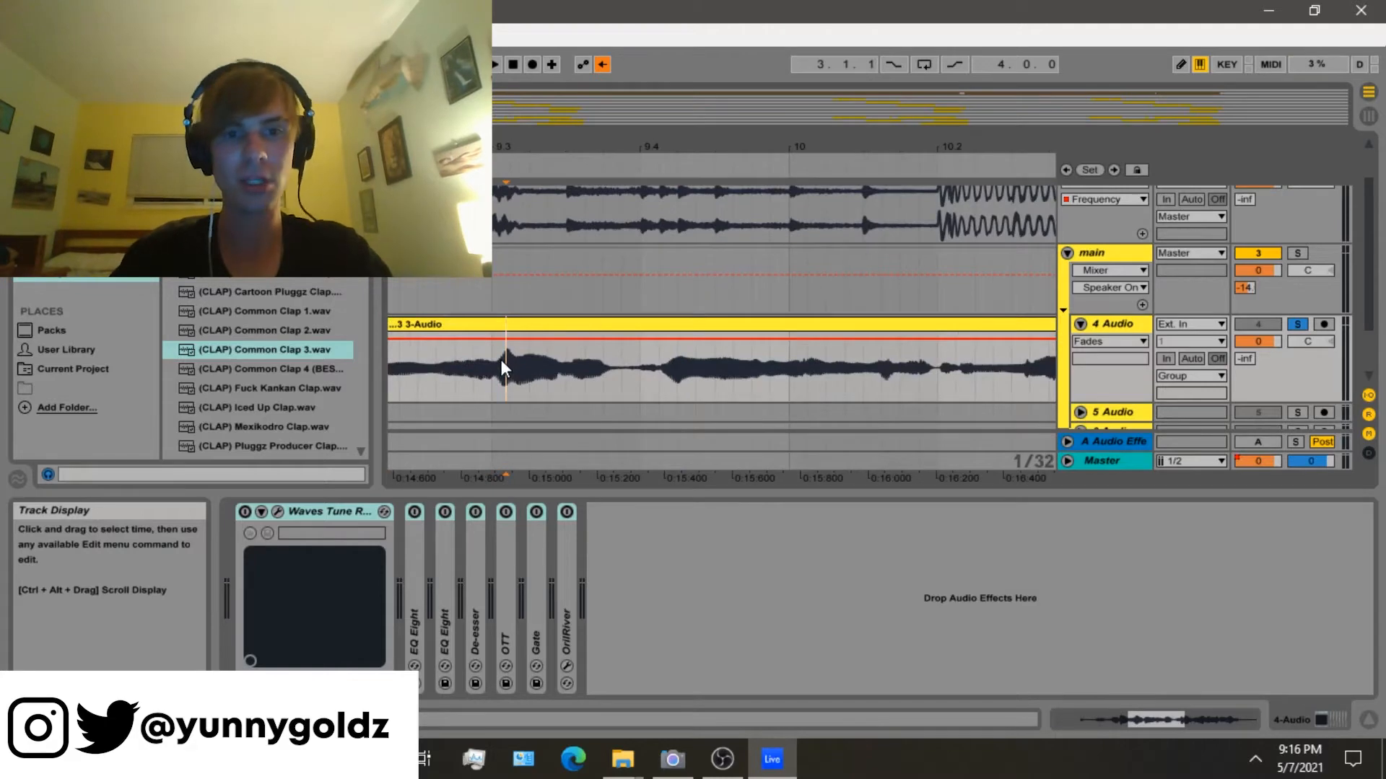
{"action": "key", "text": "minus"}
{"action": "key", "text": "minus"}
{"action": "key", "text": "minus"}
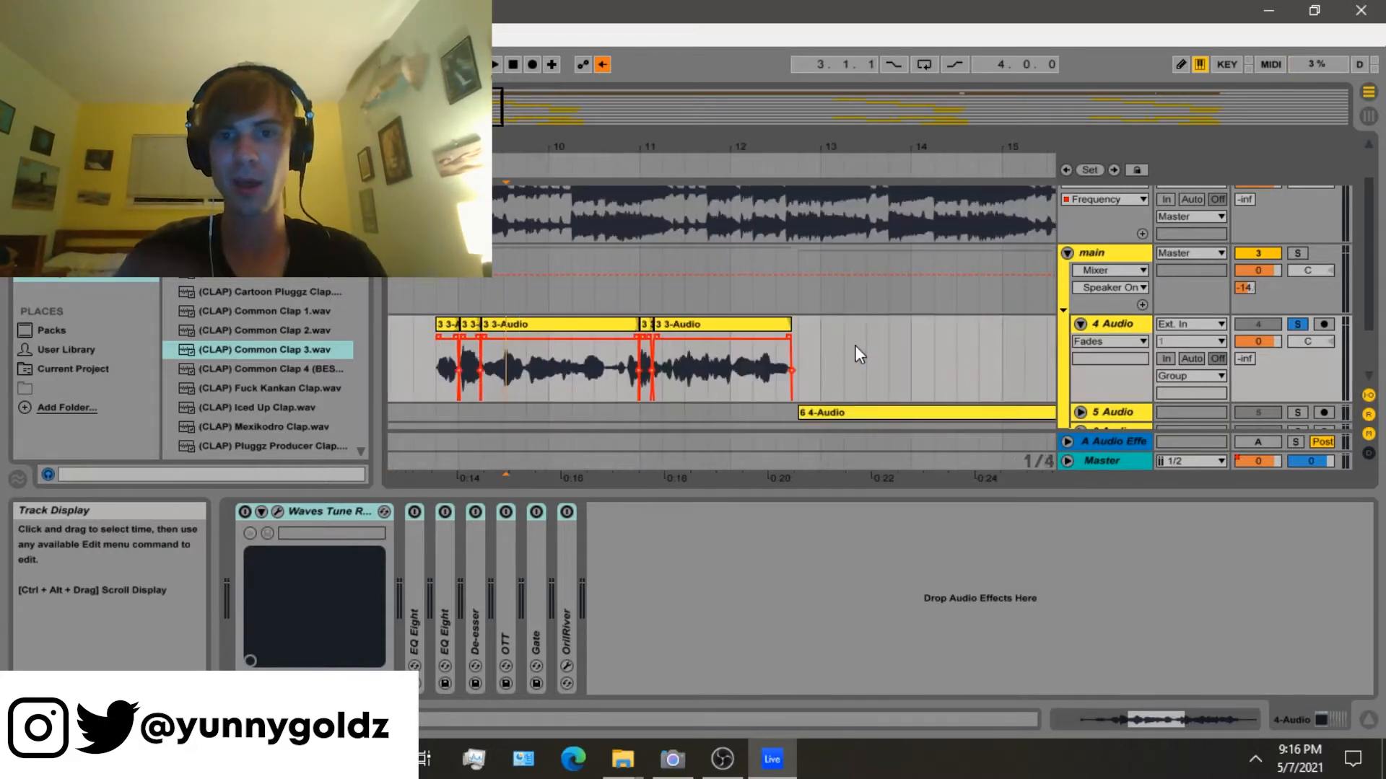
Unfold the 5 Audio track and examine the waveform of its vocal clip up close around bars 13 and 14.
{"action": "left_click", "coordinate": [1078, 412]}
{"action": "scroll", "coordinate": [829, 427], "scroll_direction": "down", "scroll_amount": 2}
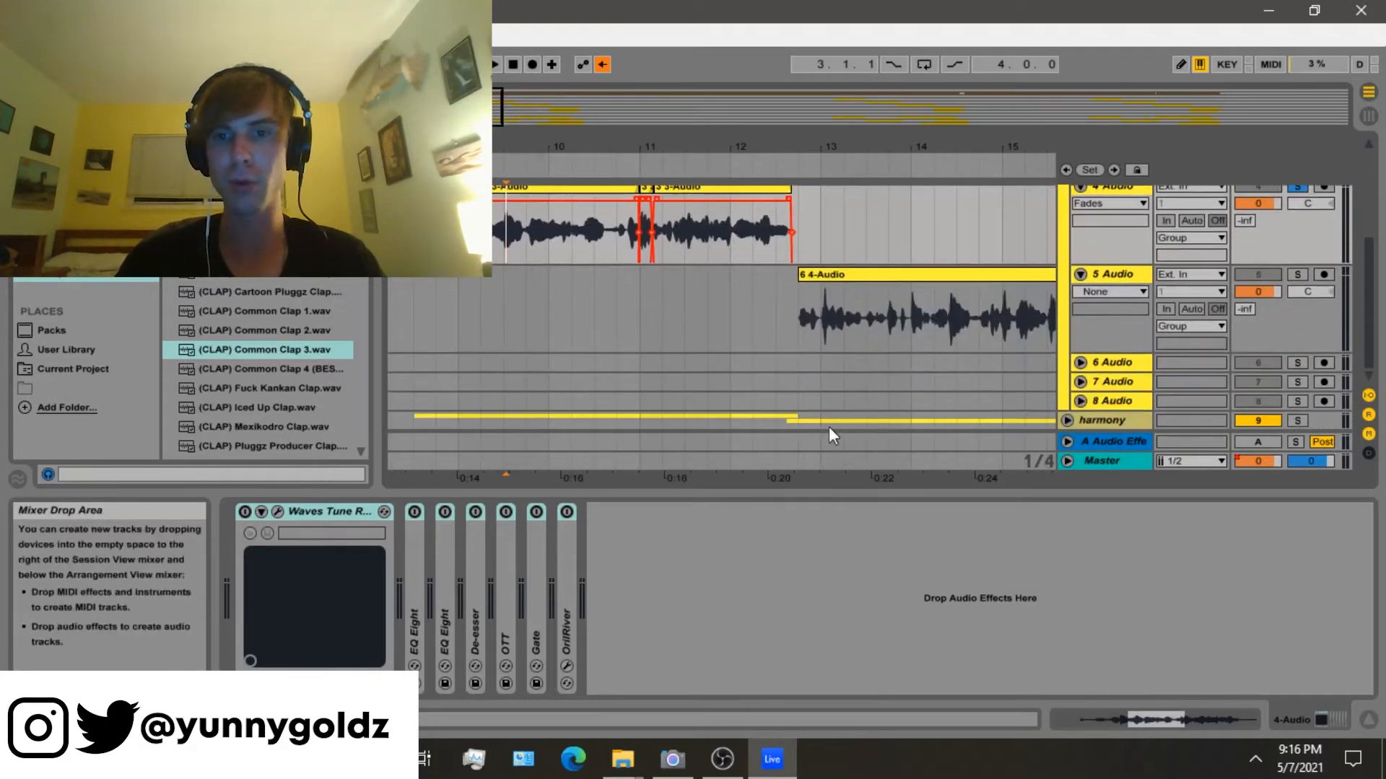
{"action": "left_click", "coordinate": [942, 344]}
{"action": "key", "text": "plus"}
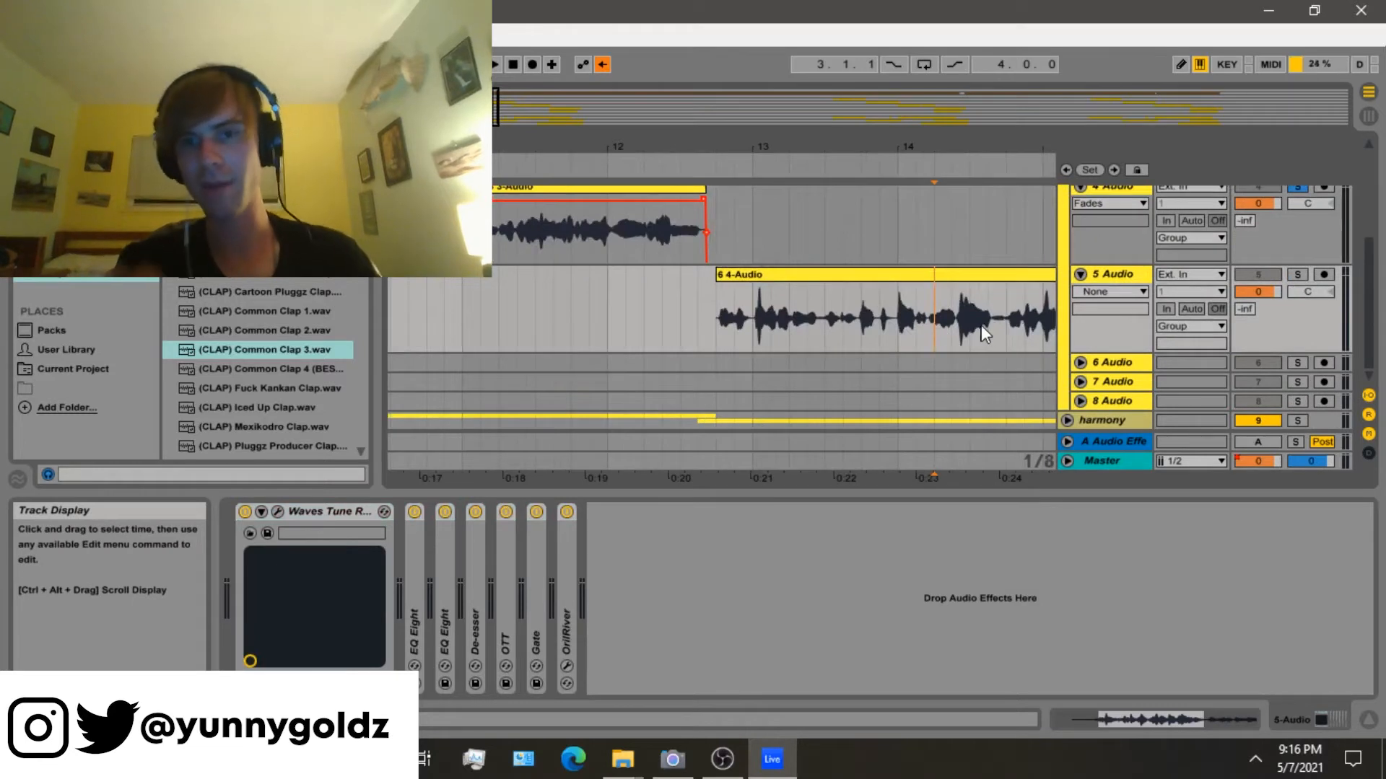
{"action": "key", "text": "plus"}
{"action": "key", "text": "plus"}
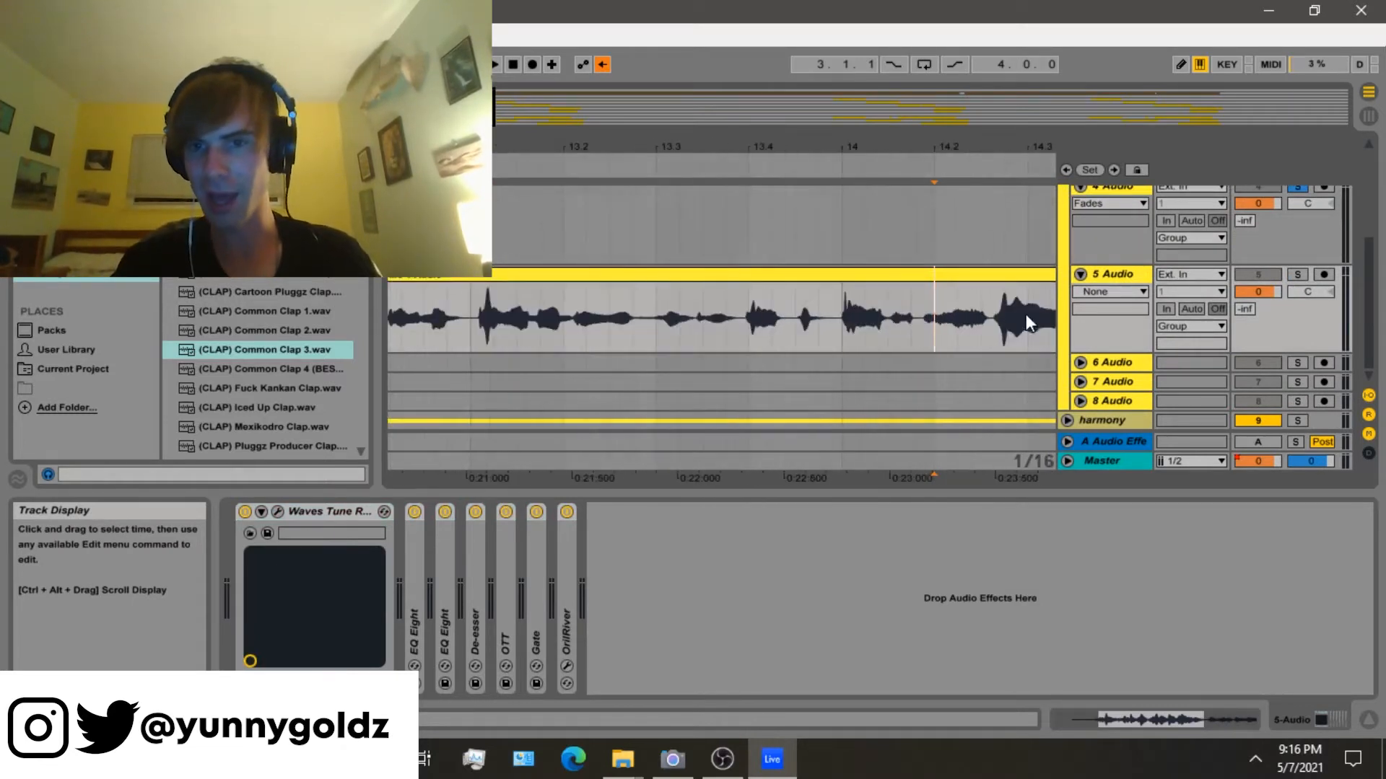
{"action": "left_click", "coordinate": [1003, 327]}
{"action": "key", "text": "plus"}
{"action": "key", "text": "minus"}
{"action": "key", "text": "minus"}
{"action": "key", "text": "minus"}
{"action": "key", "text": "minus"}
{"action": "key", "text": "minus"}
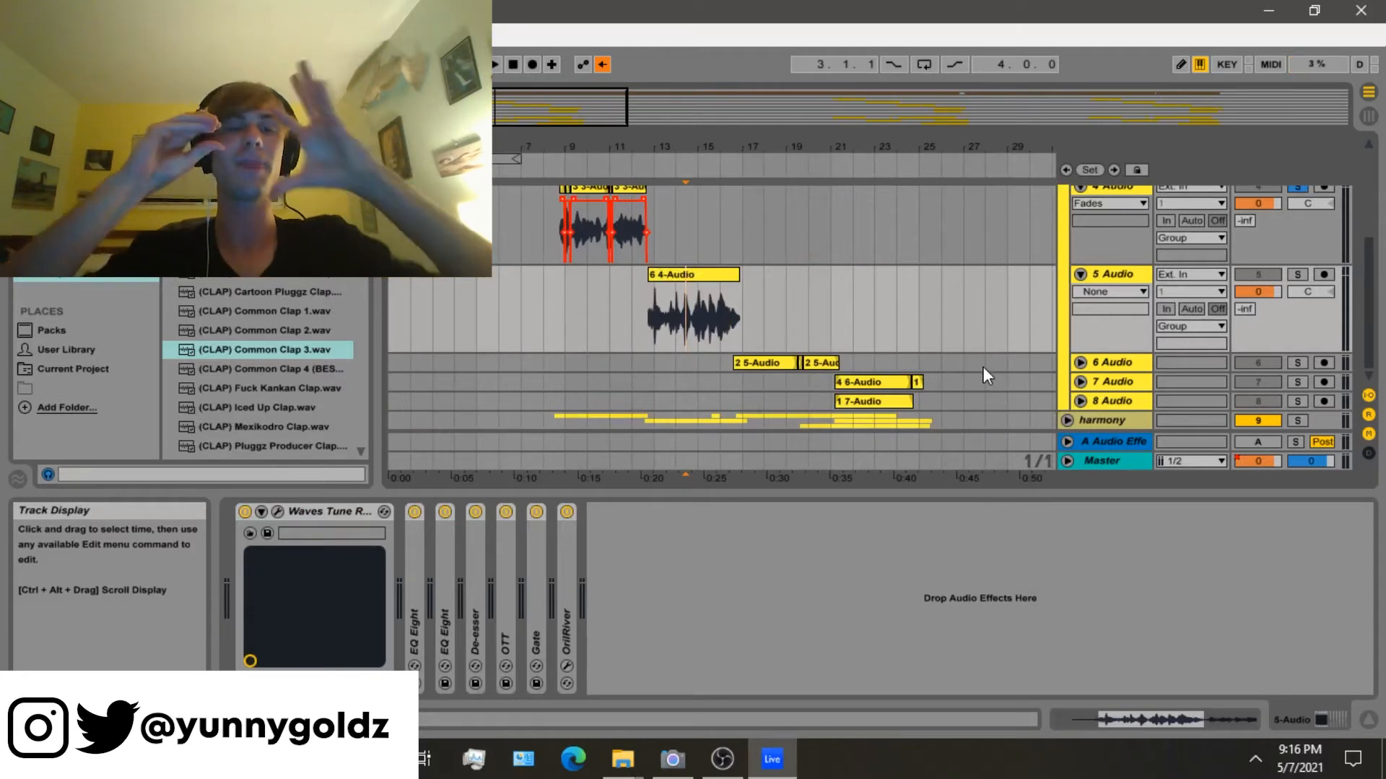
Play the unprocessed 4 Audio vocal from the start of its first clip.
{"action": "left_click", "coordinate": [550, 244]}
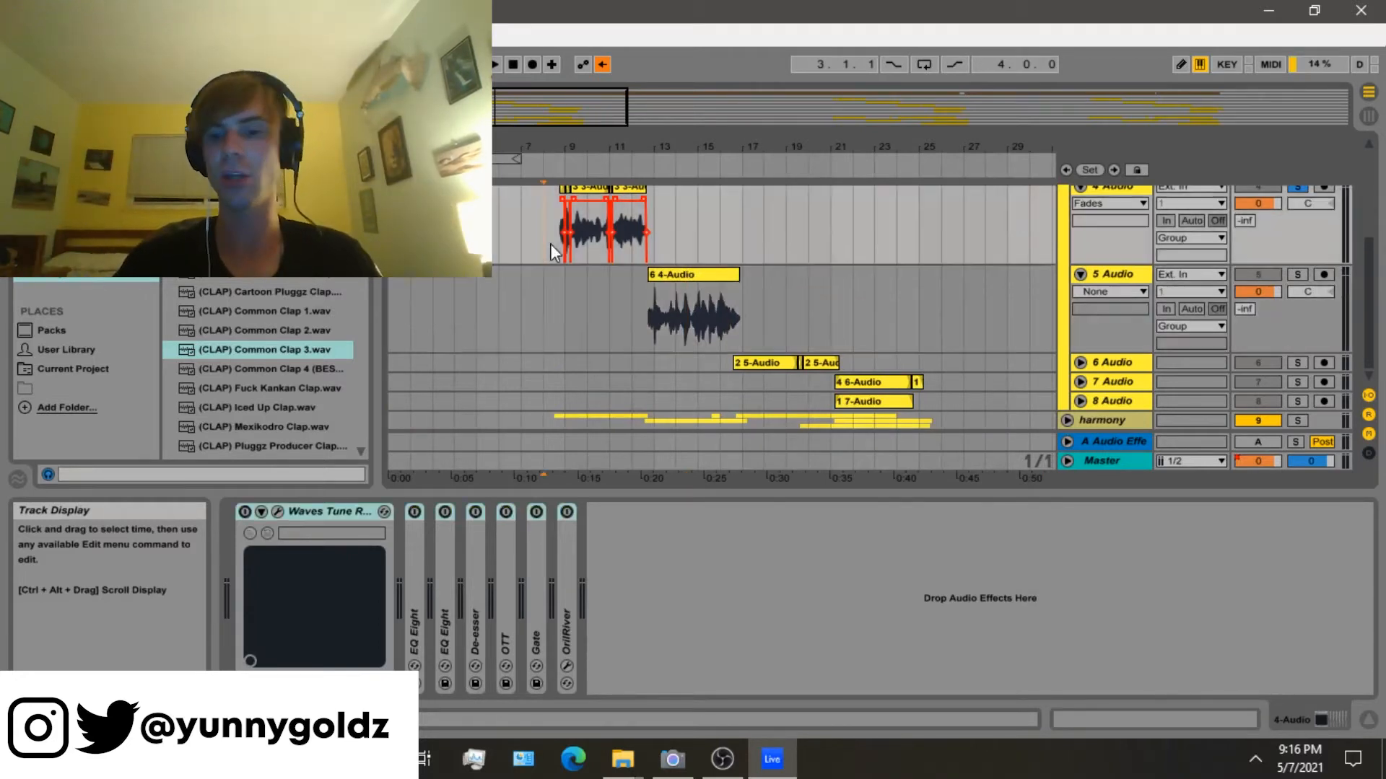
{"action": "key", "text": "plus"}
{"action": "key", "text": "plus"}
{"action": "key", "text": "plus"}
{"action": "scroll", "coordinate": [665, 285], "scroll_direction": "up", "scroll_amount": 2}
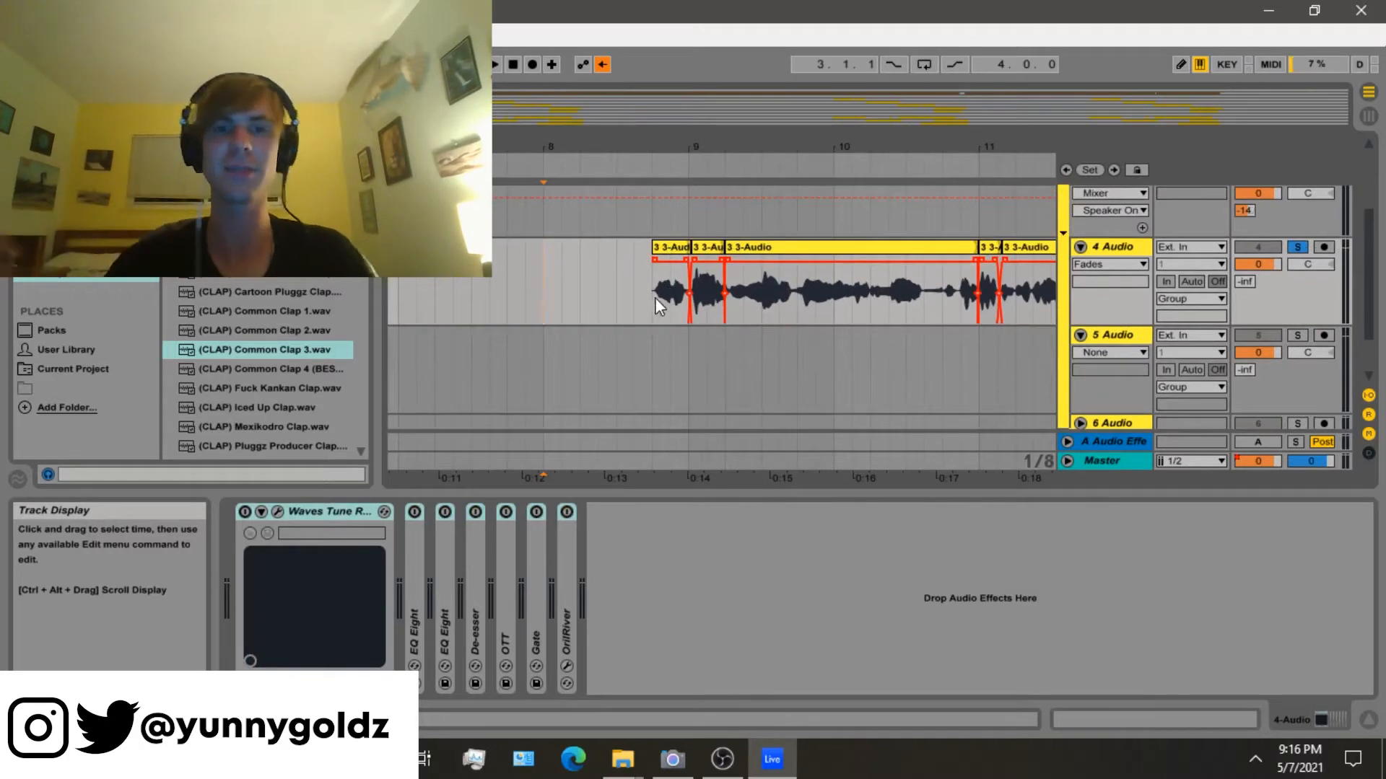
{"action": "left_click", "coordinate": [655, 297]}
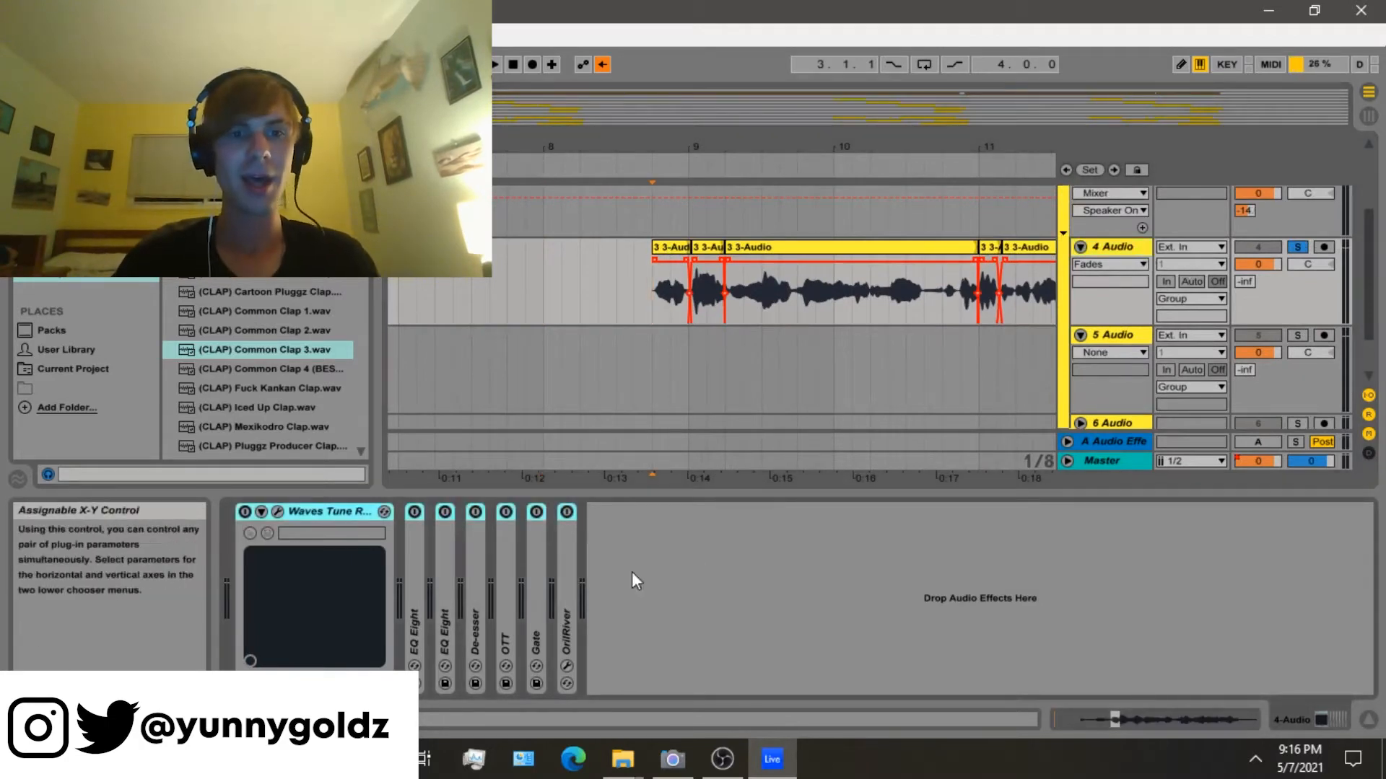
{"action": "key", "text": "space"}
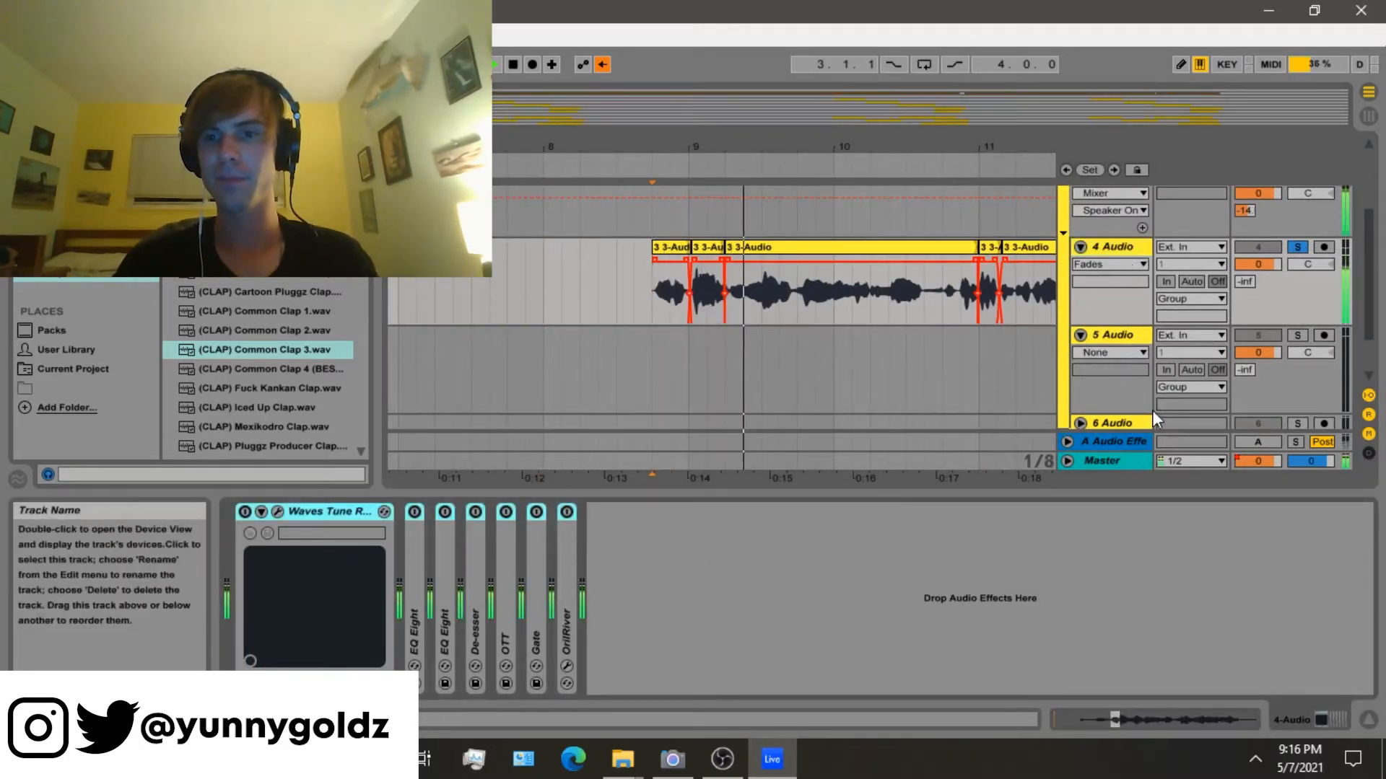
Solo the 2 Audio track in addition to 4 Audio and stop the playback.
{"action": "scroll", "coordinate": [1215, 400], "scroll_direction": "up", "scroll_amount": 3}
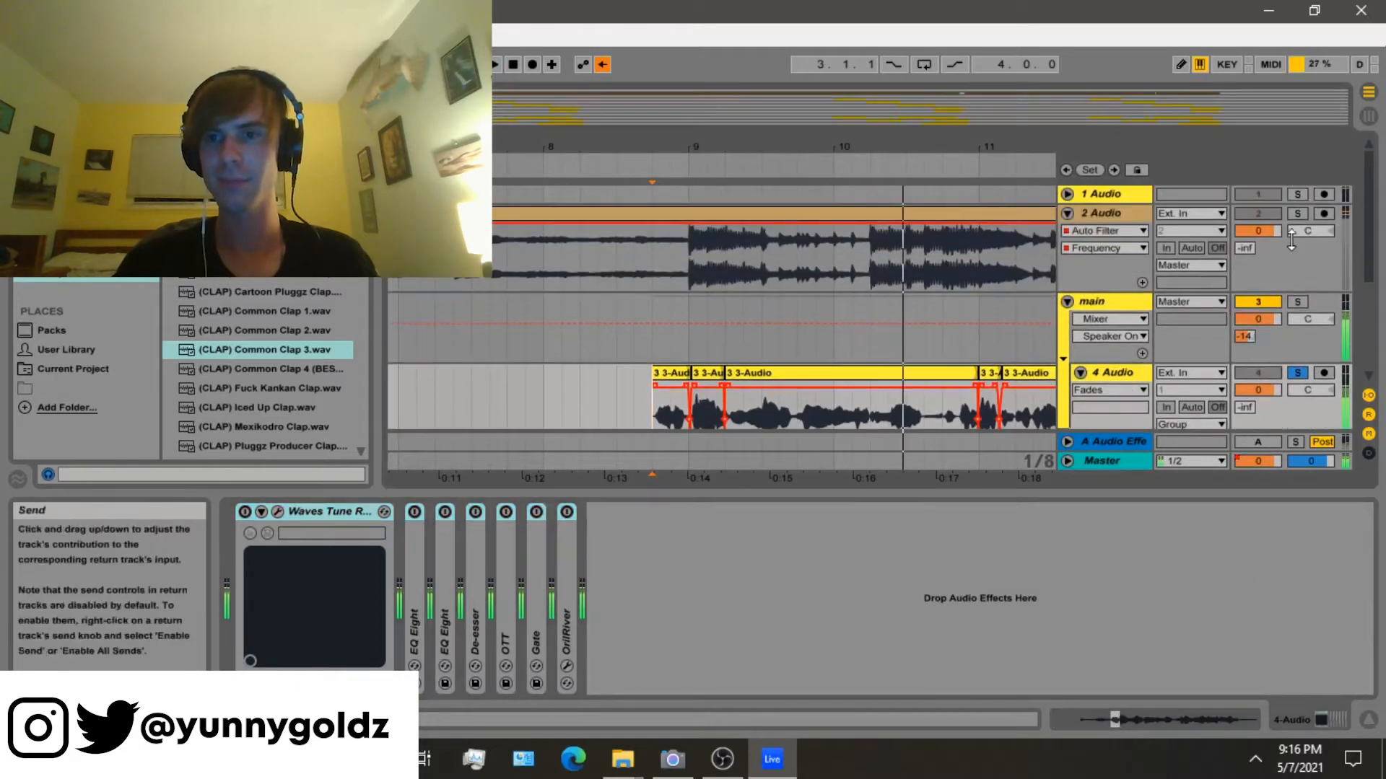
{"action": "left_click", "coordinate": [1298, 214]}
{"action": "key", "text": "space"}
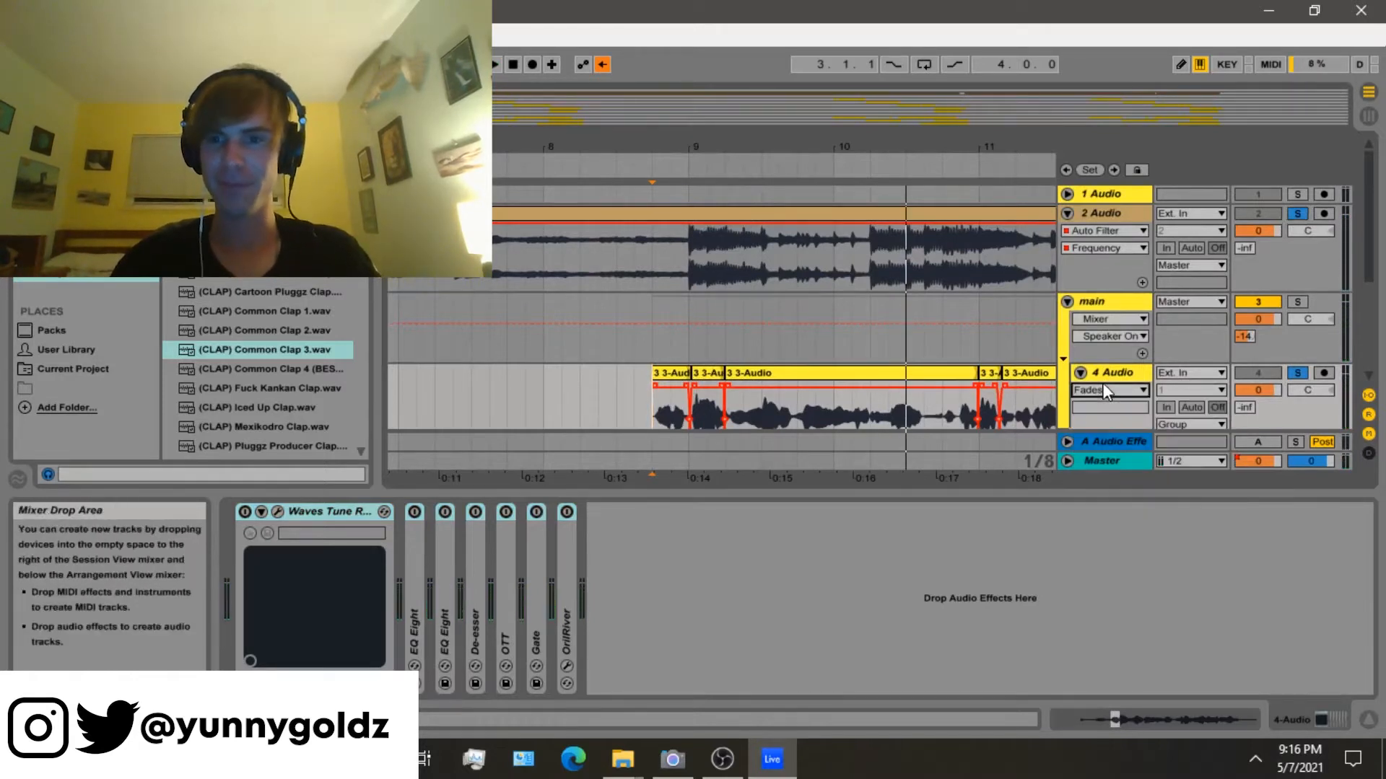
Turn on Waves Tune Real-Time on the 4 Audio track and play the vocal together with 2 Audio.
{"action": "left_click", "coordinate": [244, 512]}
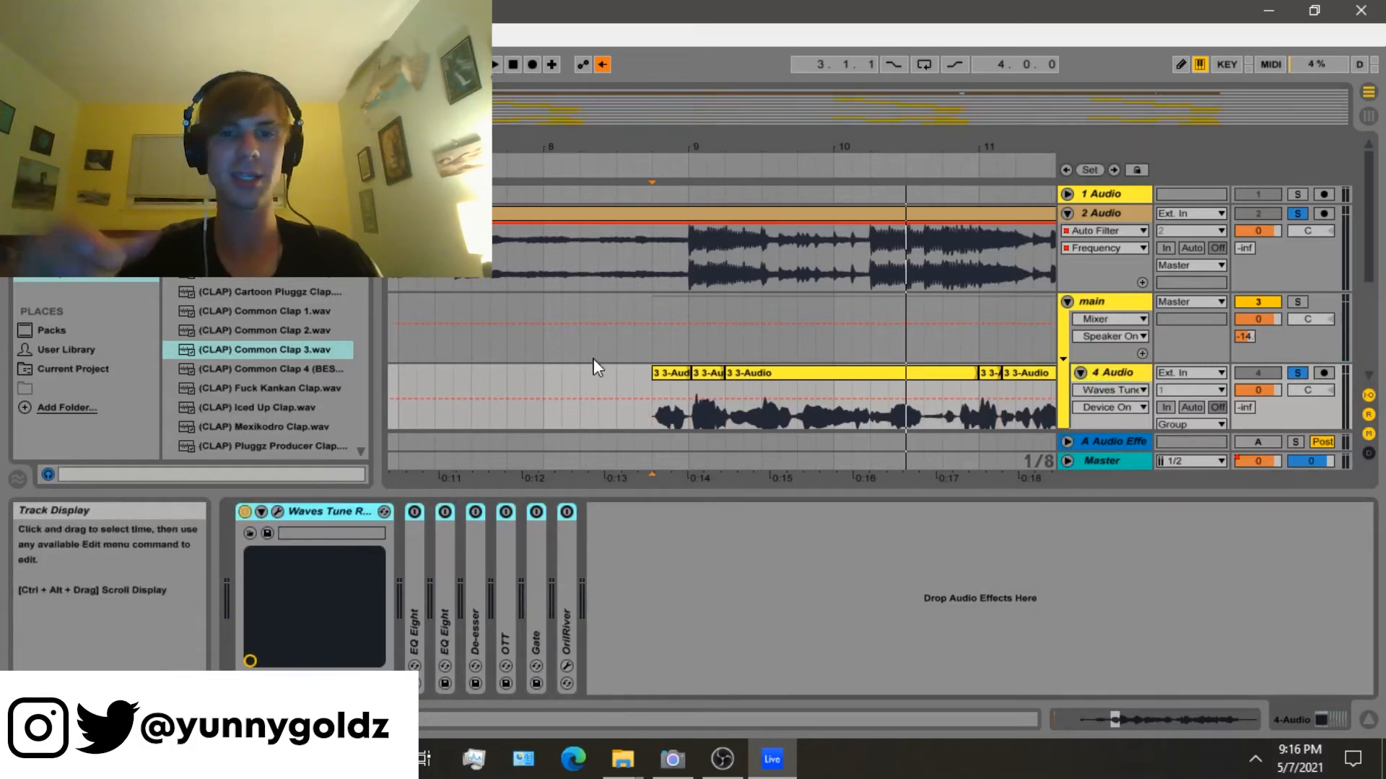
{"action": "key", "text": "space"}
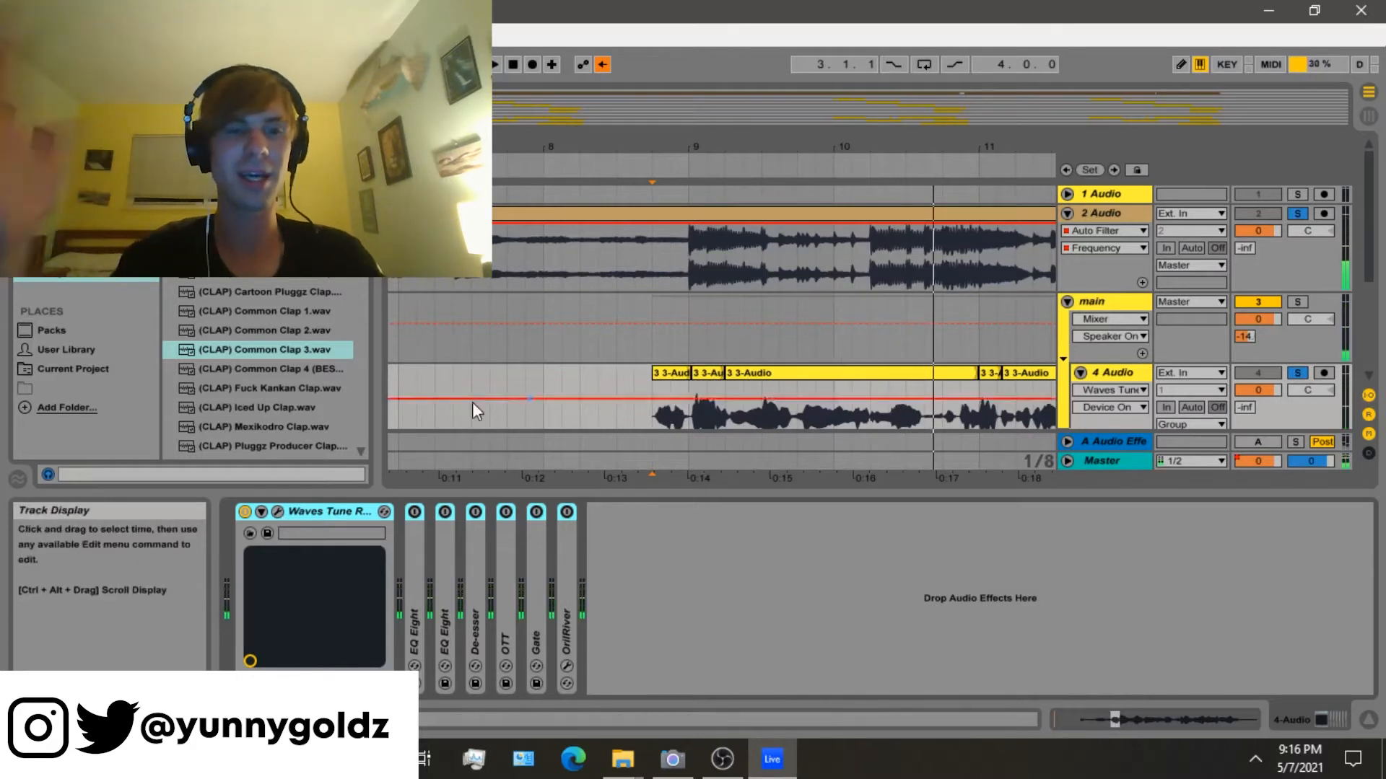
Unfold and turn on the first EQ Eight on the 4 Audio track, and select its filter band 2.
{"action": "double_click", "coordinate": [413, 562]}
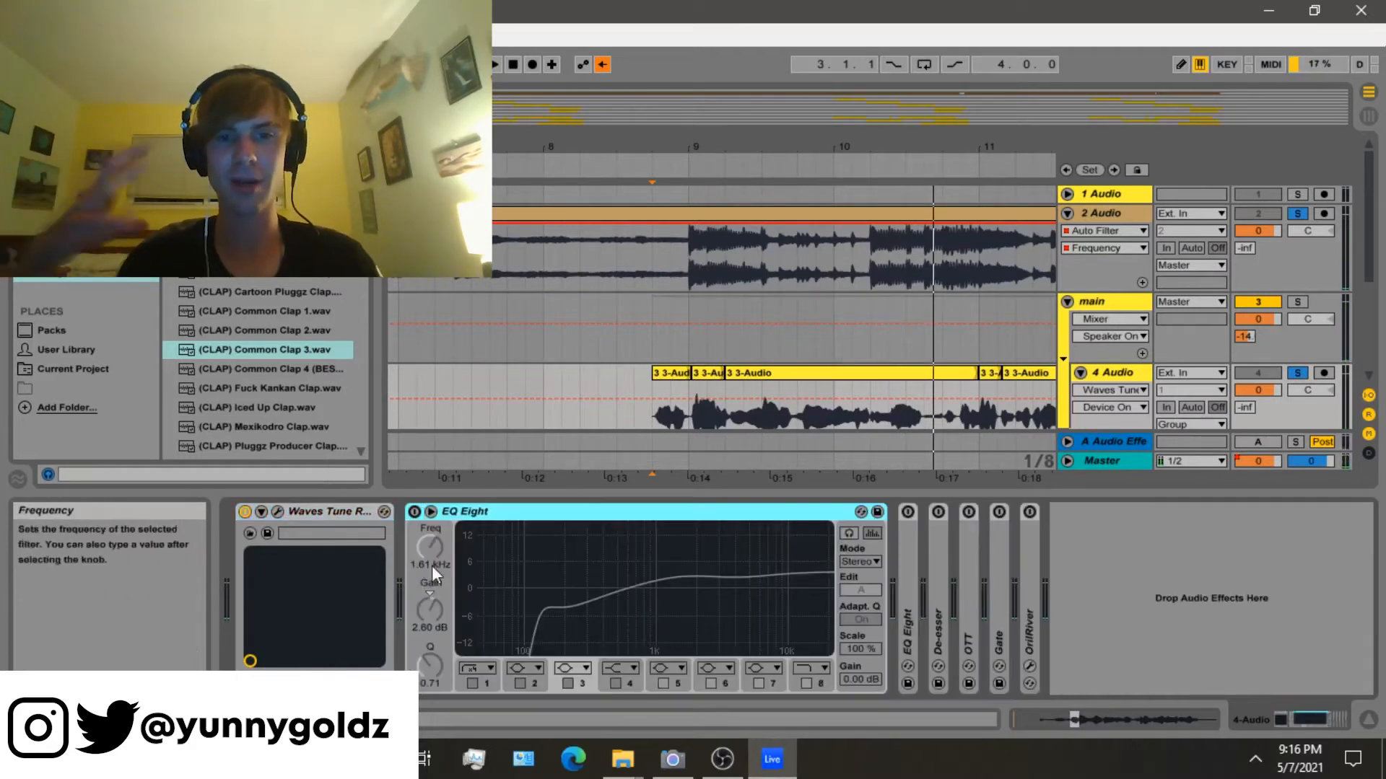
{"action": "left_click", "coordinate": [414, 512]}
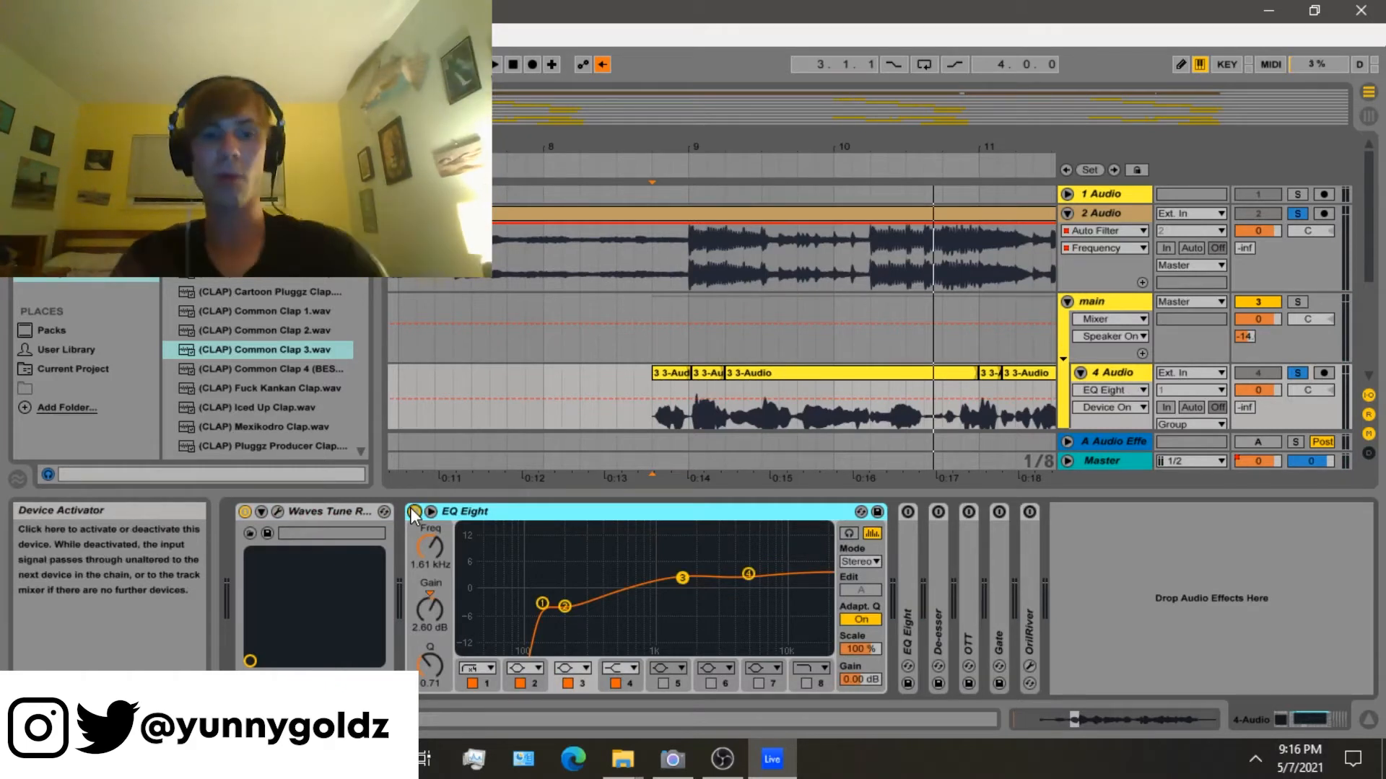
{"action": "left_click", "coordinate": [538, 607]}
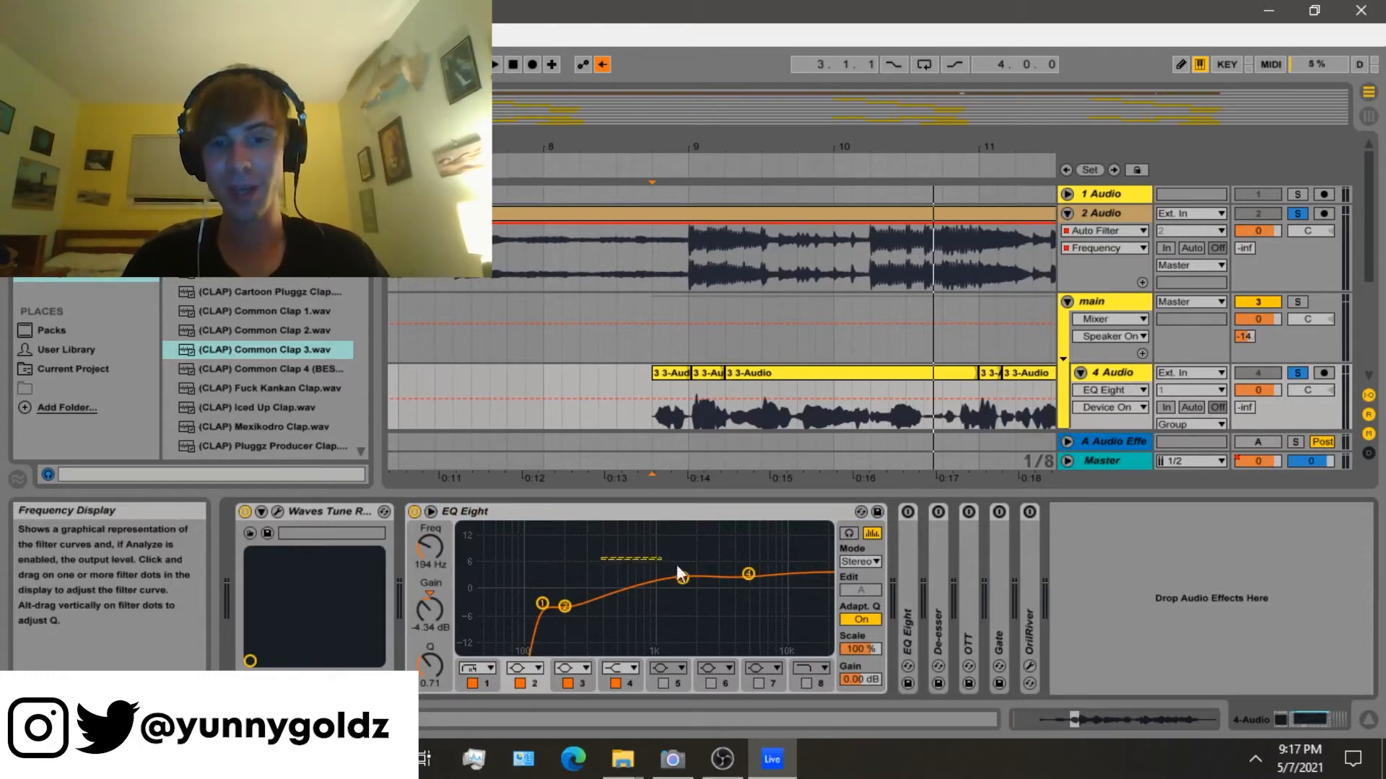
Play the song from the start of the long third vocal clip with the 4 Audio devices shown.
{"action": "left_click", "coordinate": [727, 361]}
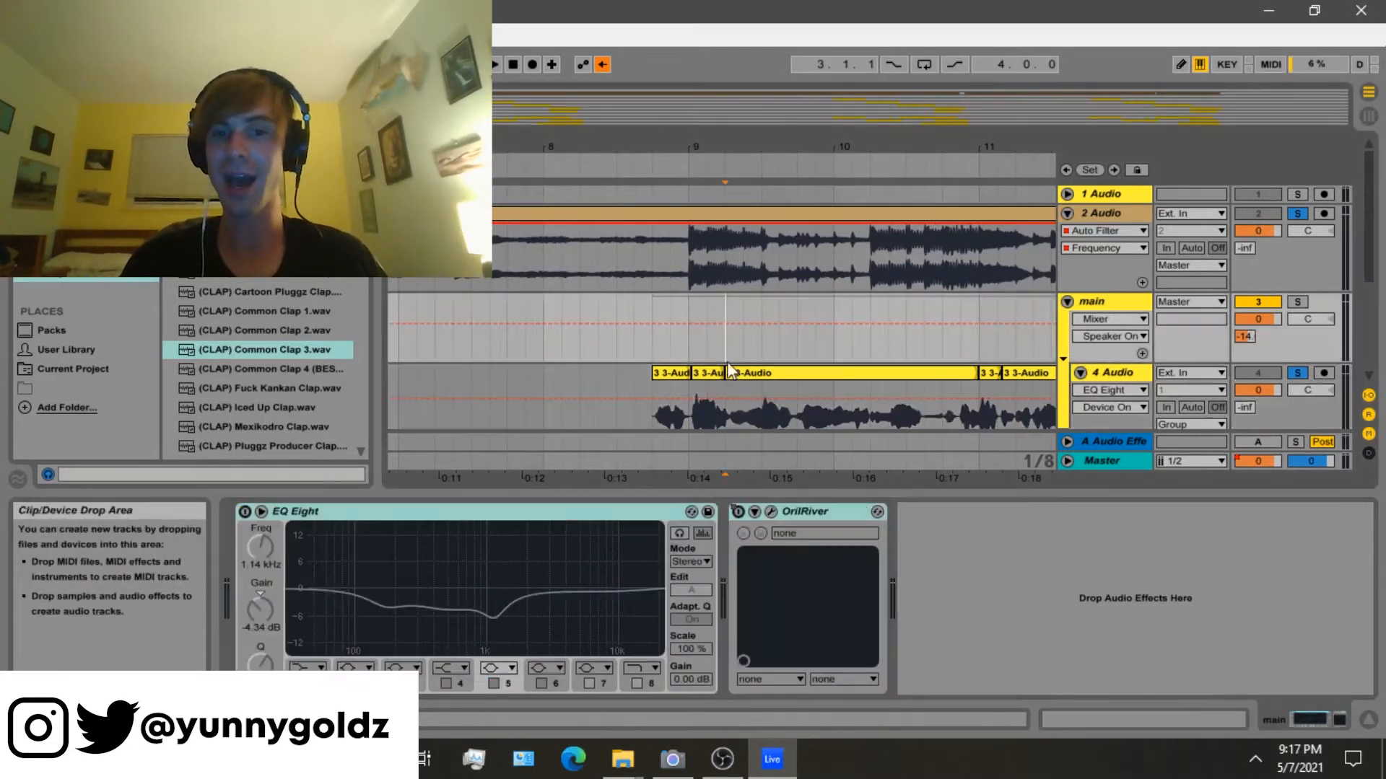
{"action": "left_click", "coordinate": [1108, 368]}
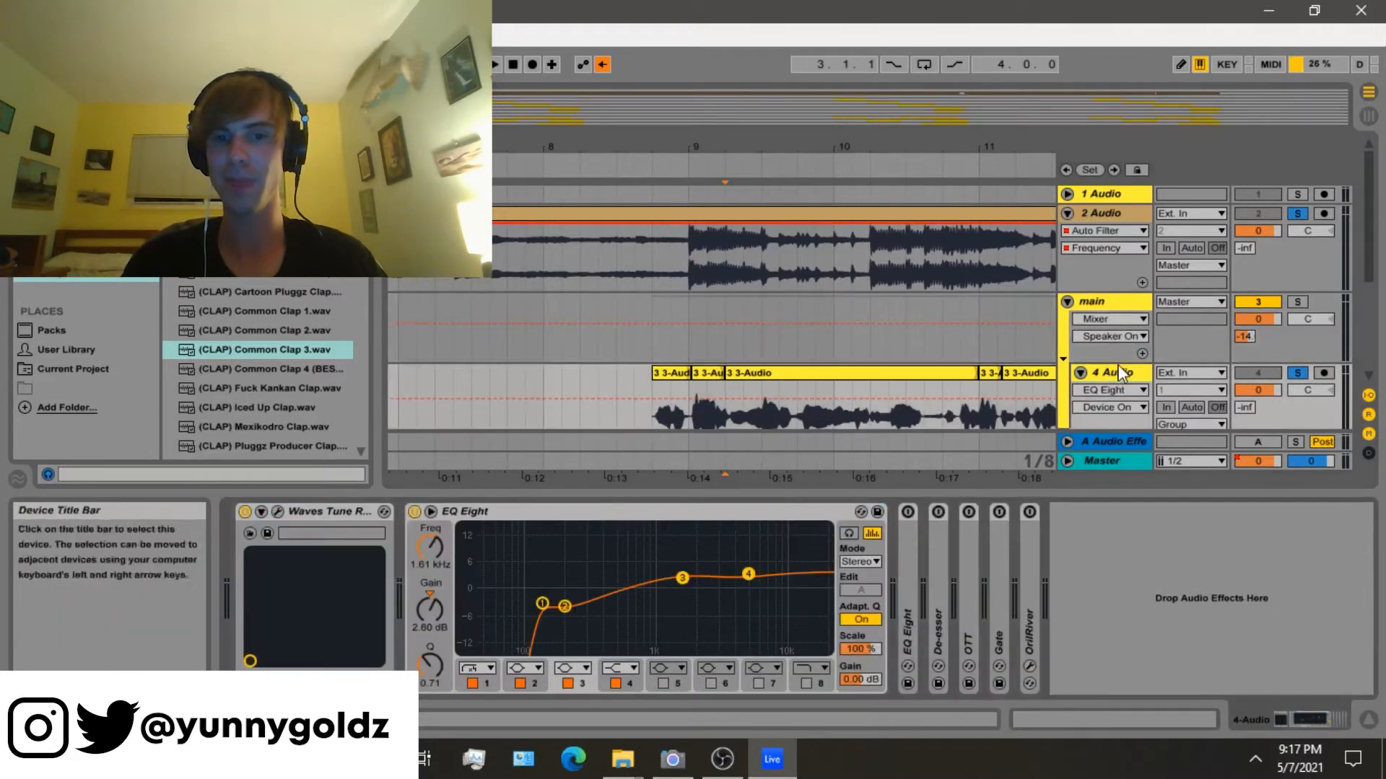
{"action": "key", "text": "space"}
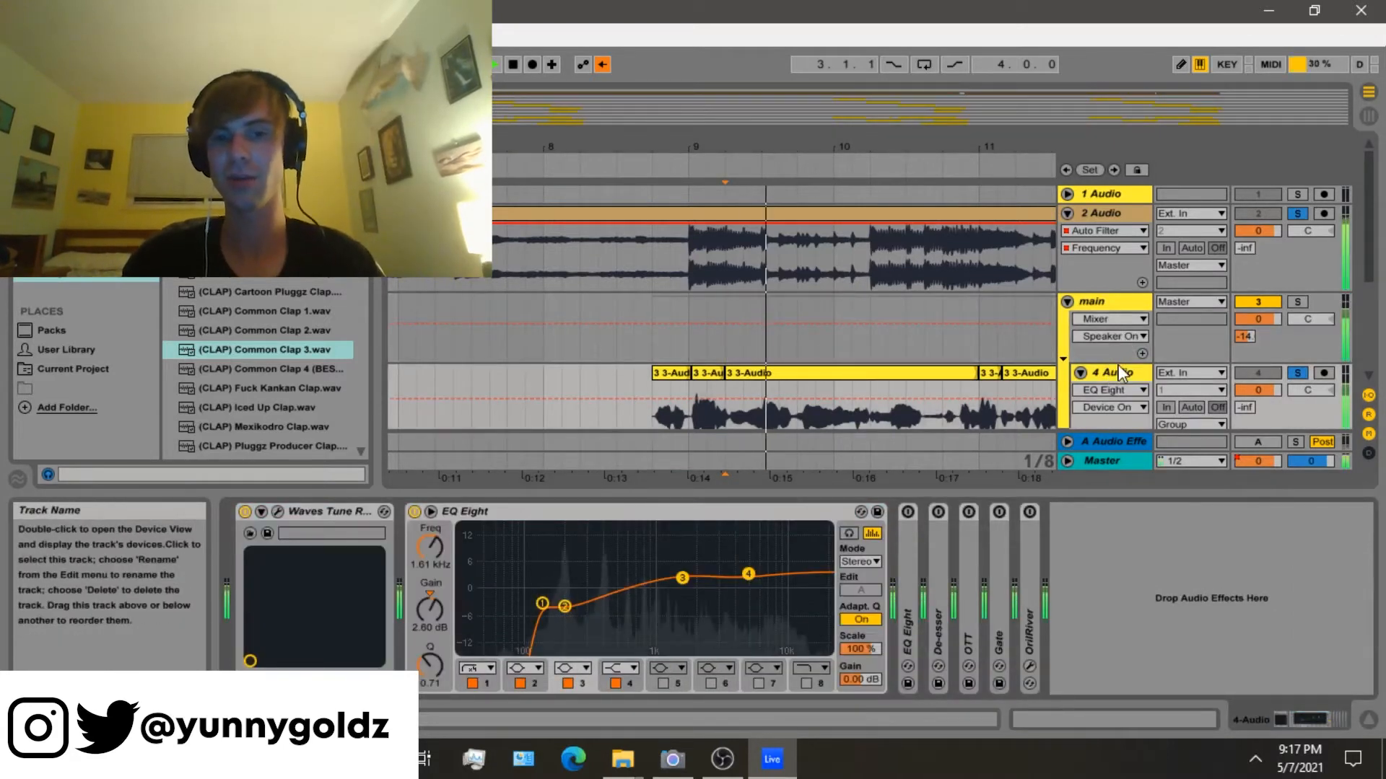
{"action": "key", "text": "space"}
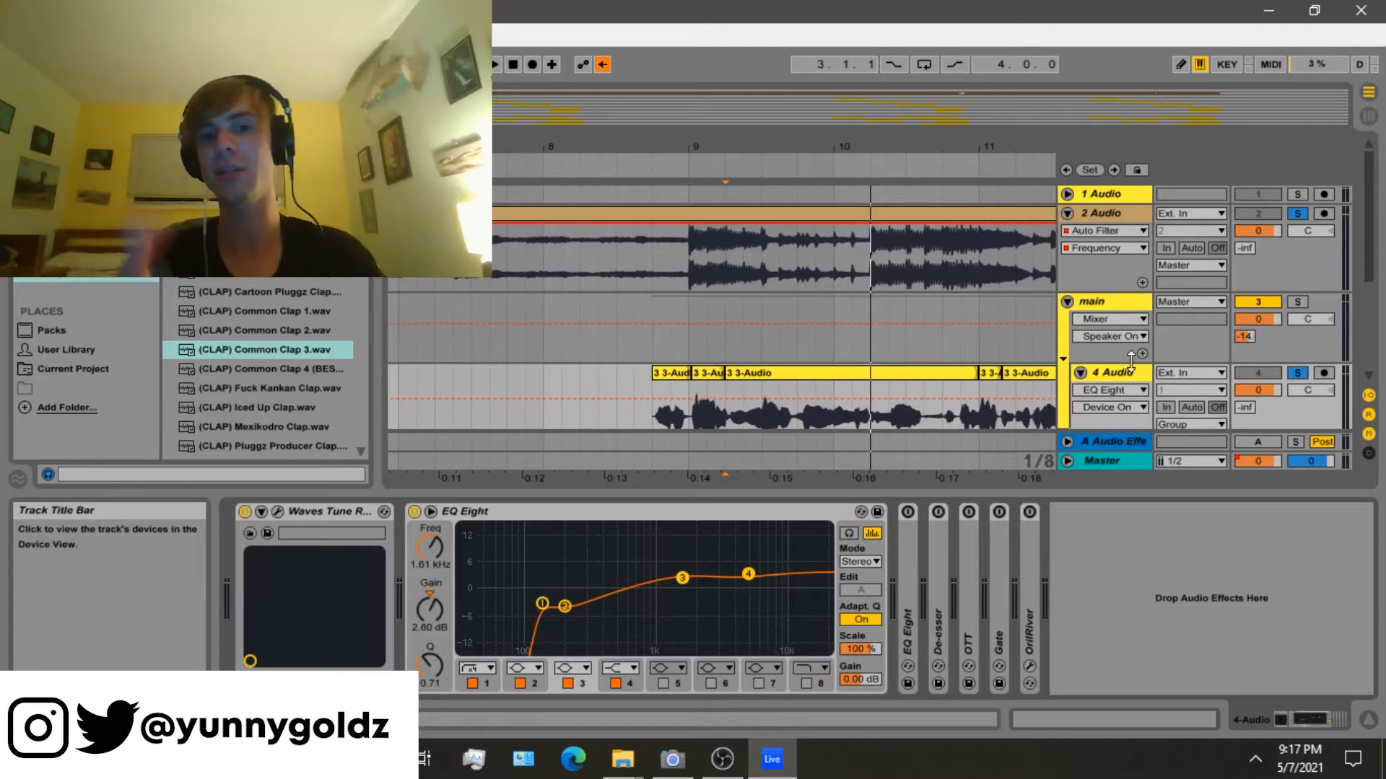
Unfold and turn on the second EQ Eight on the 4 Audio track and bring its full curve into view.
{"action": "double_click", "coordinate": [911, 546]}
{"action": "left_click", "coordinate": [908, 513]}
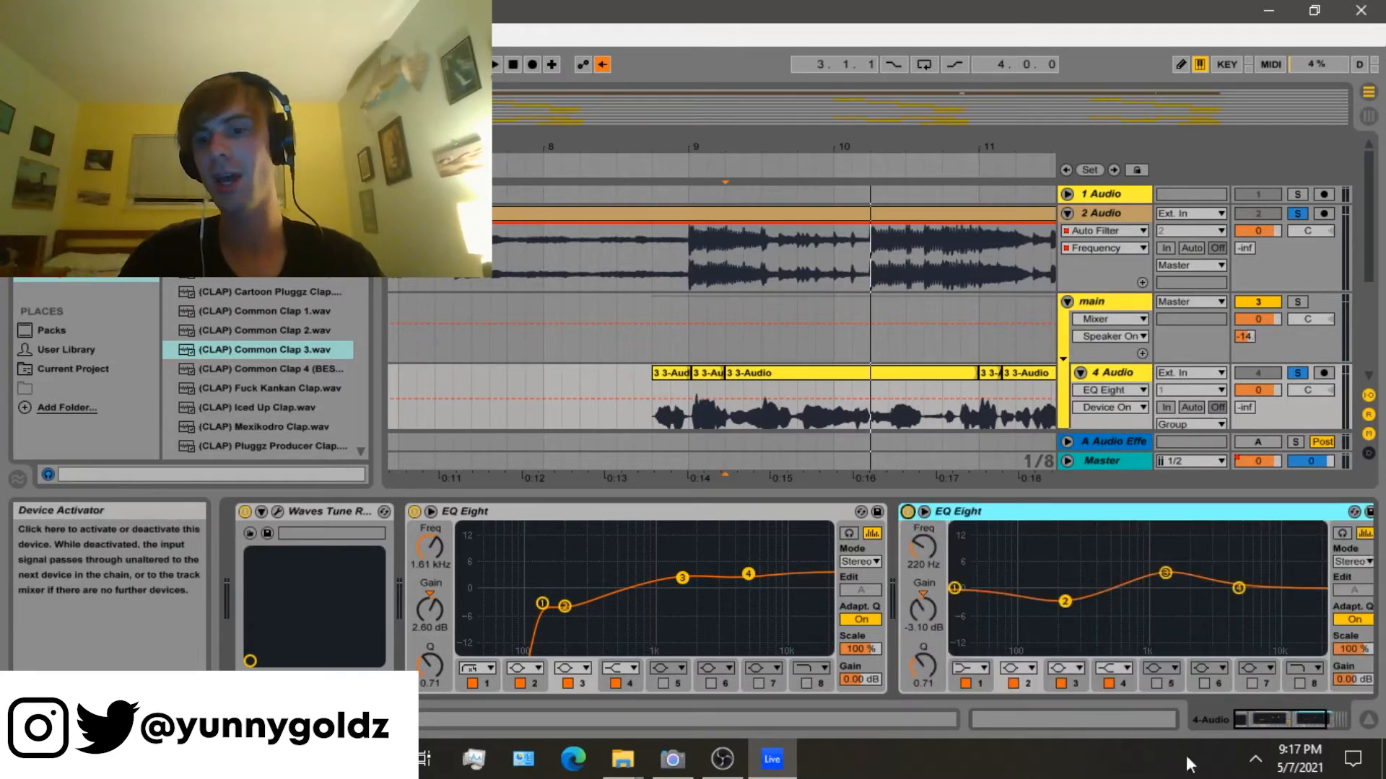
{"action": "left_click_drag", "start_coordinate": [1309, 724], "coordinate": [1332, 715]}
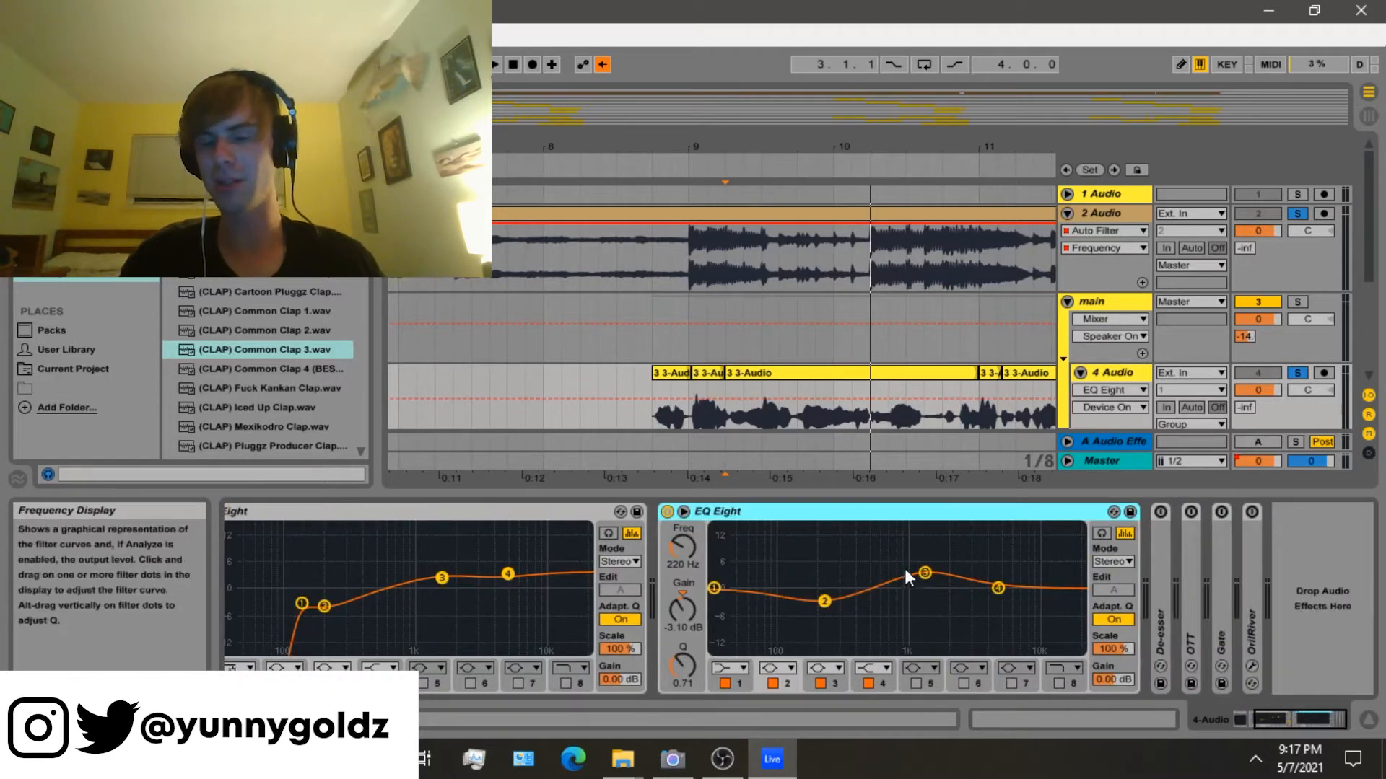
{"action": "left_click", "coordinate": [923, 576]}
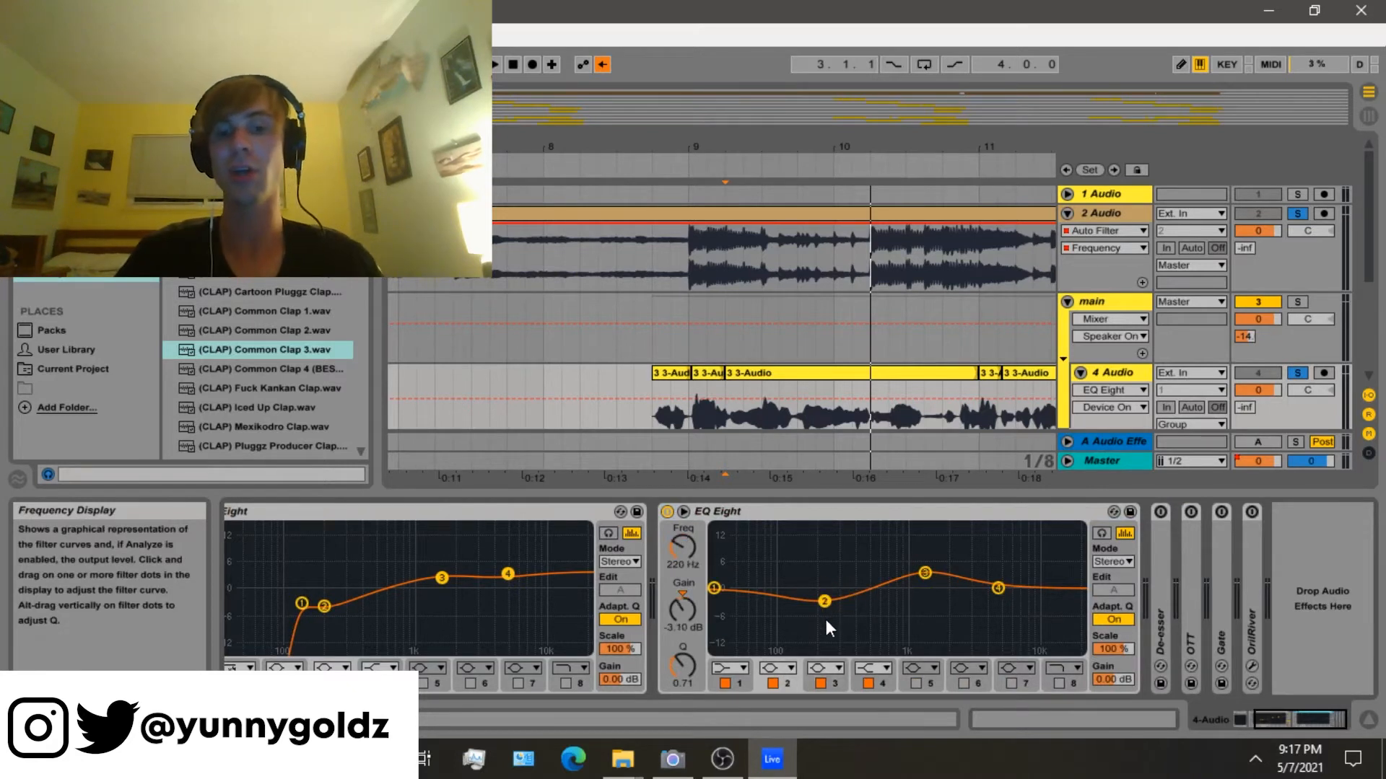
Unfold and turn on the De-esser on the 4 Audio track.
{"action": "double_click", "coordinate": [1159, 565]}
{"action": "left_click", "coordinate": [1266, 725]}
{"action": "left_click_drag", "start_coordinate": [1266, 724], "coordinate": [1279, 715]}
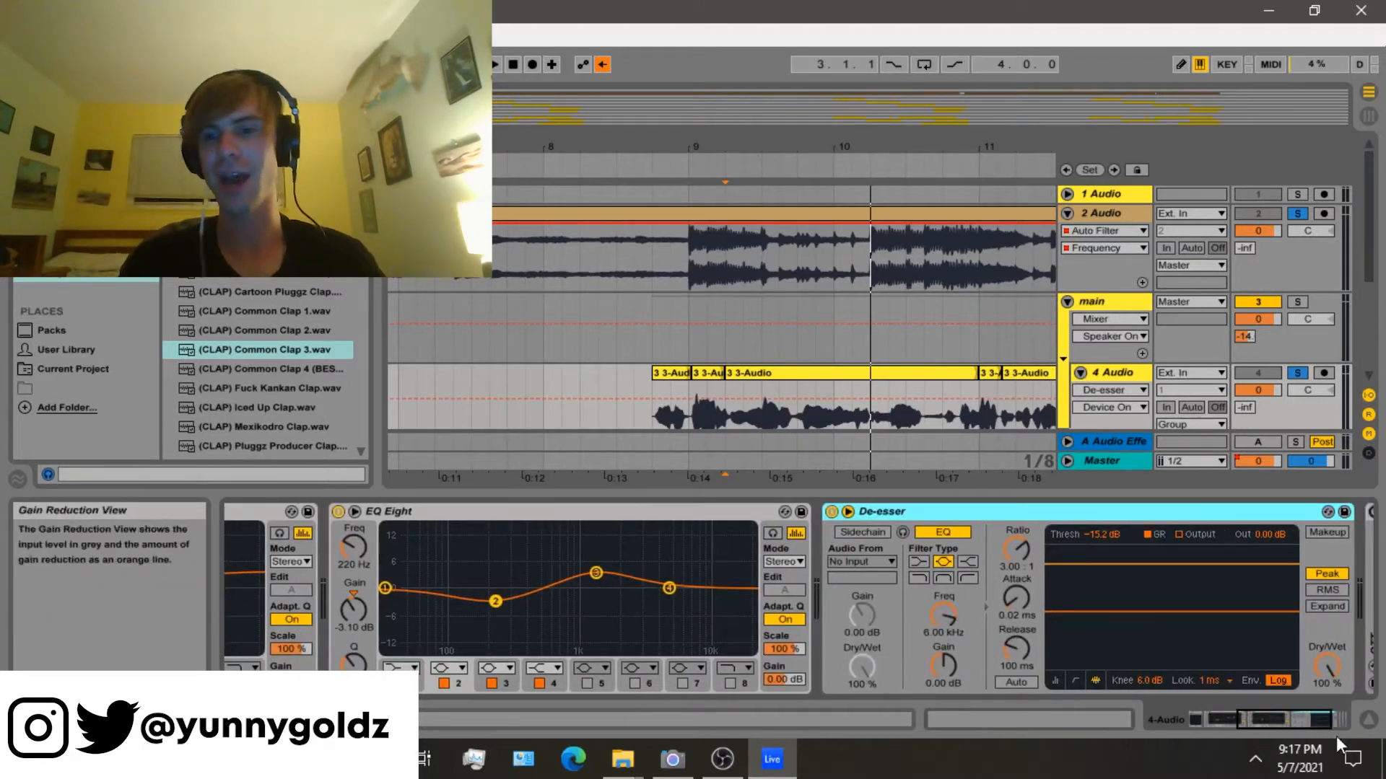
{"action": "left_click", "coordinate": [1316, 725]}
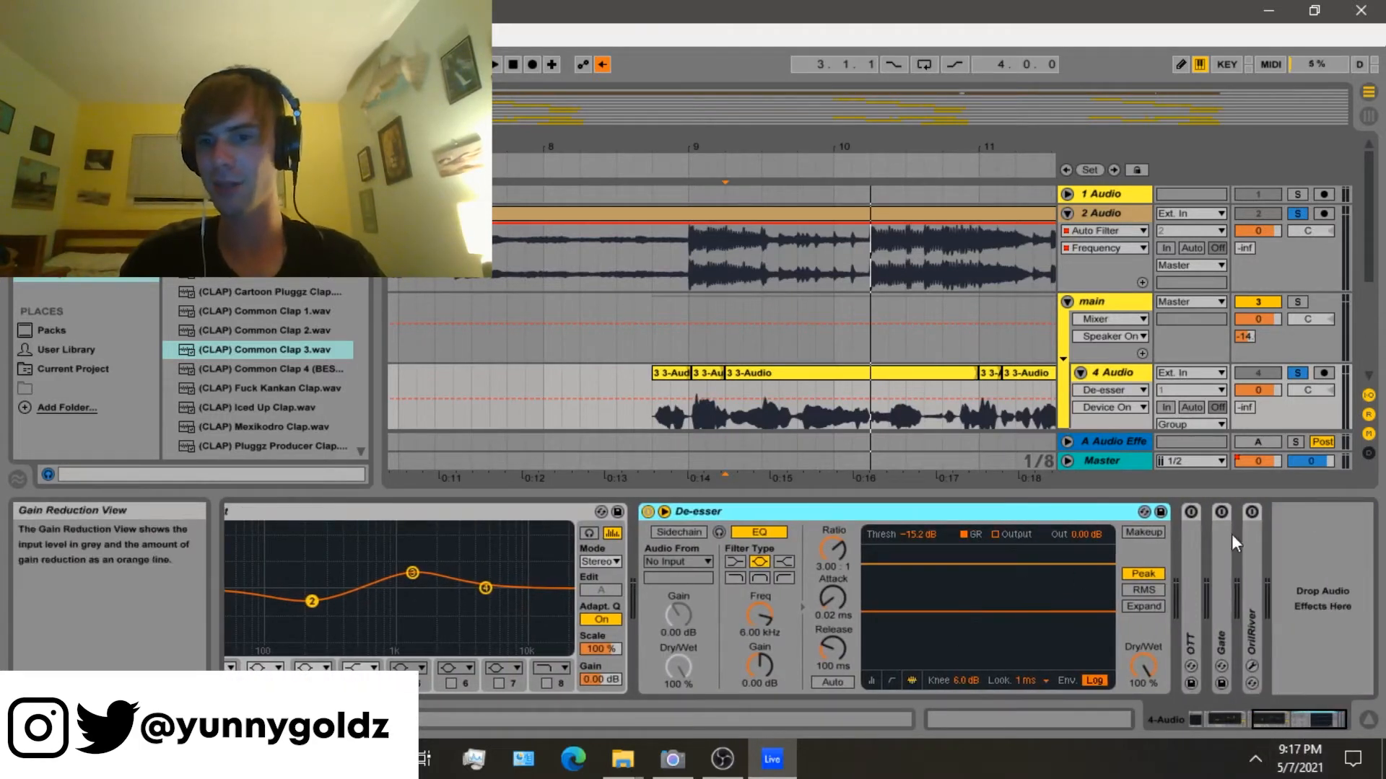
Unfold and turn on the OTT on 4 Audio, and play the vocal from within the long third clip.
{"action": "double_click", "coordinate": [1197, 564]}
{"action": "left_click_drag", "start_coordinate": [1235, 718], "coordinate": [1332, 710]}
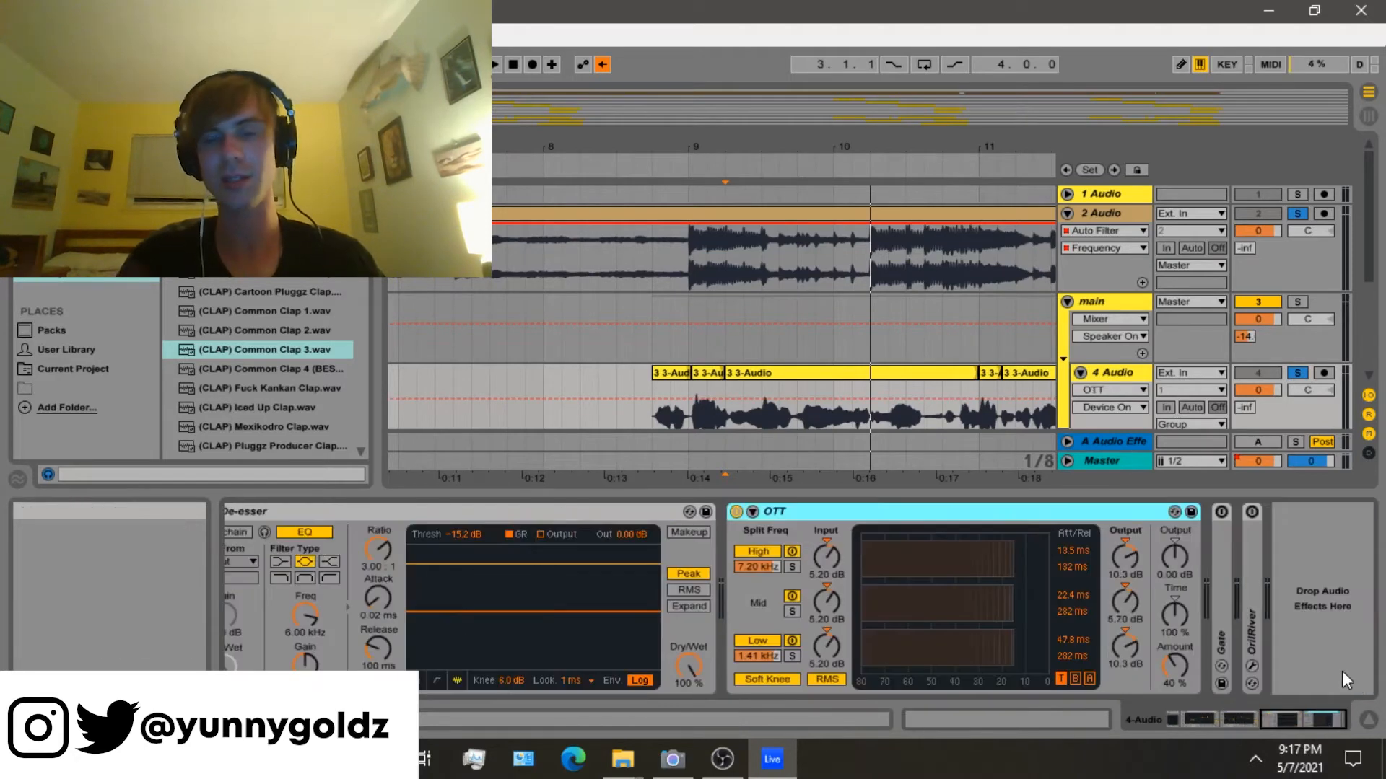
{"action": "key", "text": "space"}
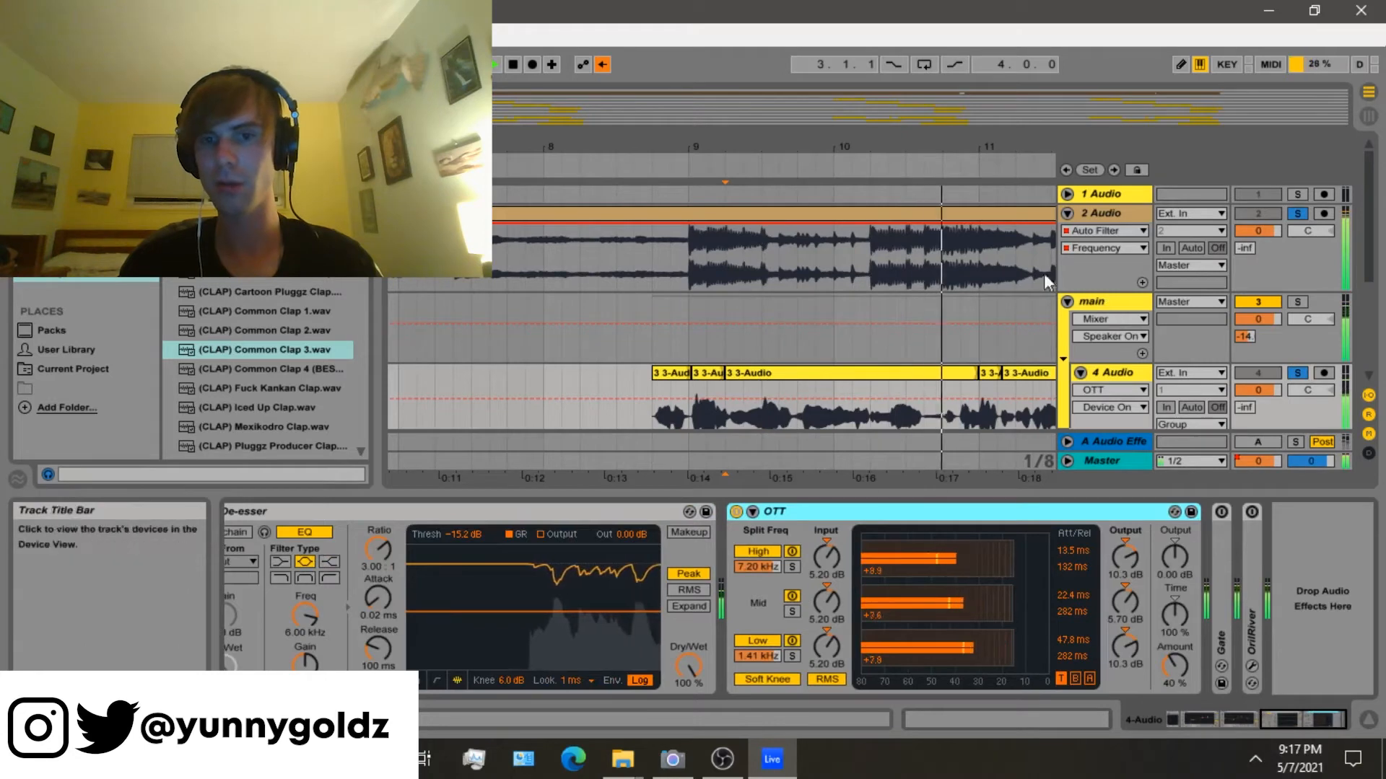
{"action": "left_click", "coordinate": [778, 338]}
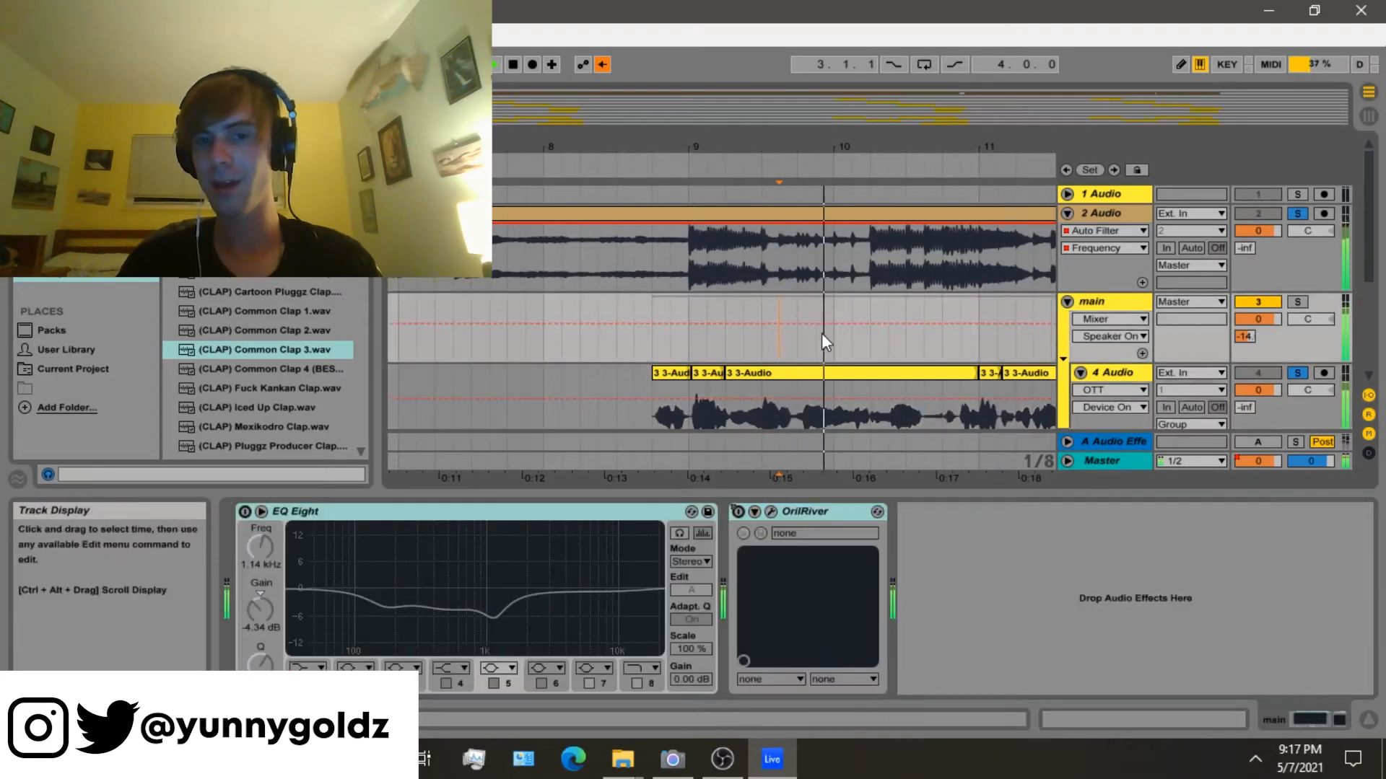
{"action": "left_click", "coordinate": [1106, 380]}
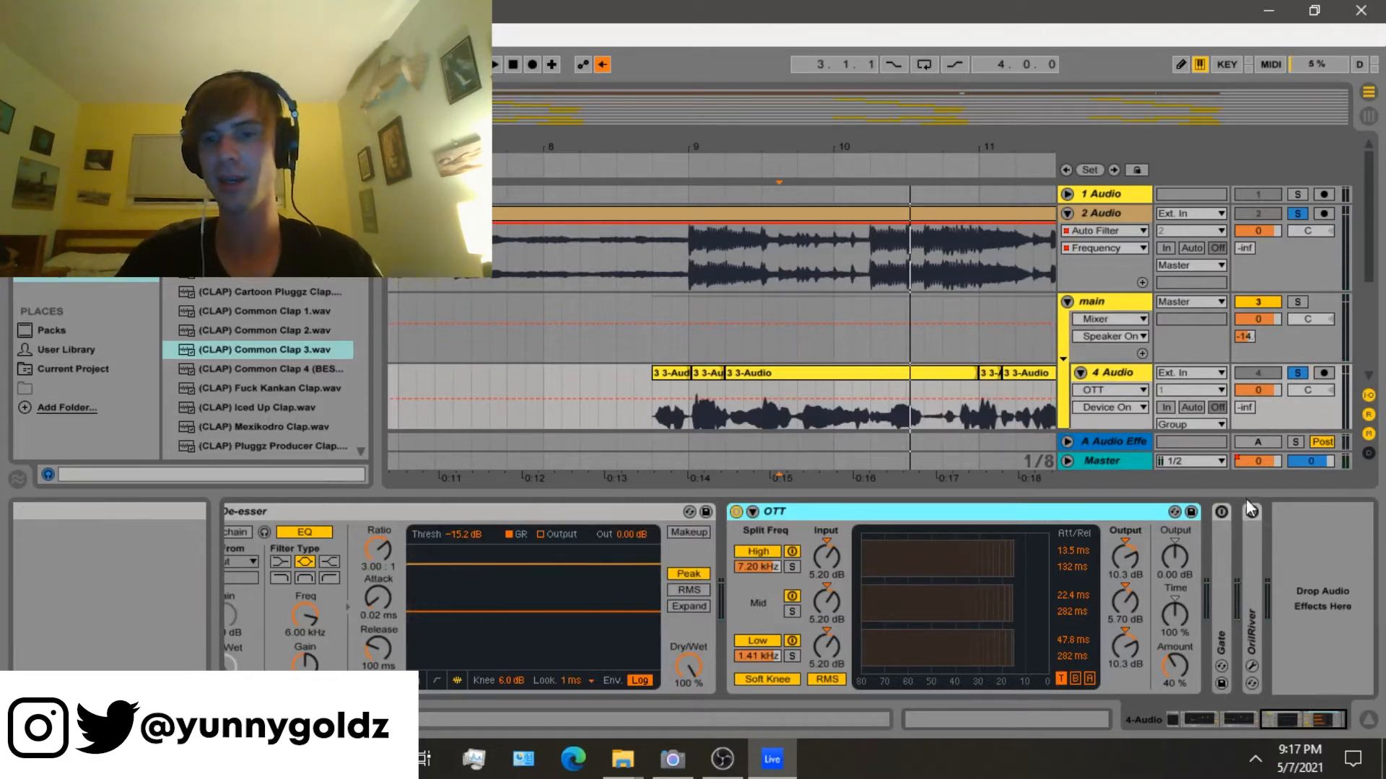
Turn on the Gate on 4 Audio while playing the vocal, and unfold the OrilRiver device.
{"action": "key", "text": "space"}
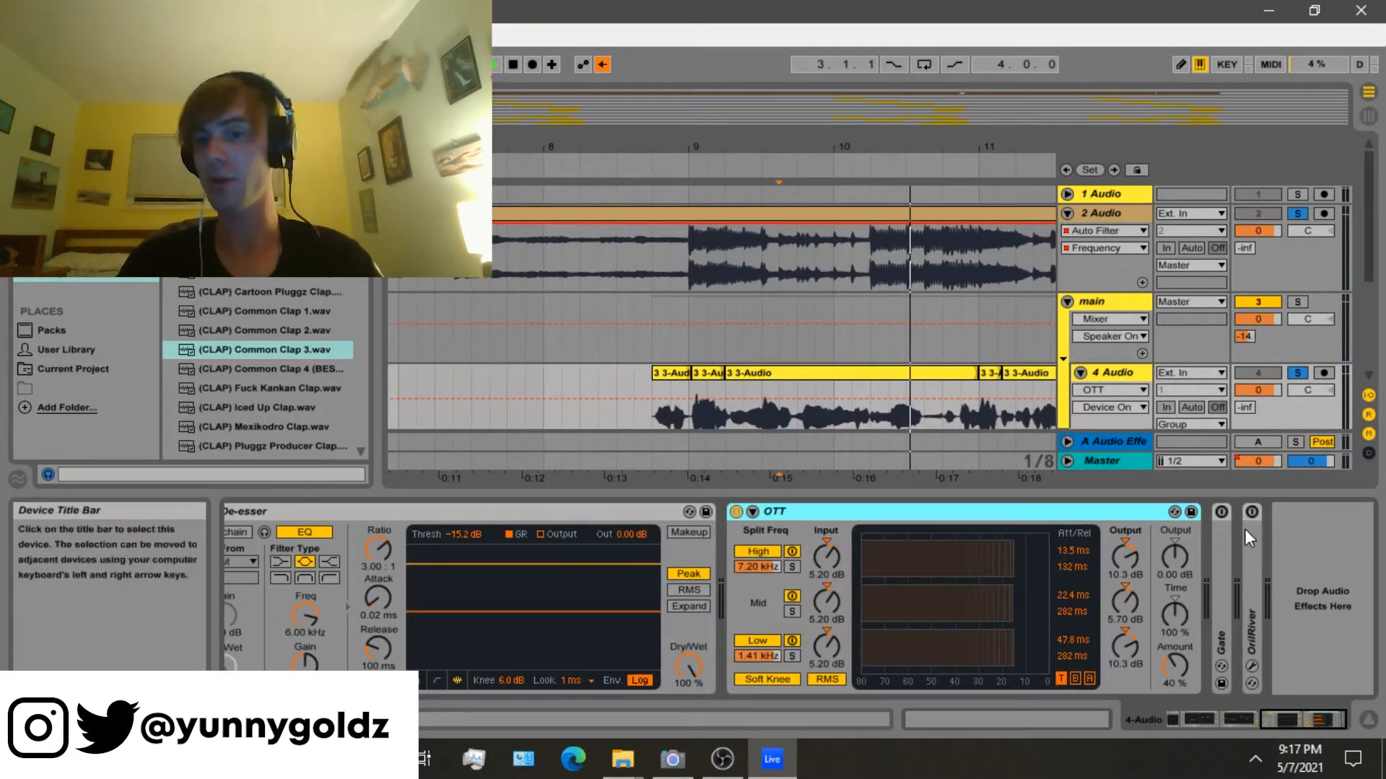
{"action": "left_click", "coordinate": [1220, 512]}
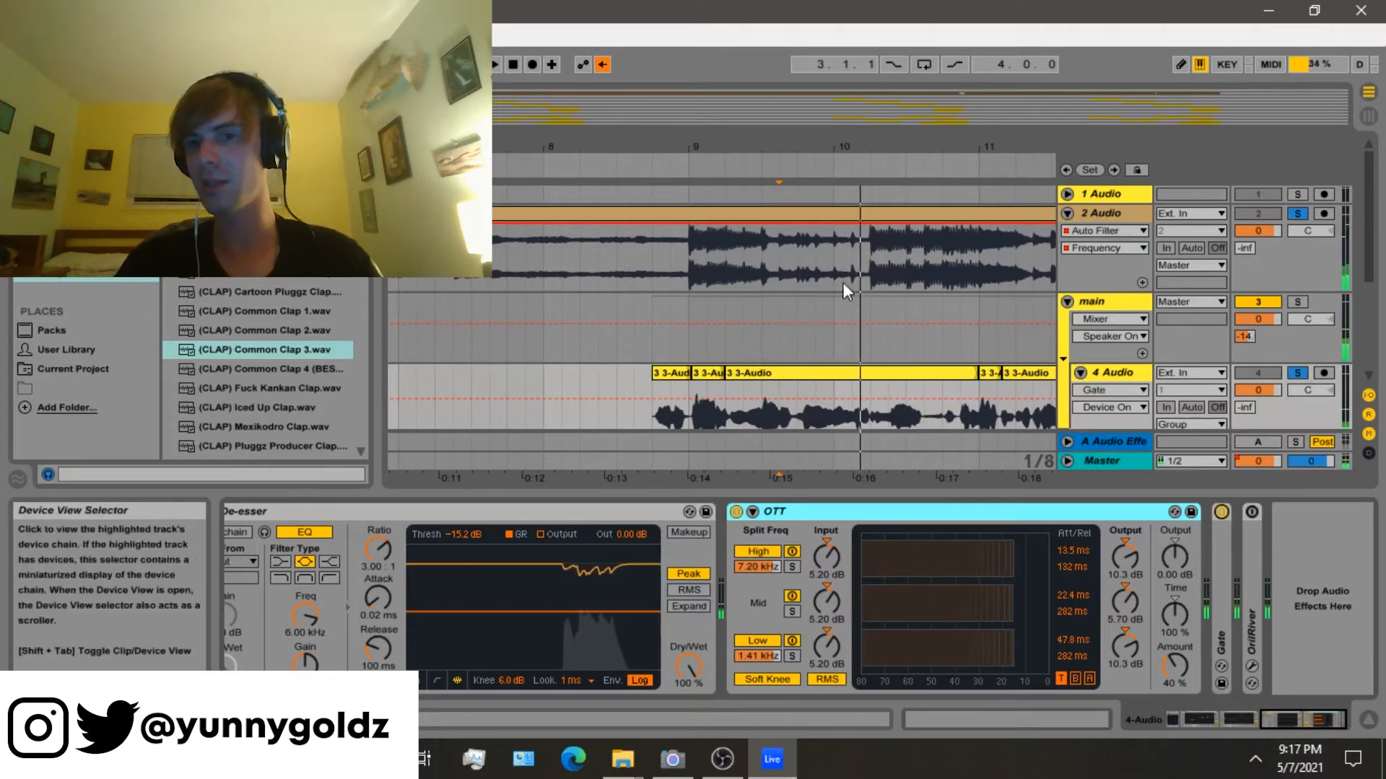
{"action": "left_click_drag", "start_coordinate": [854, 151], "coordinate": [772, 150]}
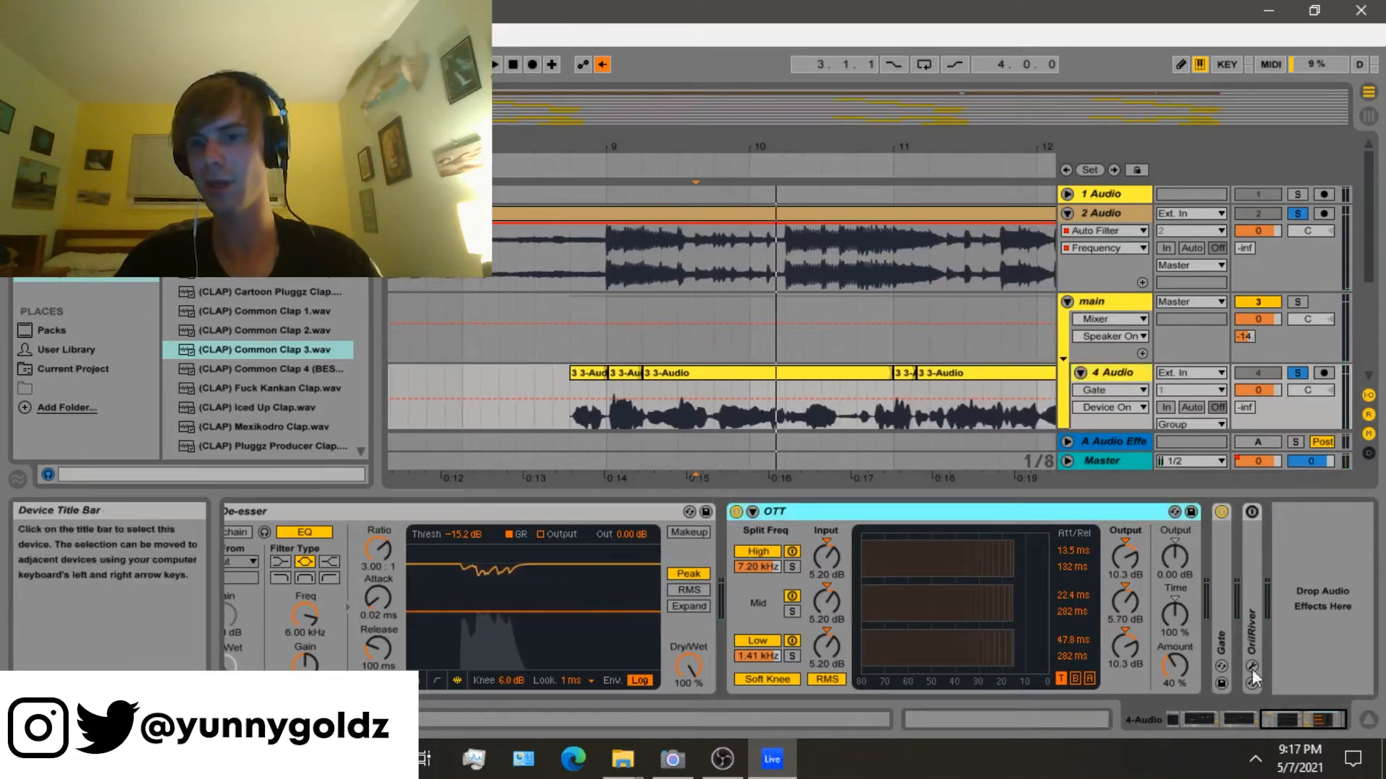
{"action": "double_click", "coordinate": [1254, 534]}
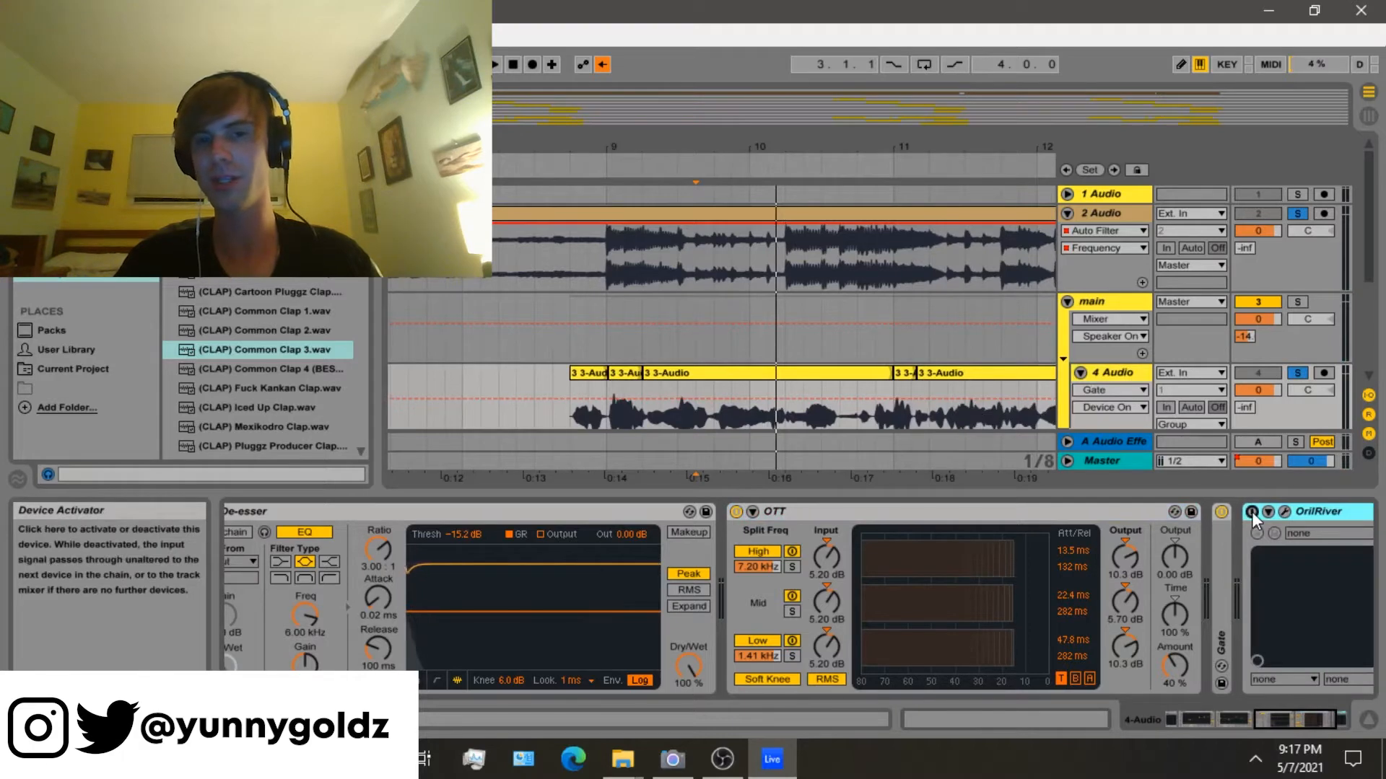
Display the clip fades on the 4 Audio track and examine the crossfade between its first two clips up close.
{"action": "left_click", "coordinate": [1109, 390]}
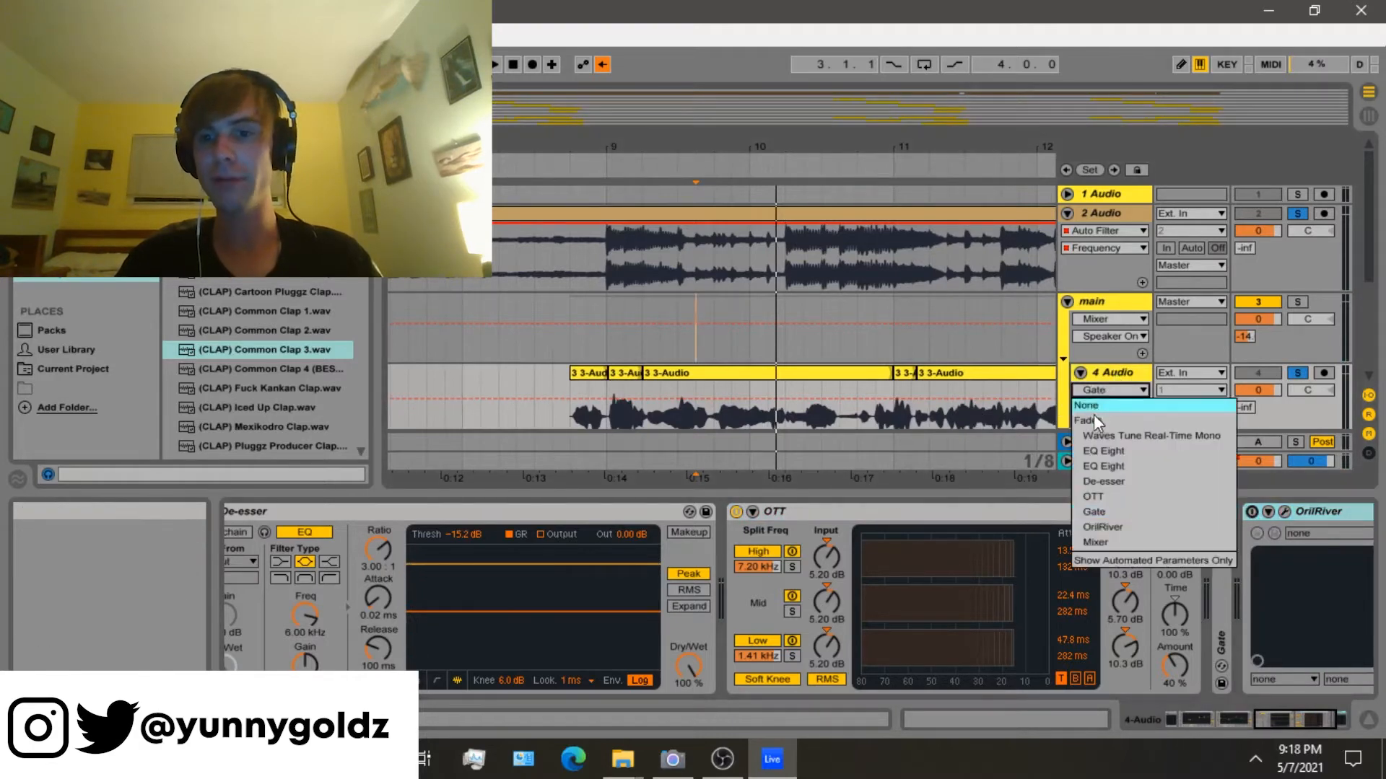
{"action": "left_click", "coordinate": [1093, 415]}
{"action": "left_click", "coordinate": [583, 415]}
{"action": "key", "text": "plus"}
{"action": "key", "text": "plus"}
{"action": "key", "text": "plus"}
{"action": "key", "text": "plus"}
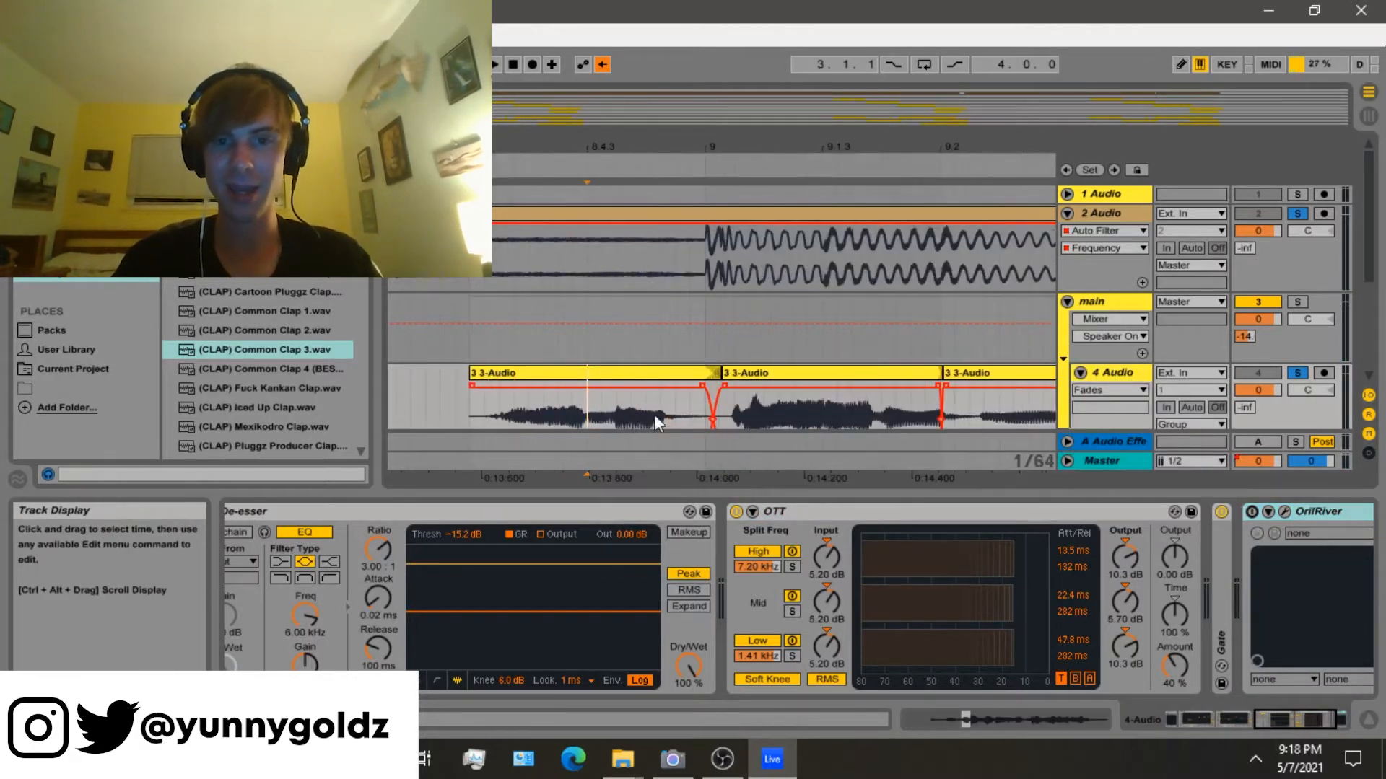
Examine the fade at the end of the last vocal clip on 4 Audio up close around 12.3.
{"action": "key", "text": "minus"}
{"action": "key", "text": "minus"}
{"action": "key", "text": "minus"}
{"action": "key", "text": "minus"}
{"action": "key", "text": "minus"}
{"action": "left_click", "coordinate": [907, 418]}
{"action": "key", "text": "plus"}
{"action": "key", "text": "plus"}
{"action": "key", "text": "plus"}
{"action": "key", "text": "plus"}
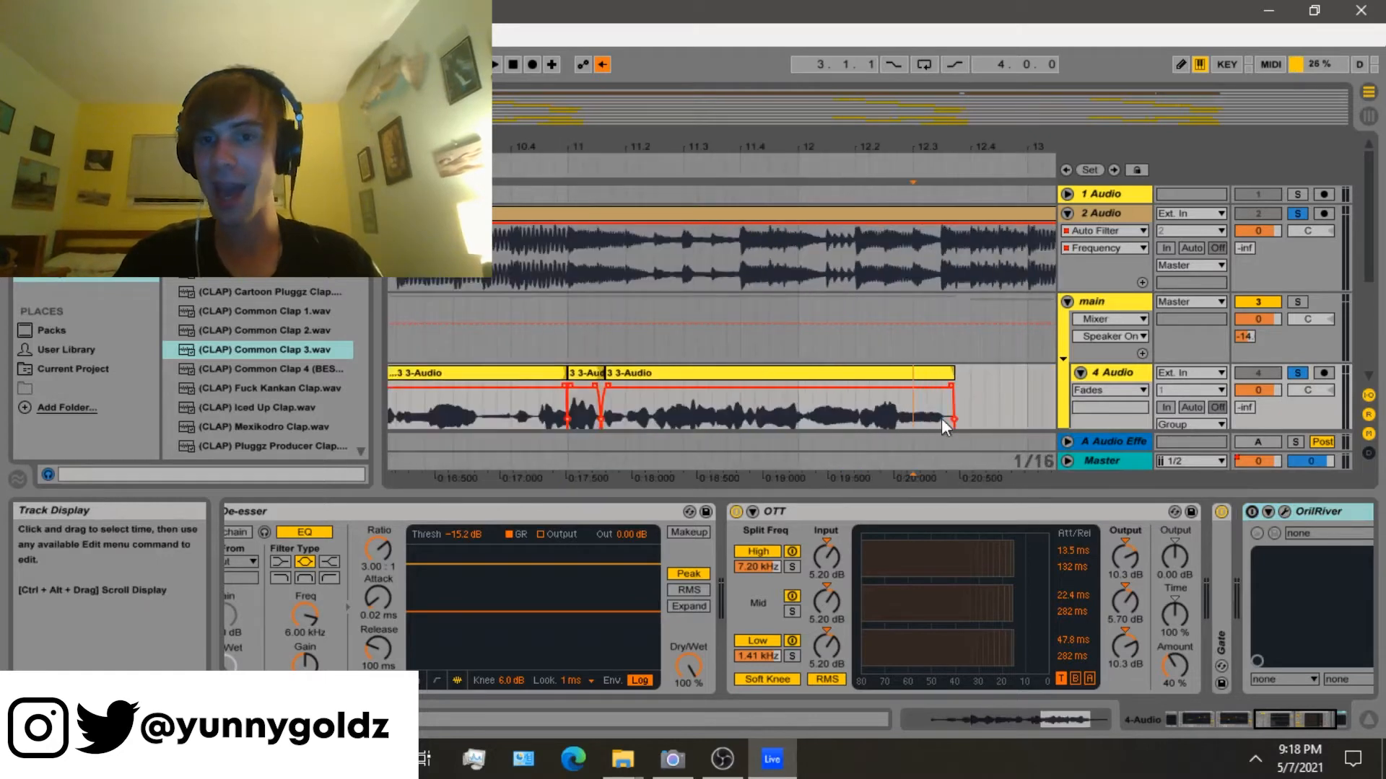
Try shortening the end of the last vocal clip on 4 Audio, and undo the trim.
{"action": "left_click_drag", "start_coordinate": [915, 147], "coordinate": [694, 148]}
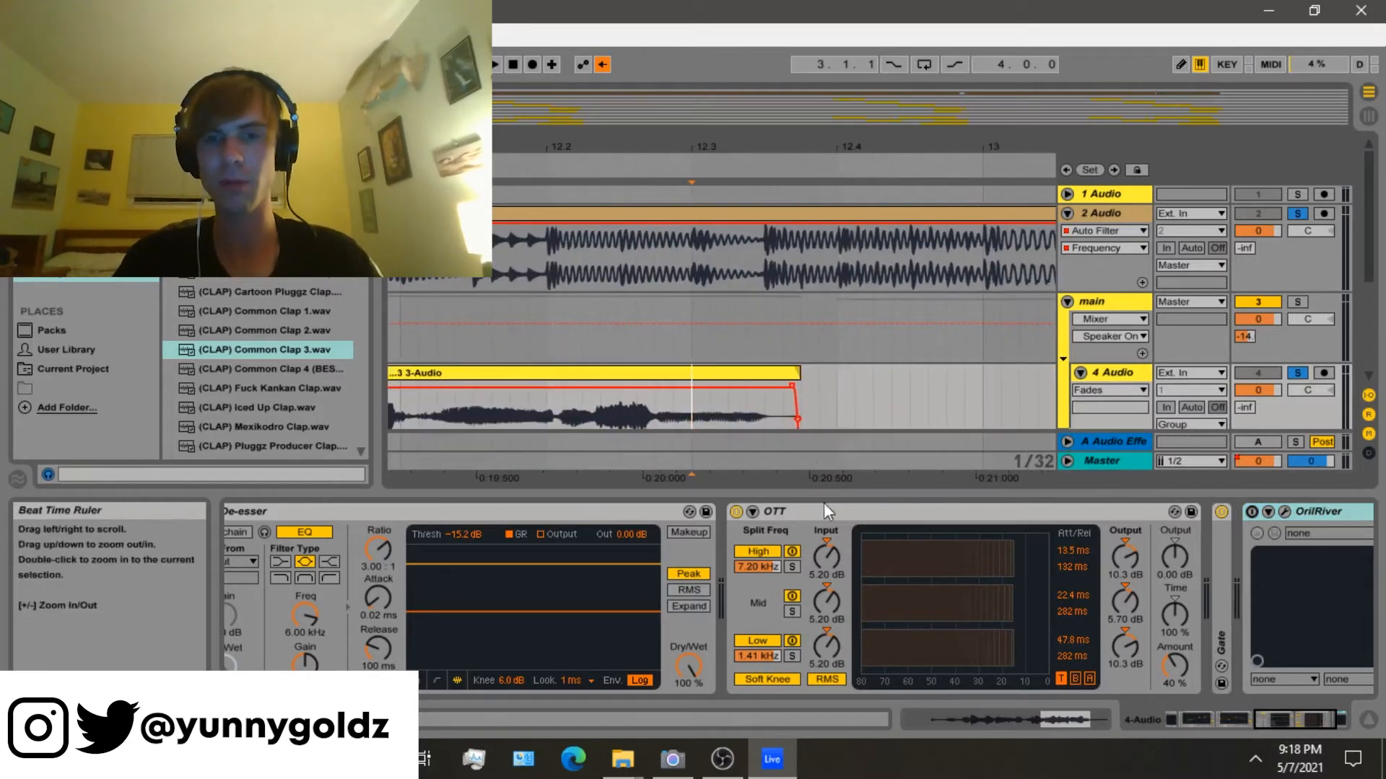
{"action": "left_click_drag", "start_coordinate": [798, 372], "coordinate": [783, 352]}
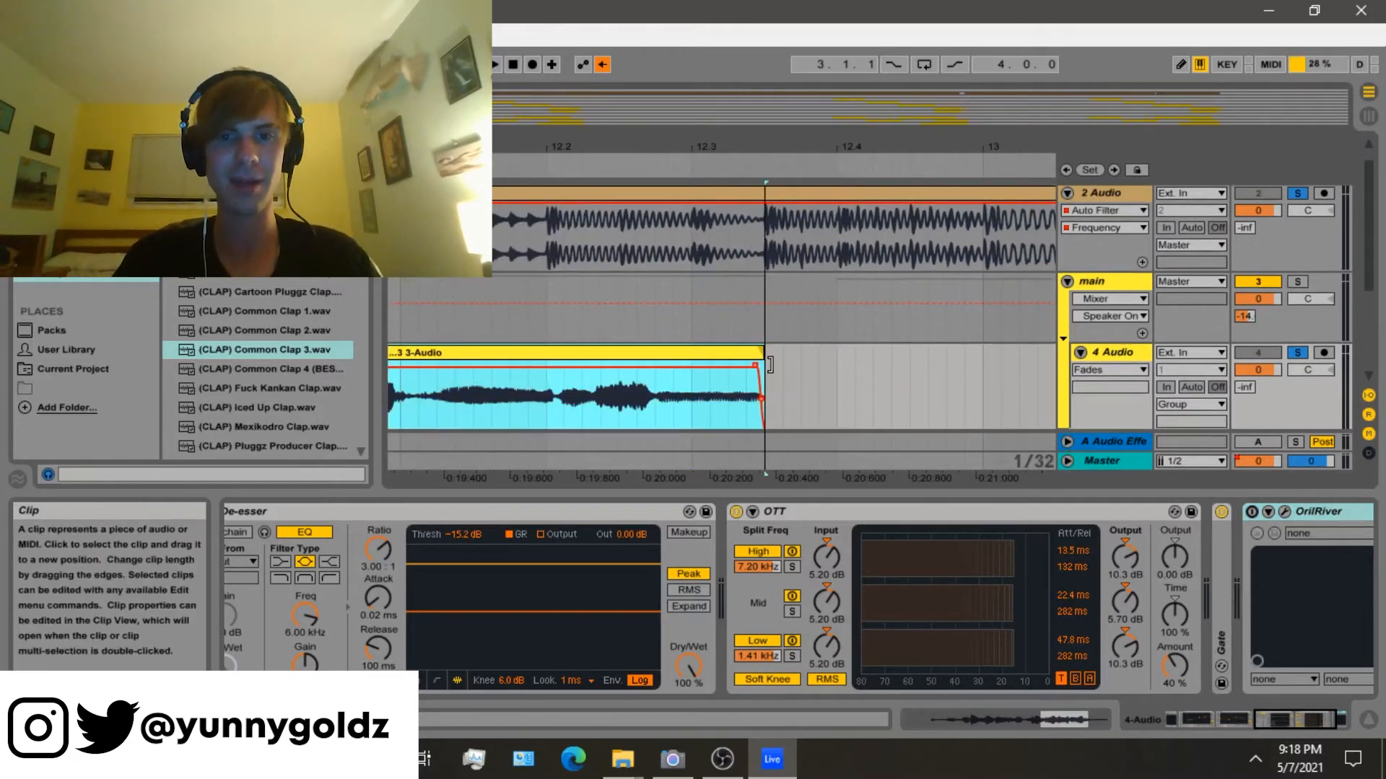
{"action": "left_click", "coordinate": [742, 395]}
{"action": "key", "text": "ctrl+z"}
{"action": "key", "text": "minus"}
{"action": "key", "text": "minus"}
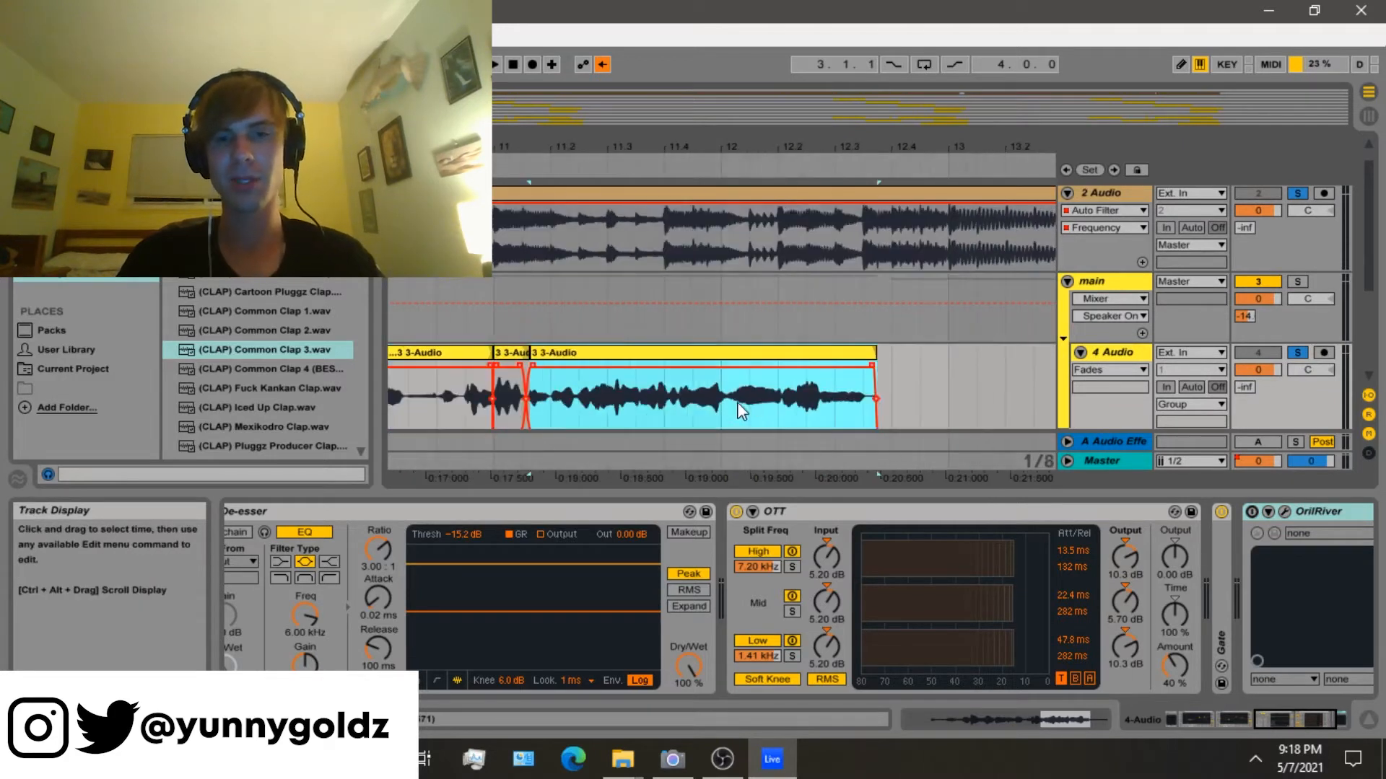
{"action": "left_click", "coordinate": [722, 400]}
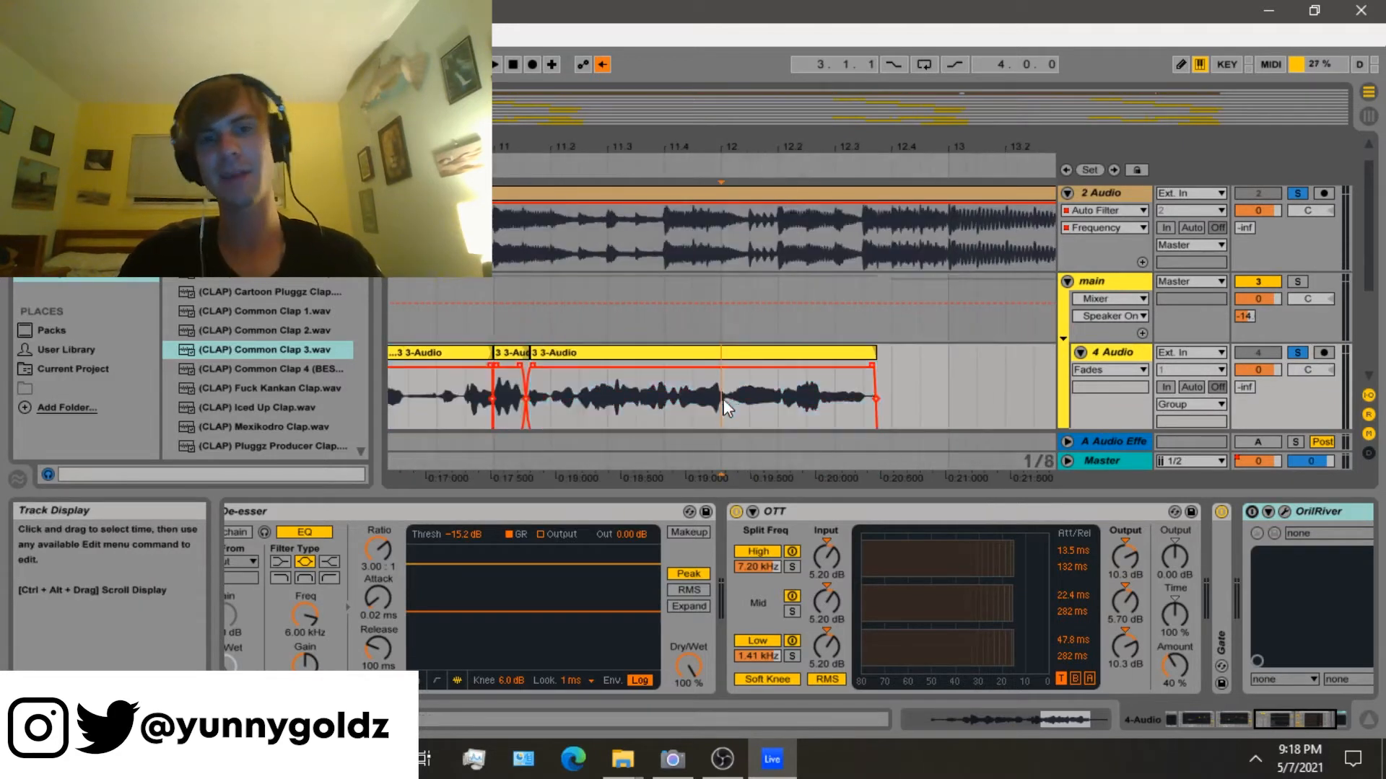
Turn on the OrilRiver on 4 Audio, solo only that track and play the vocal from around bar 9.
{"action": "left_click", "coordinate": [1301, 514]}
{"action": "left_click_drag", "start_coordinate": [410, 146], "coordinate": [983, 147]}
{"action": "key", "text": "minus"}
{"action": "left_click", "coordinate": [662, 380]}
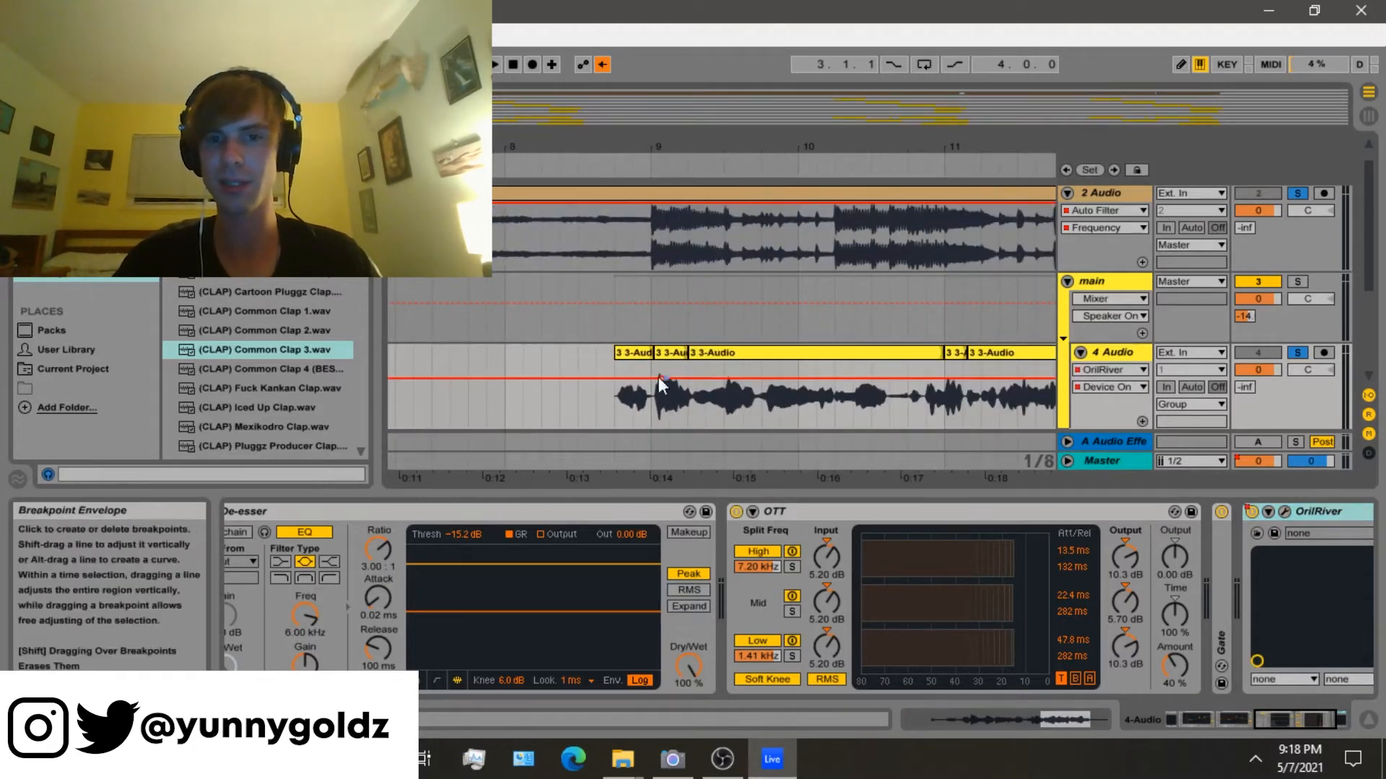
{"action": "left_click", "coordinate": [661, 380]}
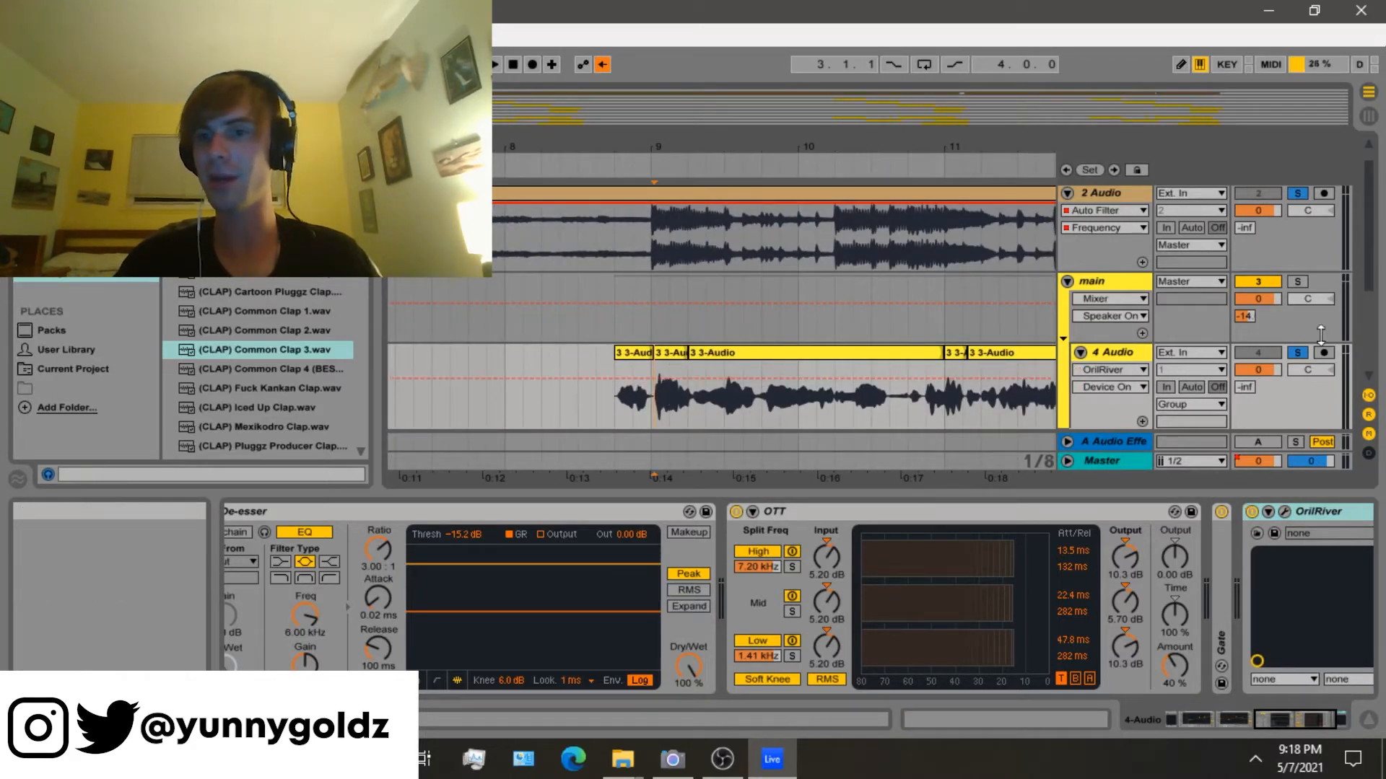
{"action": "left_click", "coordinate": [1298, 353]}
{"action": "key", "text": "space"}
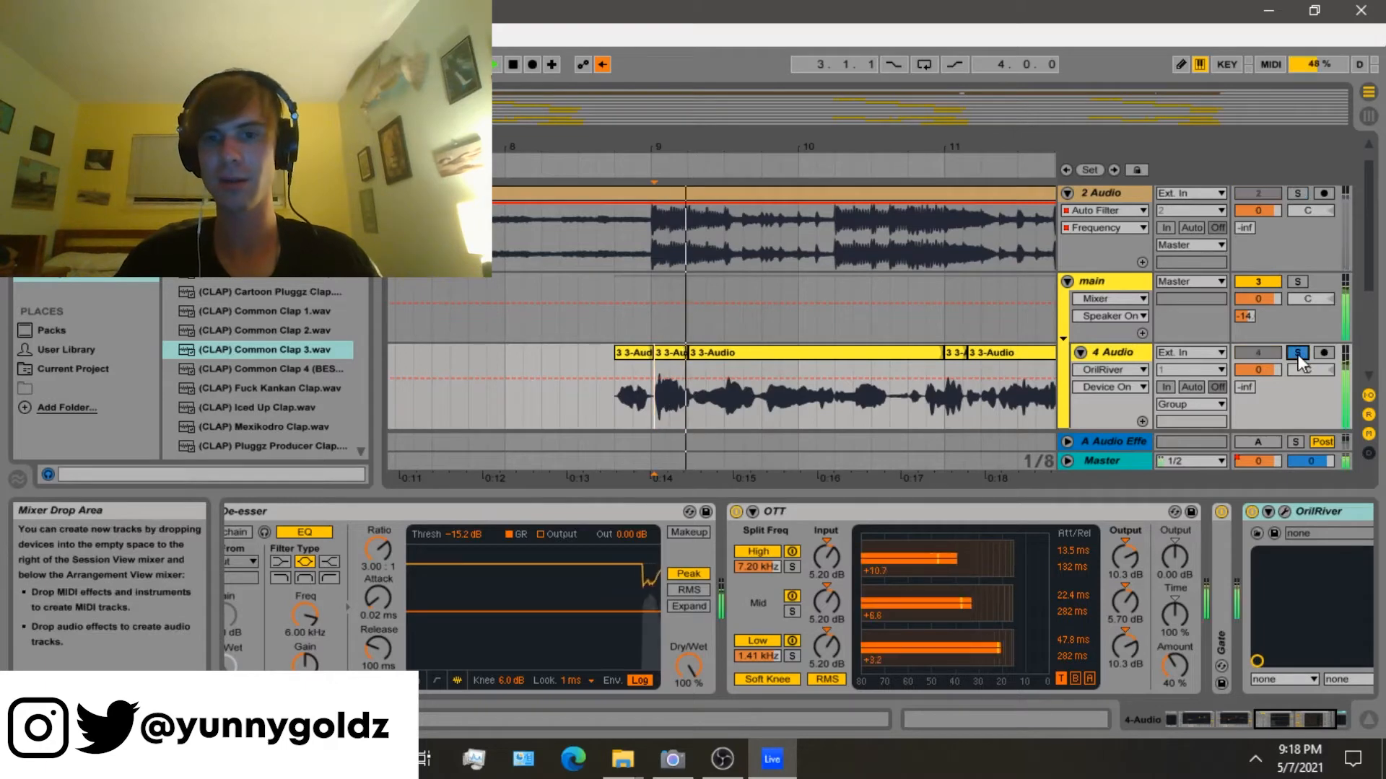
Activate return track A and display its audio effect rack.
{"action": "left_click_drag", "start_coordinate": [1277, 719], "coordinate": [939, 720]}
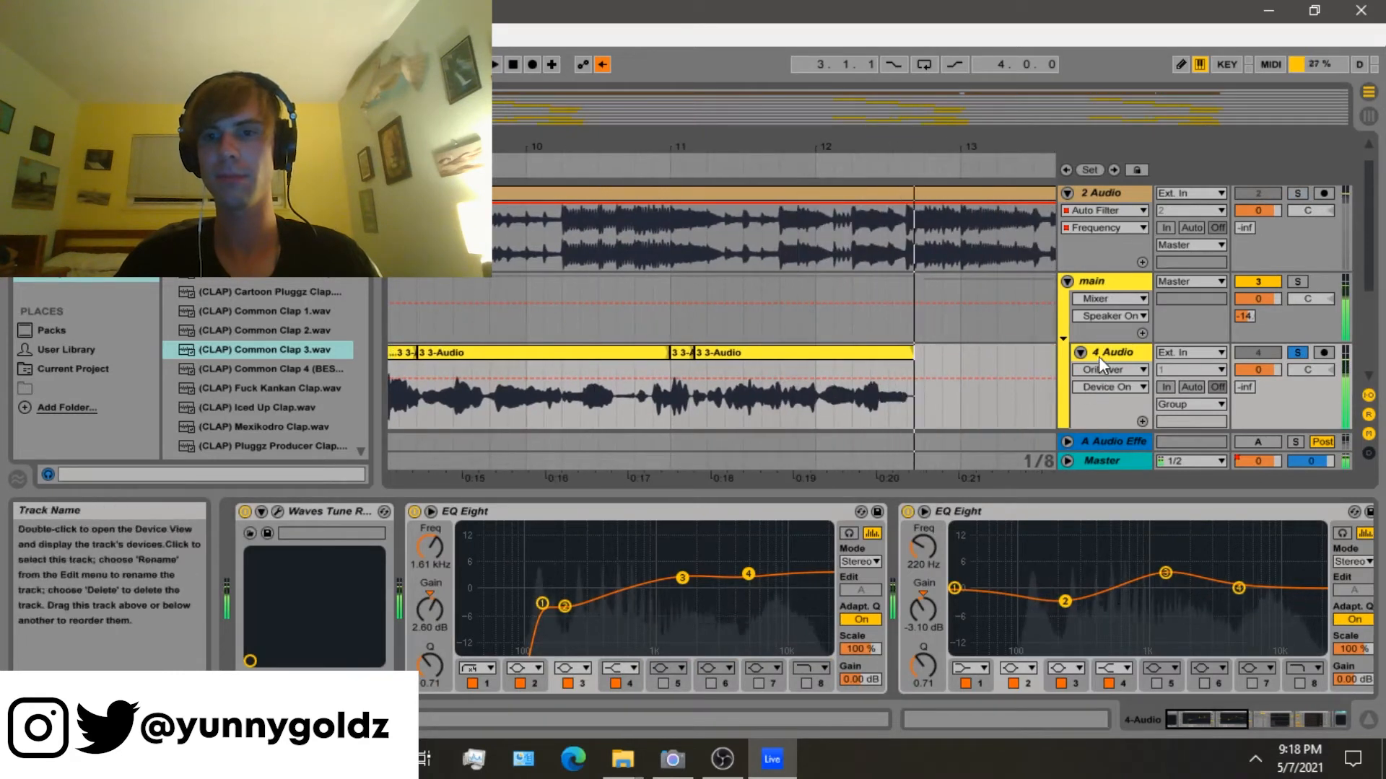
{"action": "scroll", "coordinate": [1098, 355], "scroll_direction": "down", "scroll_amount": 2}
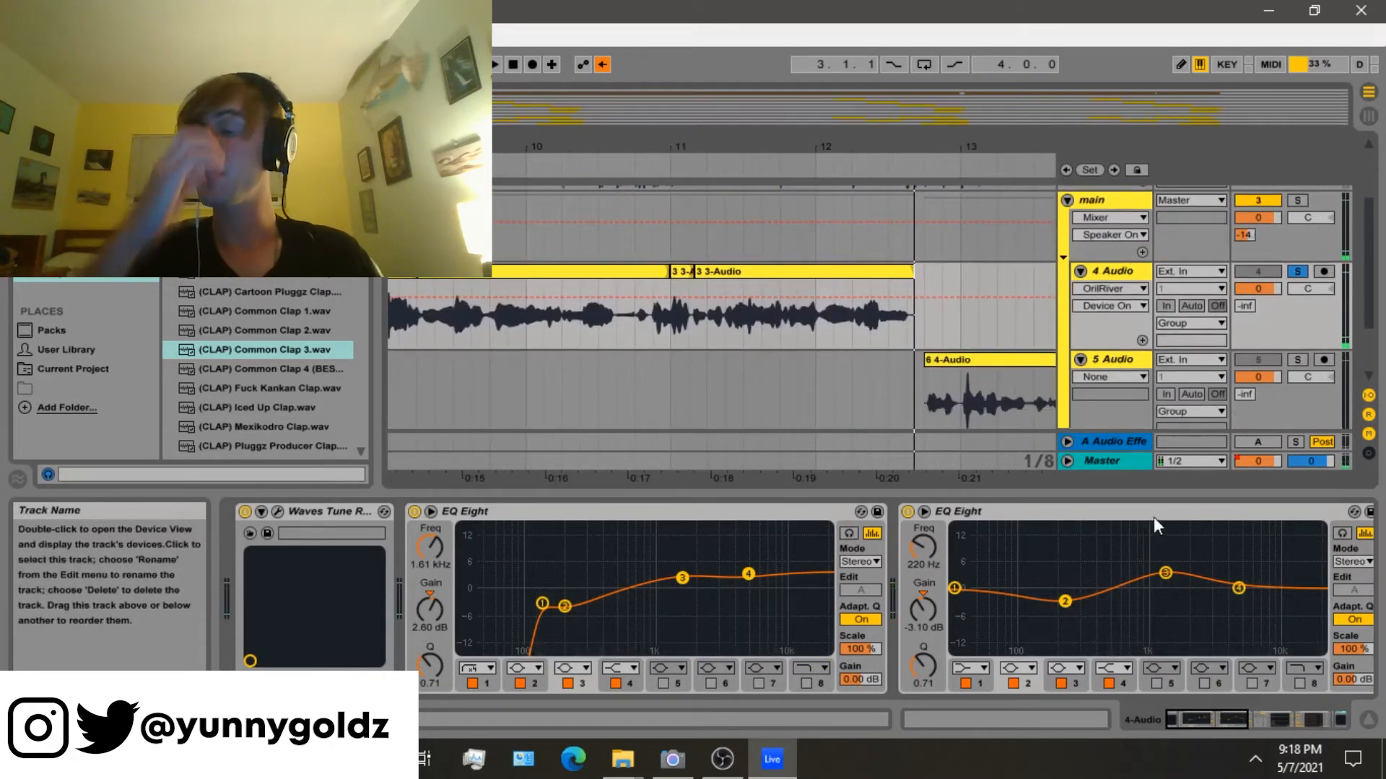
{"action": "scroll", "coordinate": [1135, 412], "scroll_direction": "down", "scroll_amount": 2}
{"action": "left_click", "coordinate": [1257, 443]}
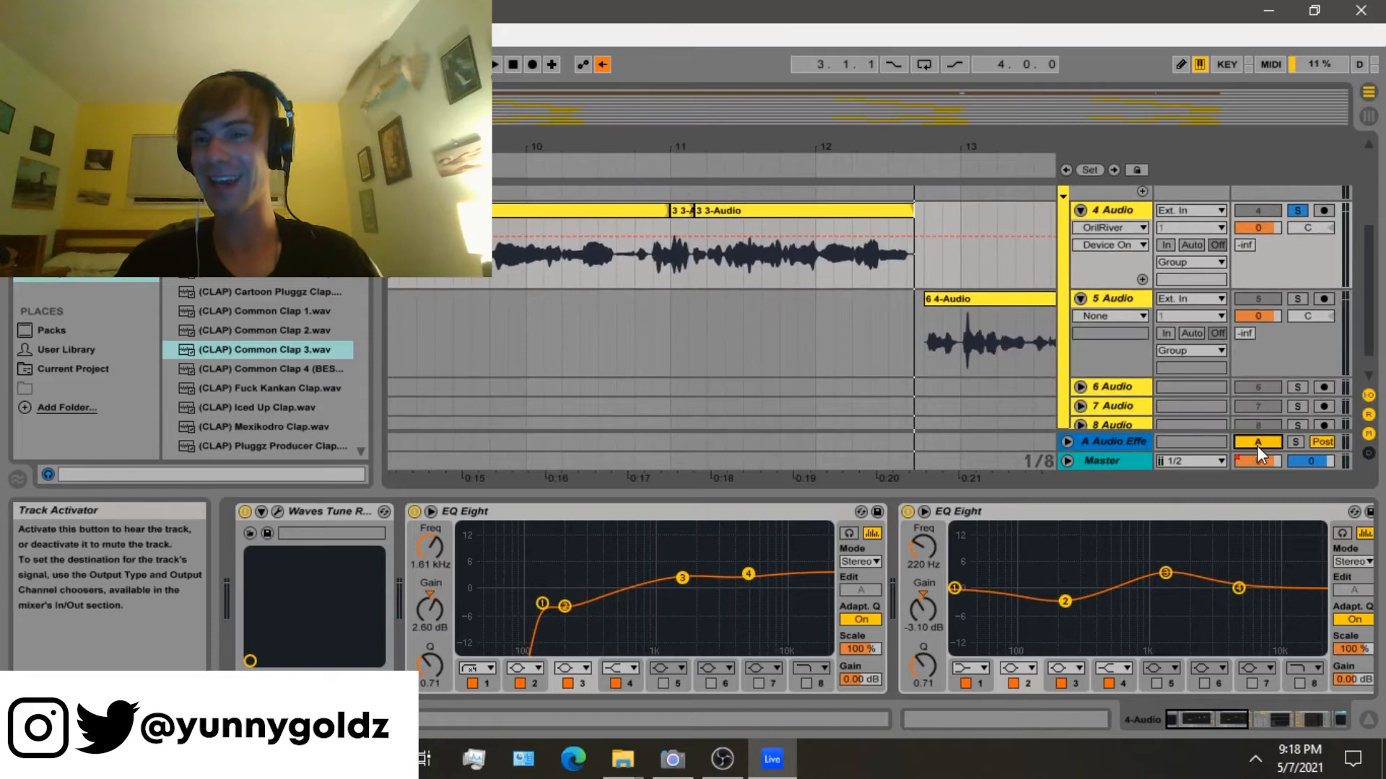
{"action": "left_click", "coordinate": [1140, 445]}
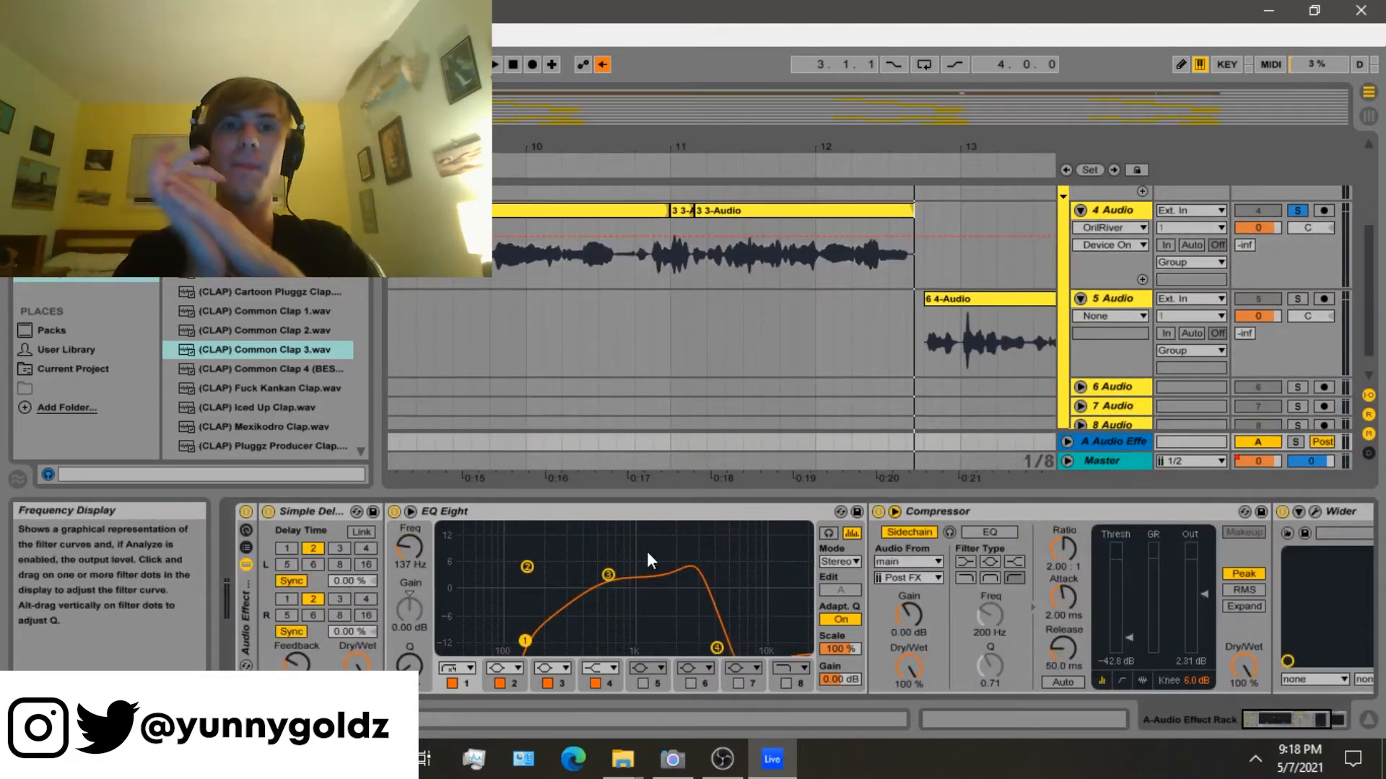
Display the main group's EQ Eight and OrilRiver devices.
{"action": "scroll", "coordinate": [1077, 220], "scroll_direction": "up", "scroll_amount": 3}
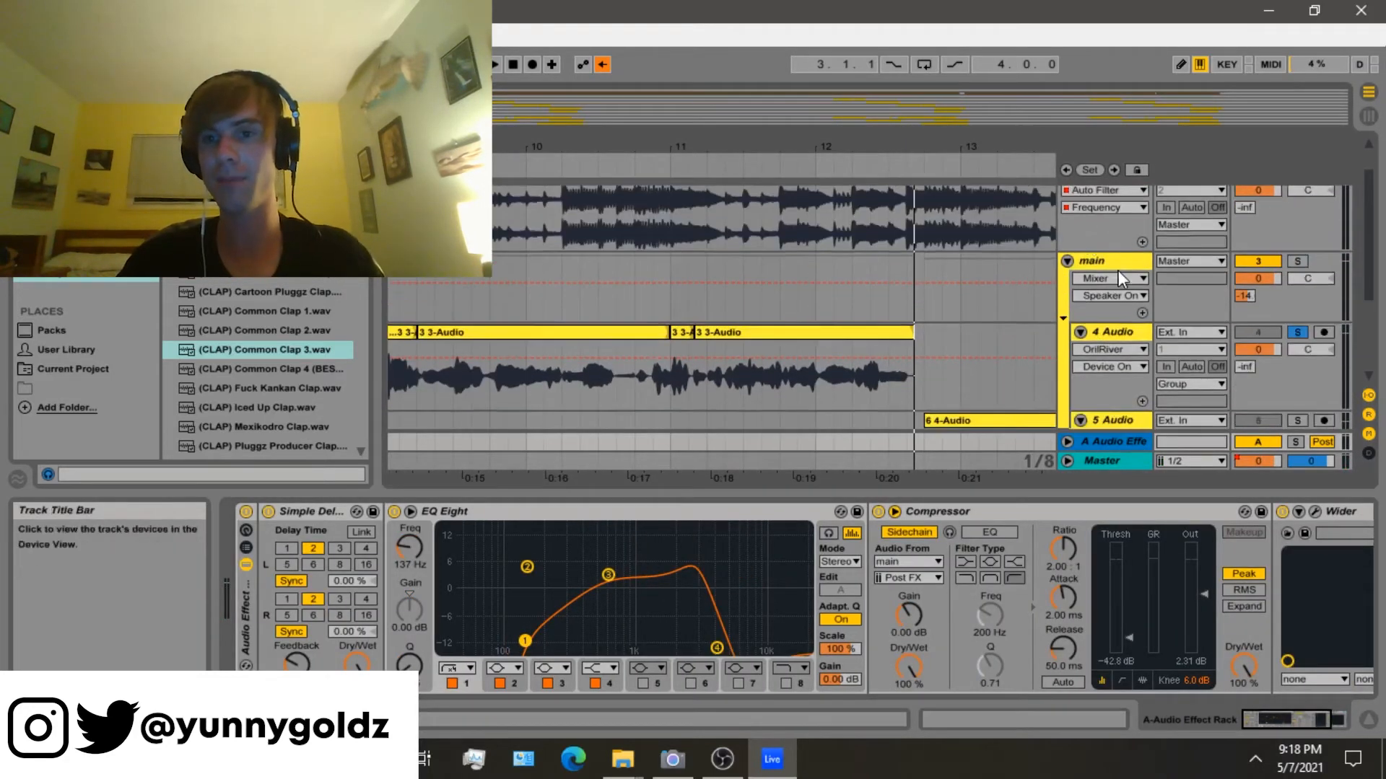
{"action": "left_click", "coordinate": [1119, 271]}
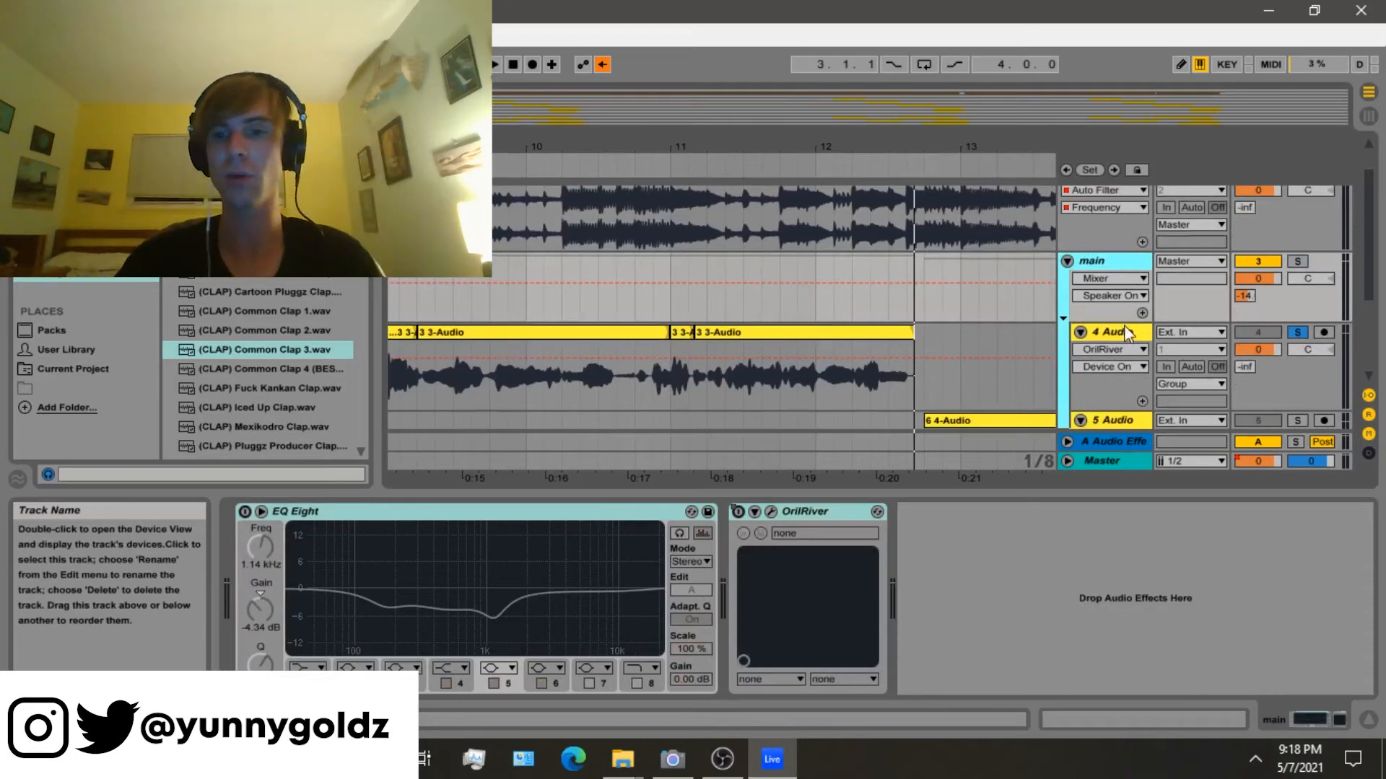
{"action": "left_click", "coordinate": [1061, 360]}
{"action": "left_click", "coordinate": [1066, 300]}
{"action": "scroll", "coordinate": [1012, 308], "scroll_direction": "down", "scroll_amount": 2}
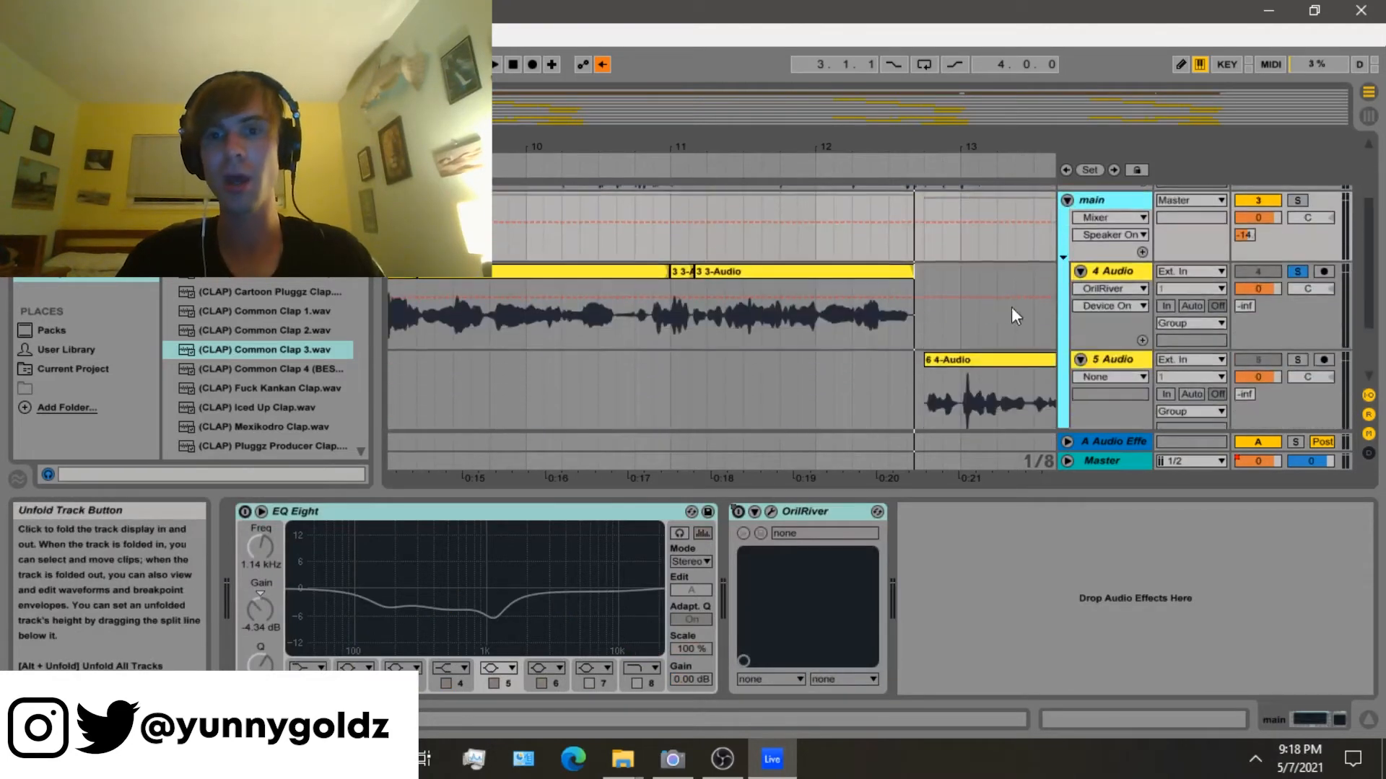
Place the playback start near bar 12 on 4 Audio, and select the whole audio effect rack on return track A.
{"action": "left_click", "coordinate": [852, 336]}
{"action": "scroll", "coordinate": [895, 340], "scroll_direction": "down", "scroll_amount": 2}
{"action": "scroll", "coordinate": [993, 309], "scroll_direction": "down", "scroll_amount": 1}
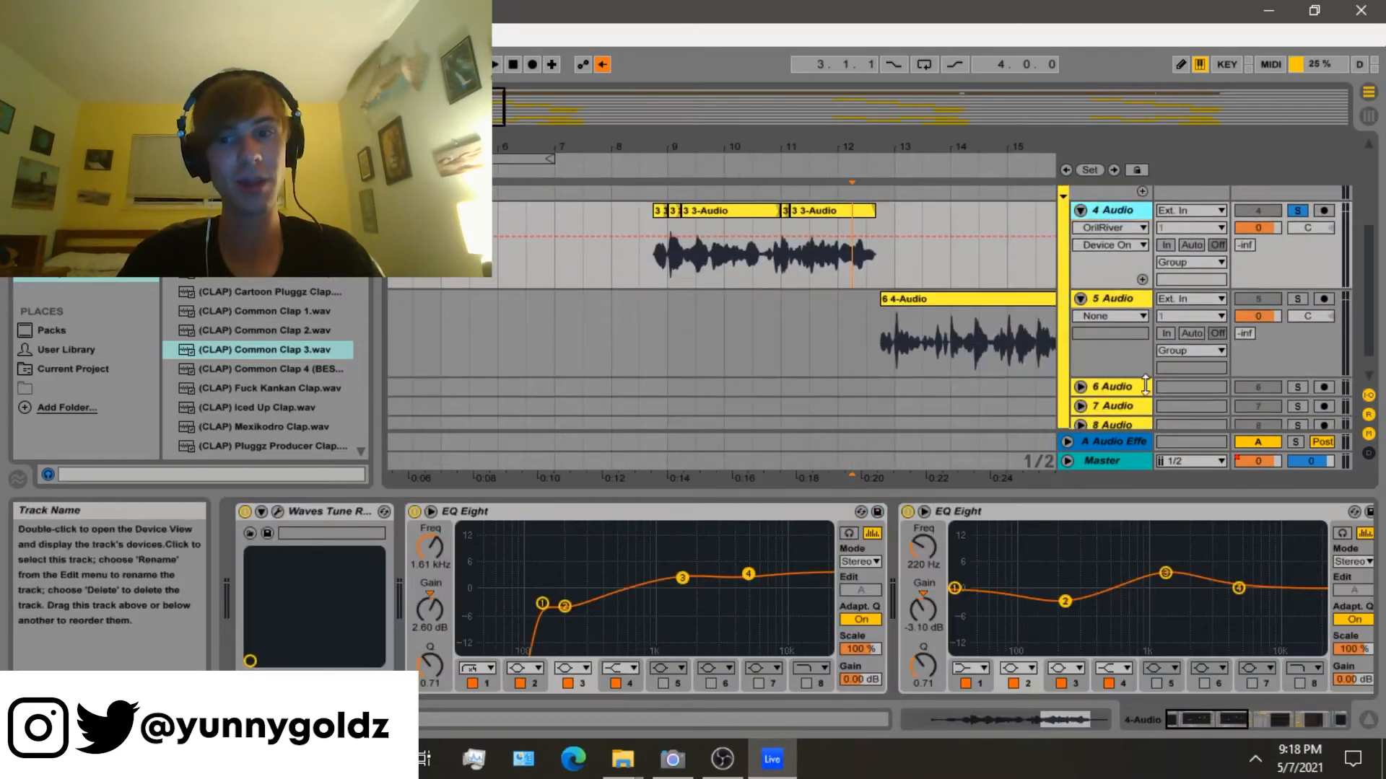
{"action": "left_click", "coordinate": [1105, 443]}
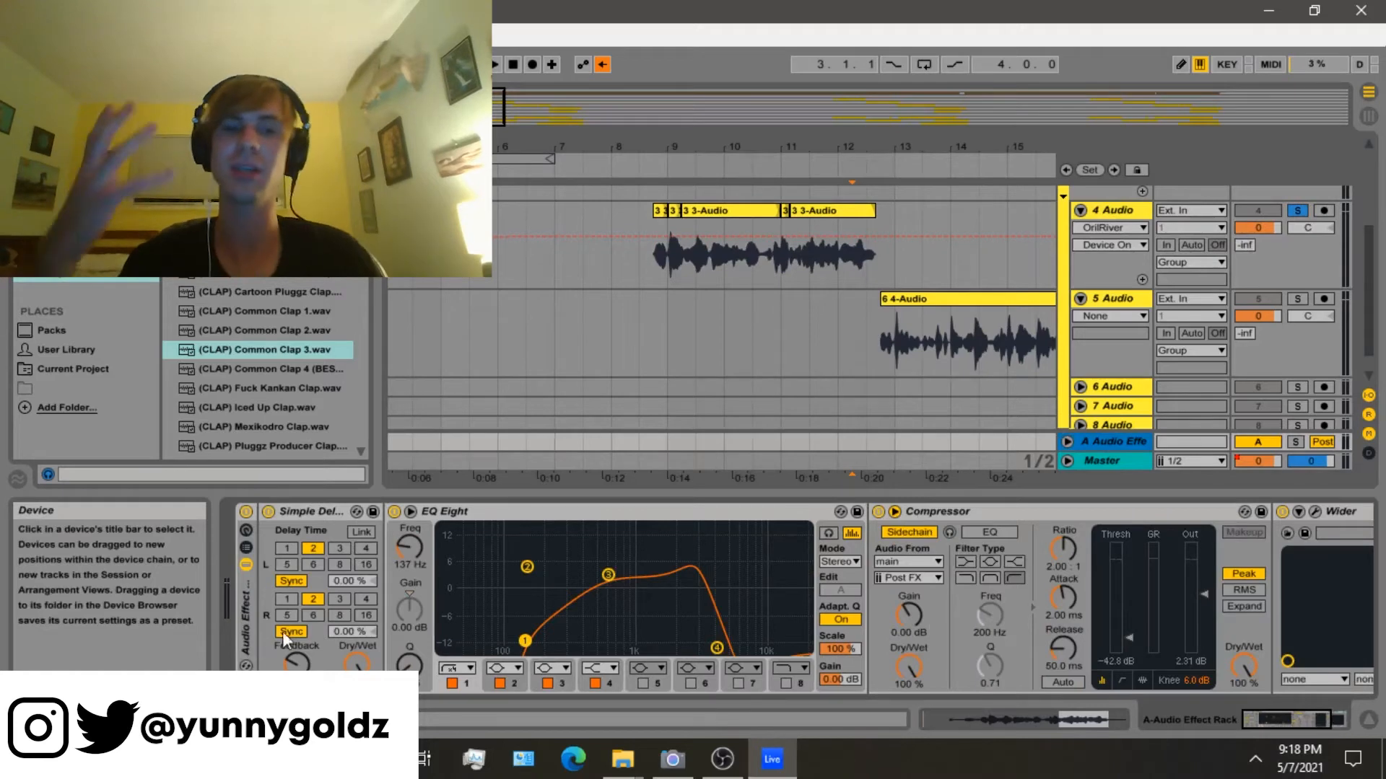
{"action": "left_click", "coordinate": [251, 629]}
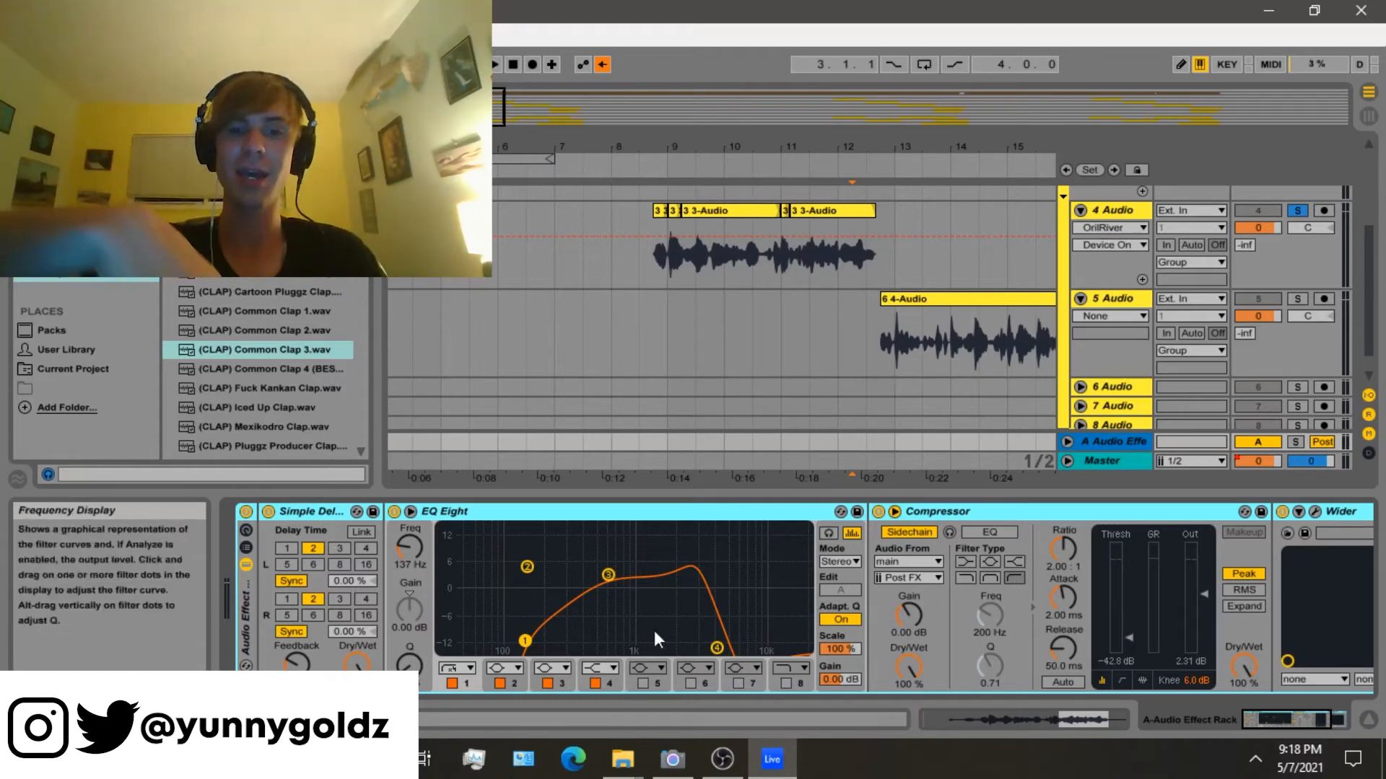
Solo return track A and play its effects alone from near bar 12 with its devices displayed.
{"action": "left_click", "coordinate": [1105, 461]}
{"action": "left_click", "coordinate": [1295, 442]}
{"action": "left_click", "coordinate": [1120, 441]}
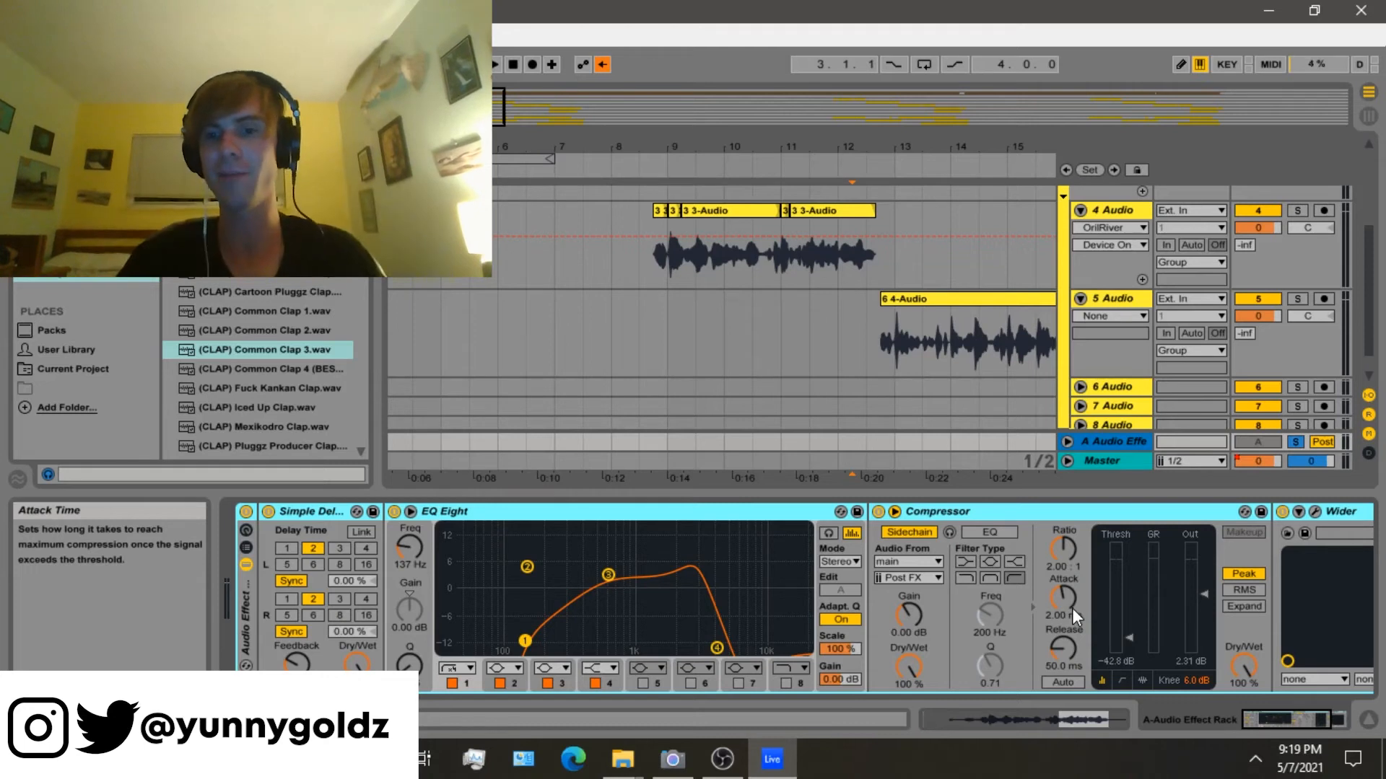
{"action": "key", "text": "space"}
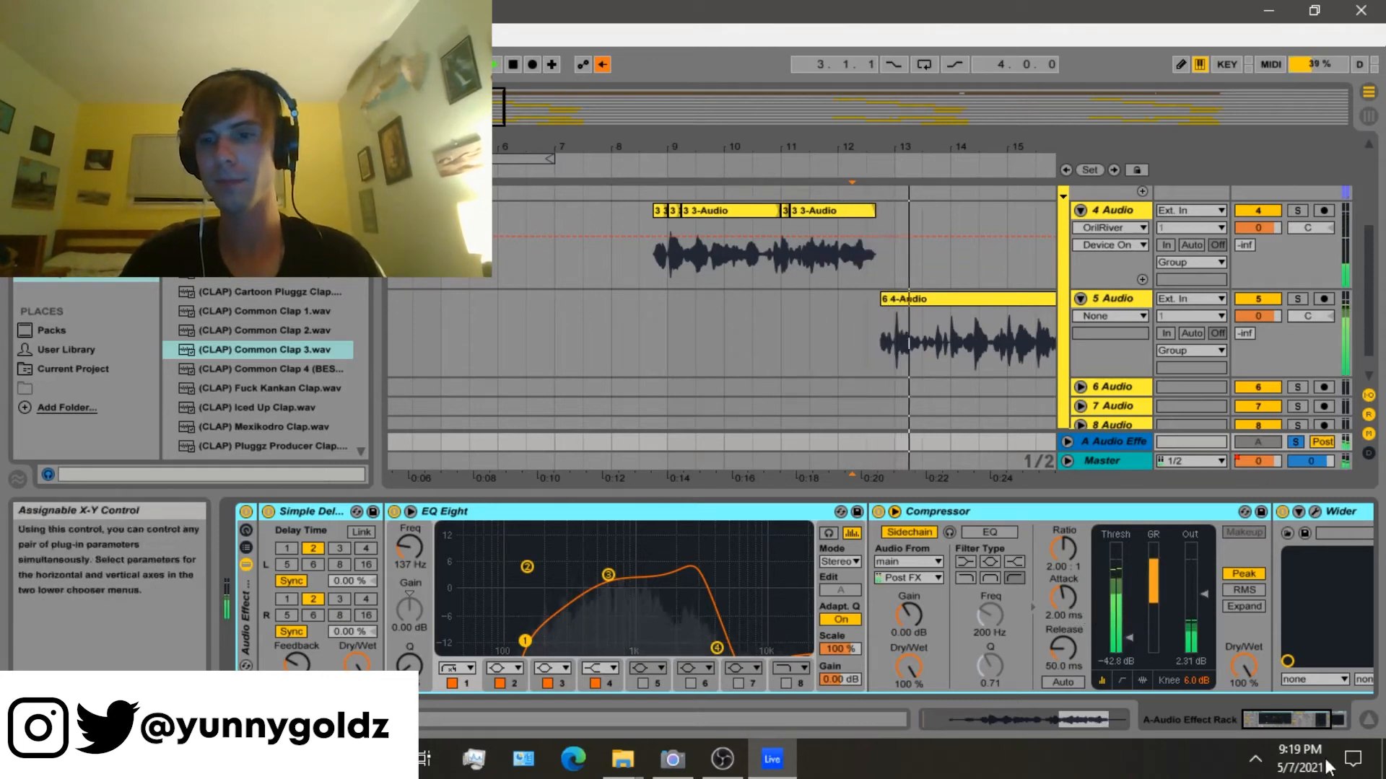
Examine the Wider plug-in's window at the end of return A's rack, and close it.
{"action": "left_click_drag", "start_coordinate": [1290, 716], "coordinate": [1324, 712]}
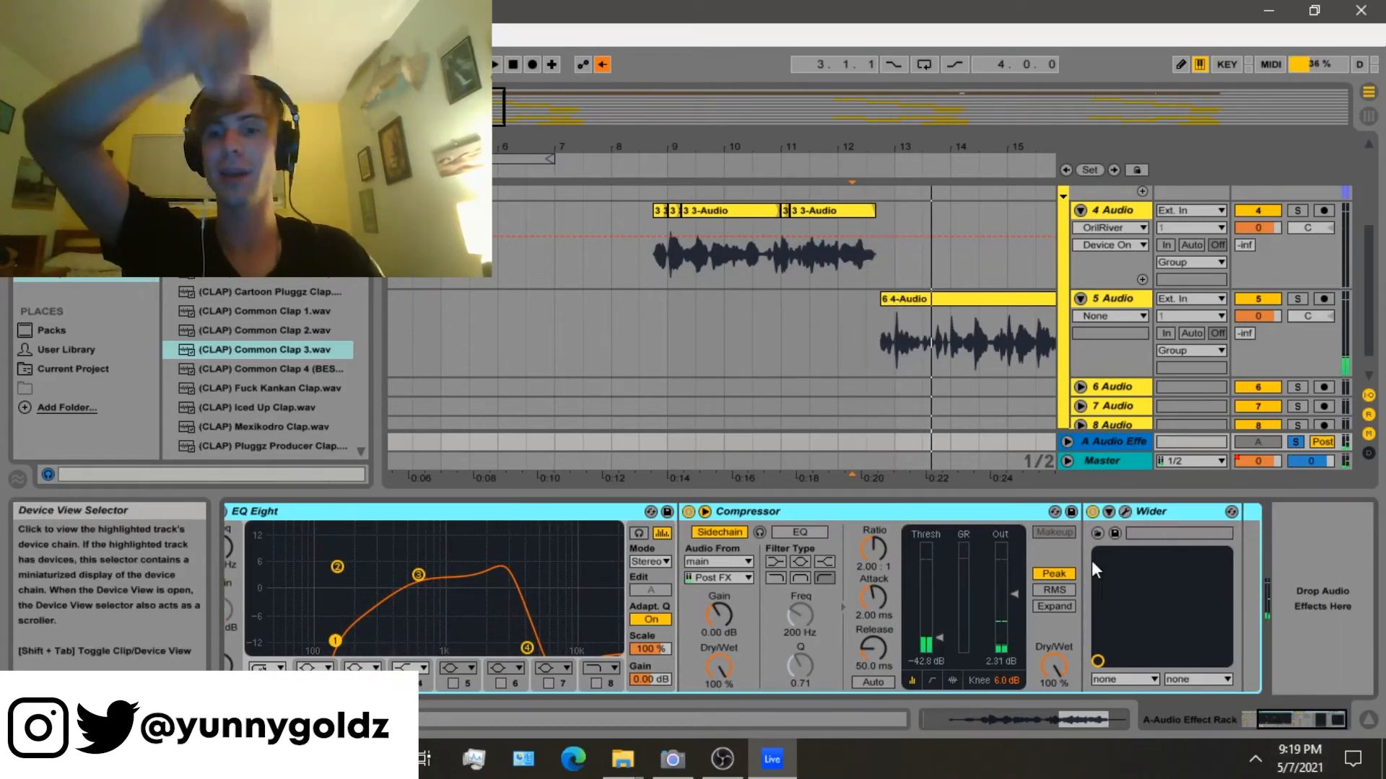
{"action": "left_click", "coordinate": [1125, 511]}
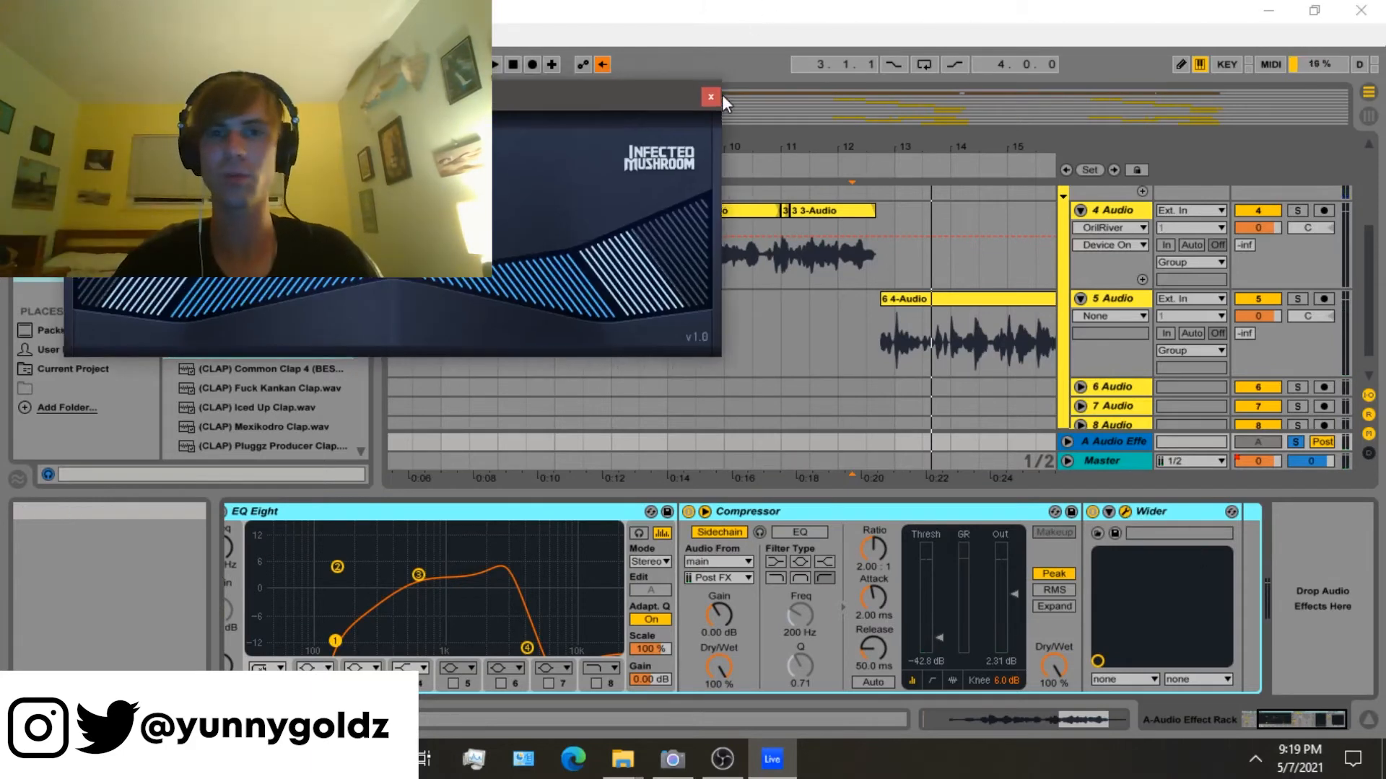
{"action": "left_click", "coordinate": [705, 88]}
{"action": "left_click_drag", "start_coordinate": [1284, 715], "coordinate": [1232, 489]}
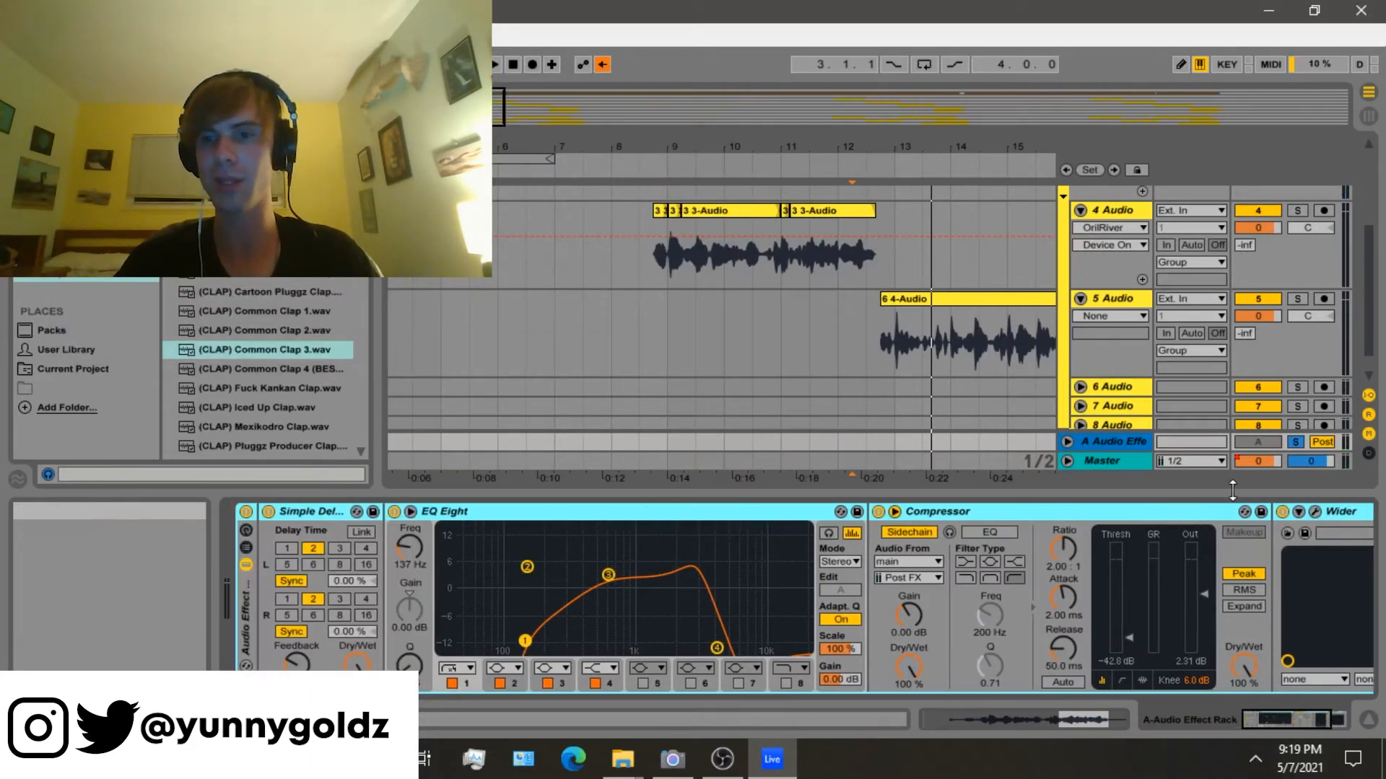
Display the main group's devices, and solo 4 Audio to play its vocal.
{"action": "scroll", "coordinate": [1214, 307], "scroll_direction": "up", "scroll_amount": 2}
{"action": "left_click", "coordinate": [1128, 263]}
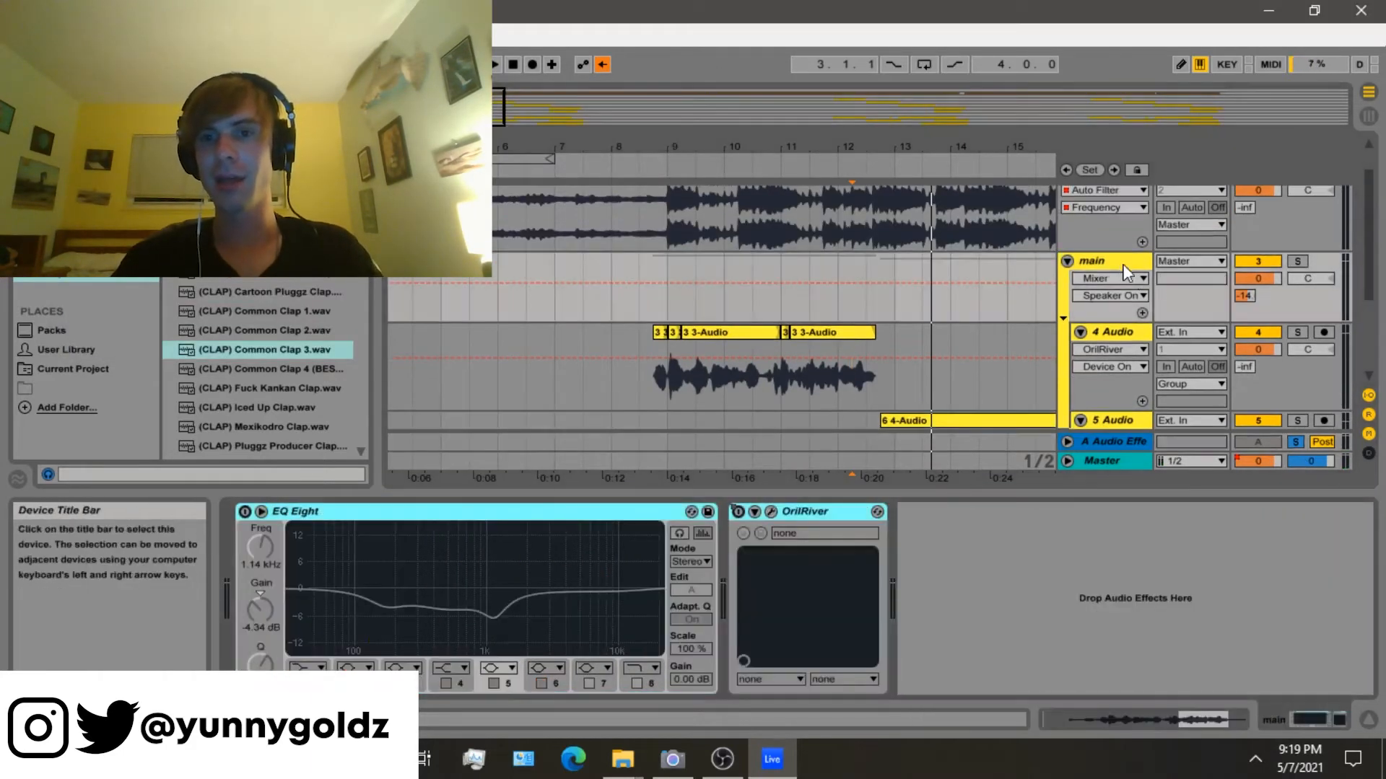
{"action": "left_click", "coordinate": [1297, 332]}
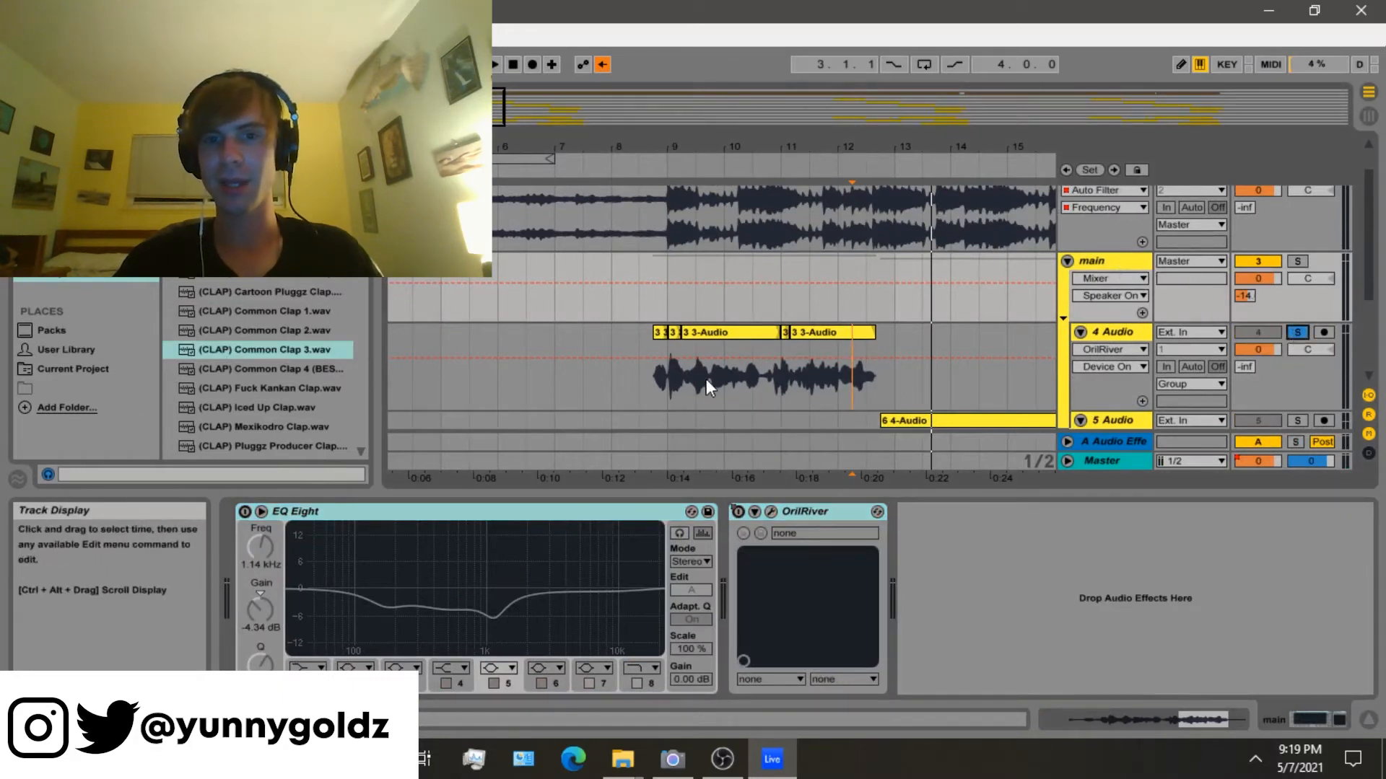
Solo the main group and play it from bar 13 with the group's devices displayed.
{"action": "left_click", "coordinate": [892, 334]}
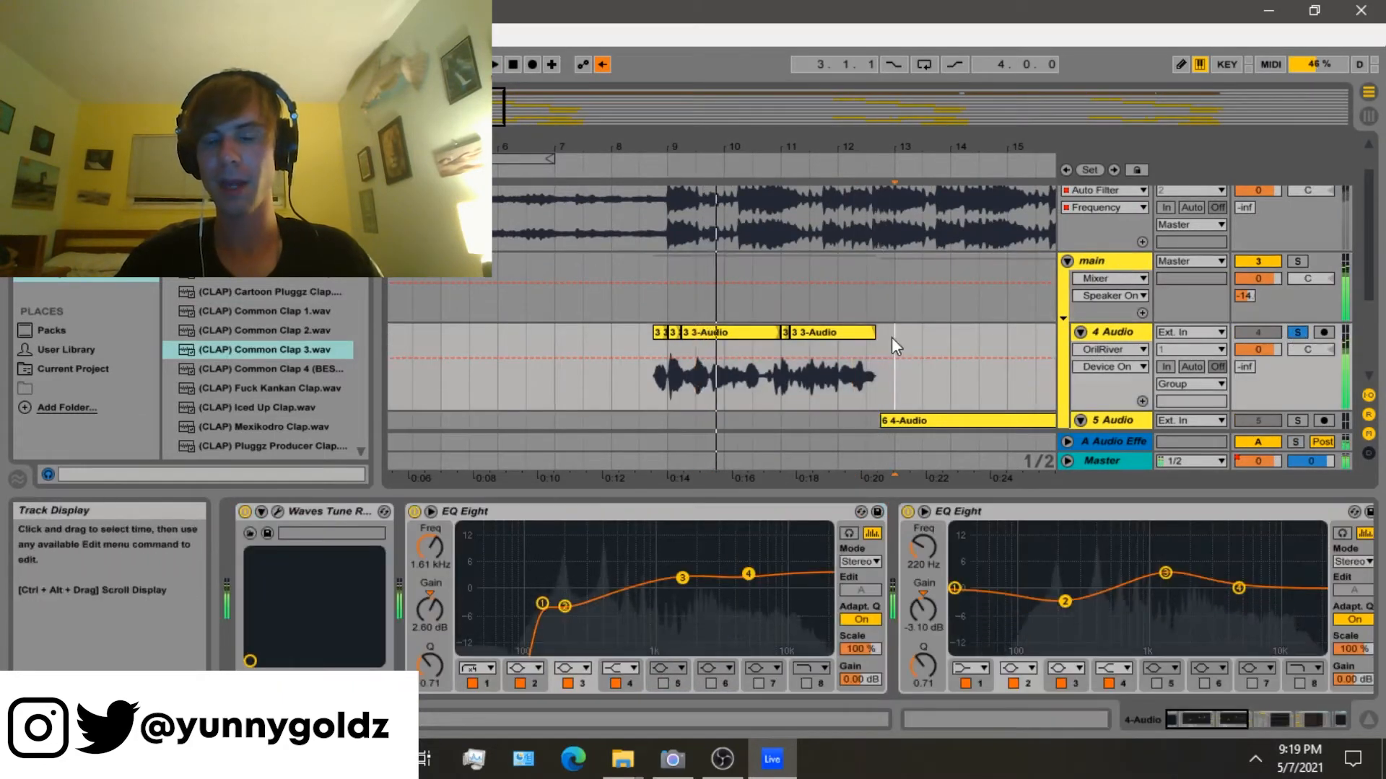
{"action": "left_click", "coordinate": [1296, 262]}
{"action": "key", "text": "space"}
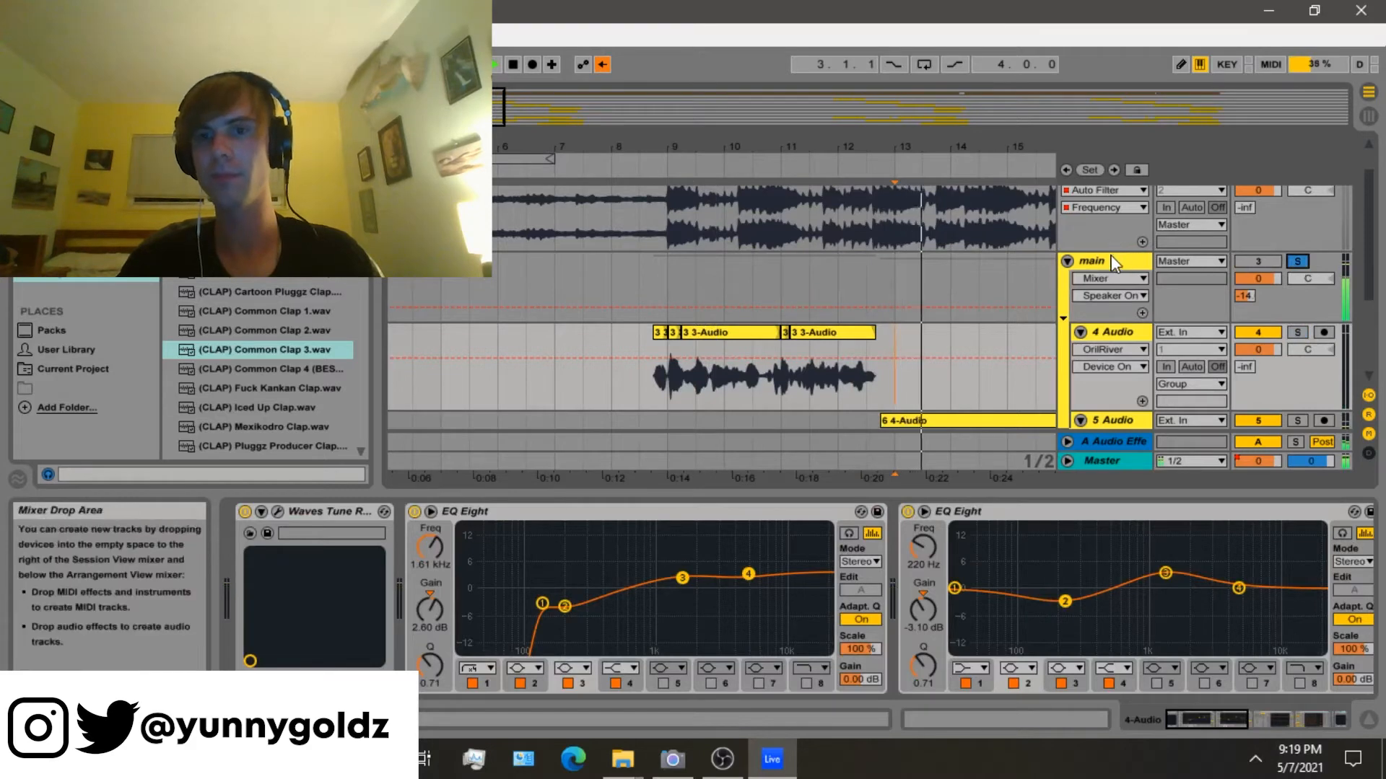
{"action": "left_click", "coordinate": [1112, 261]}
{"action": "left_click", "coordinate": [736, 511]}
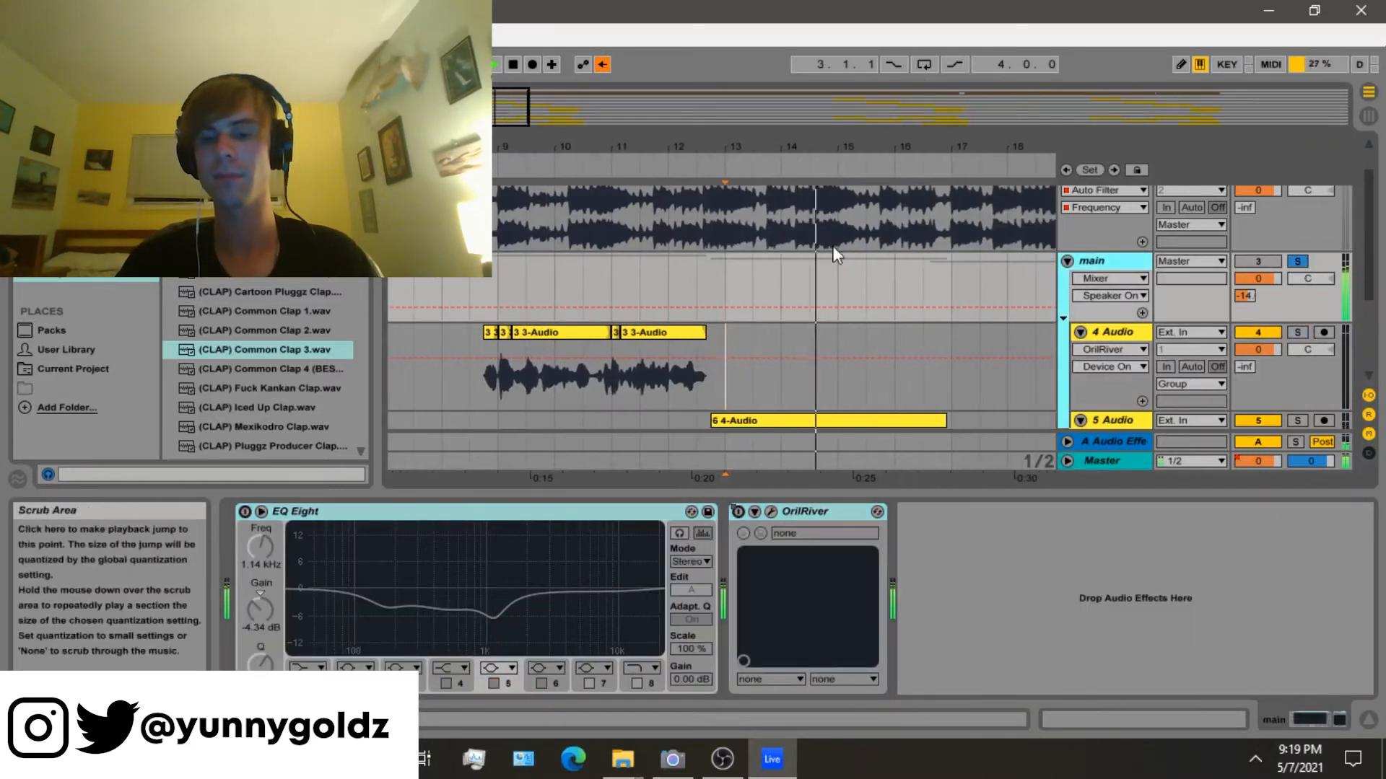
Unfold 6 Audio to show its clip fades, and display its device chain during playback.
{"action": "scroll", "coordinate": [809, 301], "scroll_direction": "down", "scroll_amount": 4}
{"action": "scroll", "coordinate": [1042, 311], "scroll_direction": "down", "scroll_amount": 1}
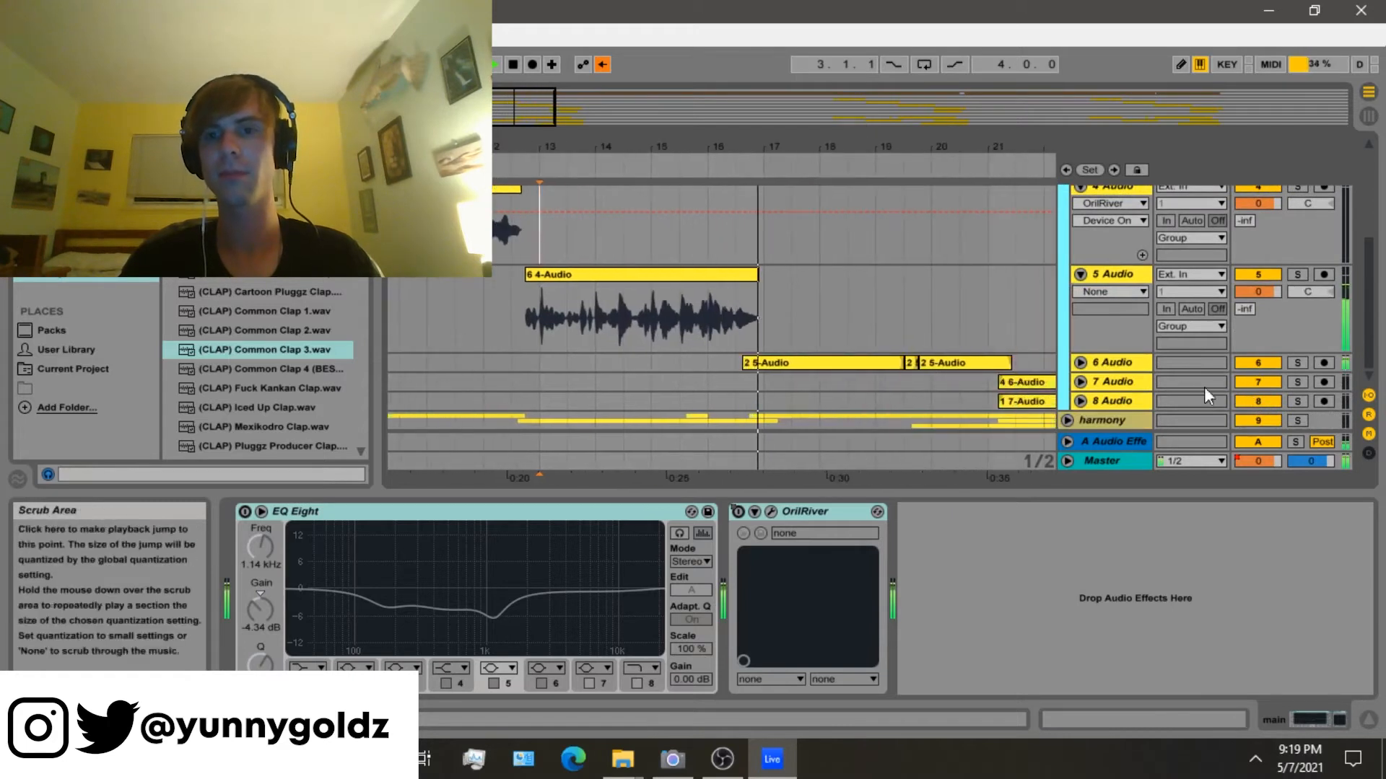
{"action": "left_click", "coordinate": [1080, 363]}
{"action": "left_click", "coordinate": [1140, 370]}
{"action": "left_click", "coordinate": [1129, 368]}
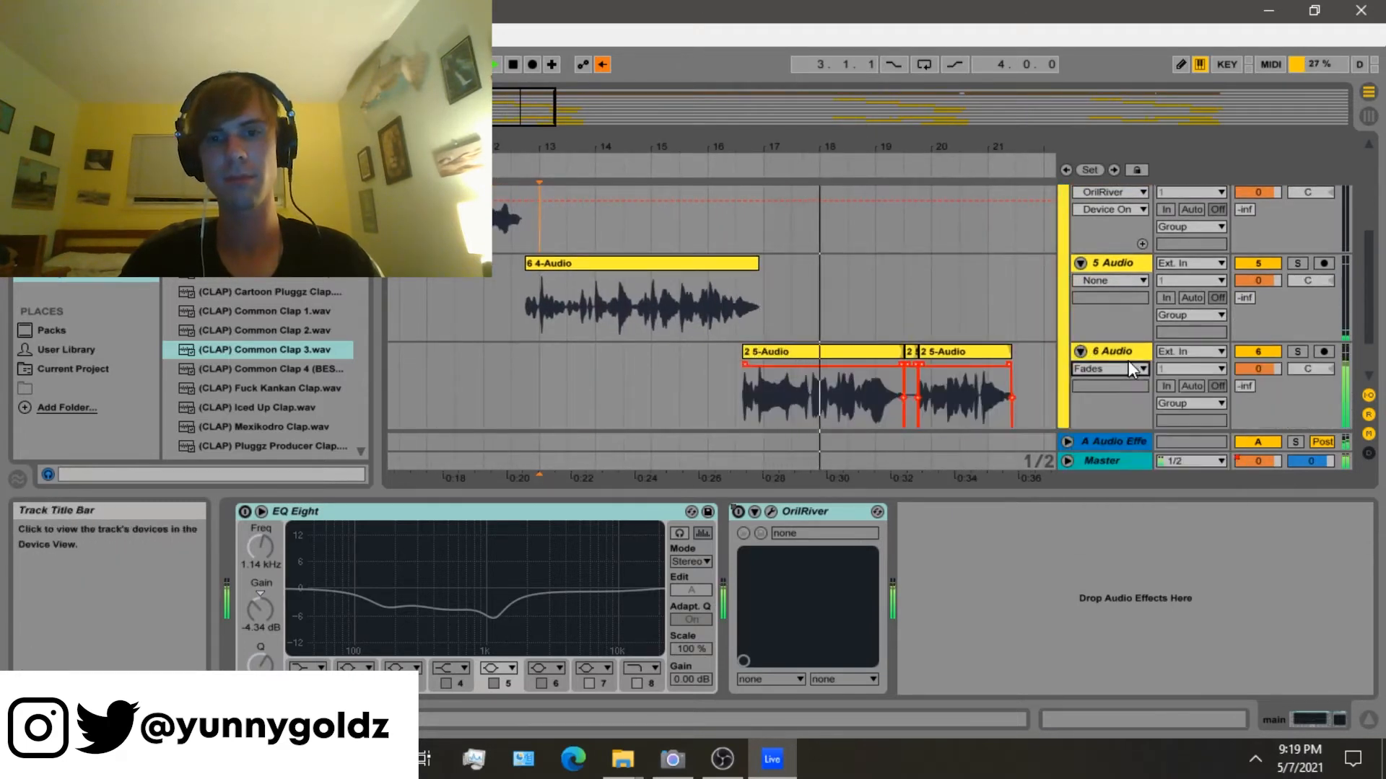
{"action": "left_click", "coordinate": [1109, 349]}
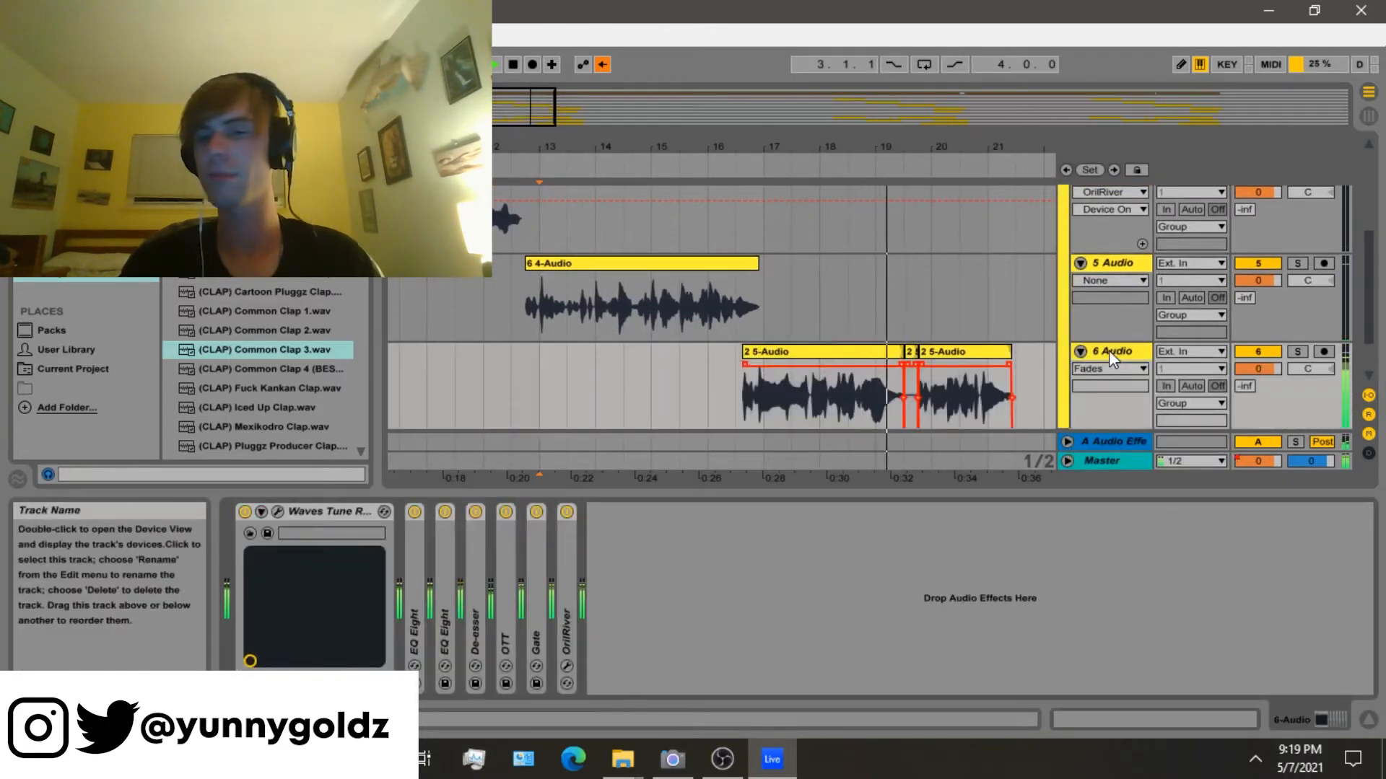
Follow the playback through the end of 6 Audio to the clips on 7 Audio and 8 Audio.
{"action": "scroll", "coordinate": [1109, 349], "scroll_direction": "up", "scroll_amount": 1}
{"action": "scroll", "coordinate": [1108, 350], "scroll_direction": "up", "scroll_amount": 1}
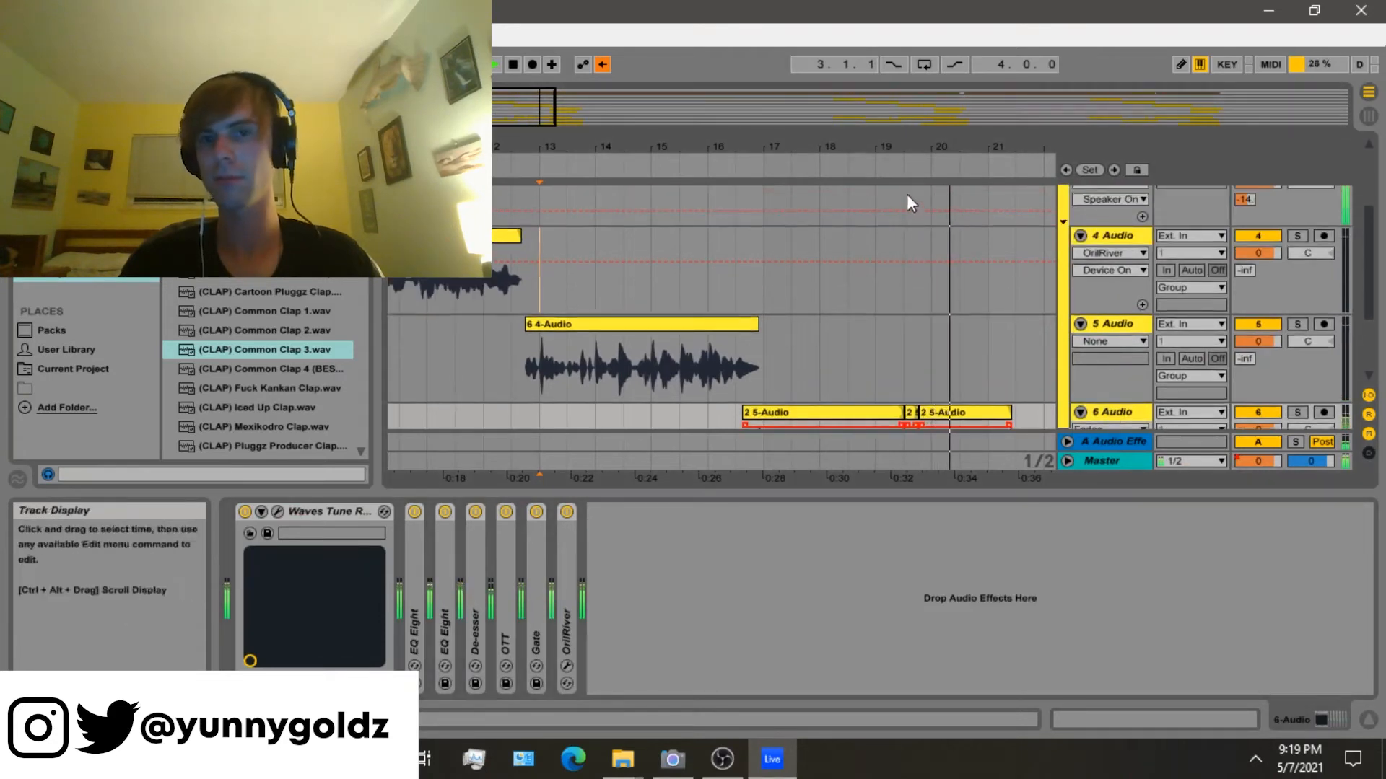
{"action": "left_click_drag", "start_coordinate": [881, 148], "coordinate": [665, 148]}
{"action": "scroll", "coordinate": [751, 354], "scroll_direction": "down", "scroll_amount": 3}
{"action": "scroll", "coordinate": [817, 342], "scroll_direction": "down", "scroll_amount": 2}
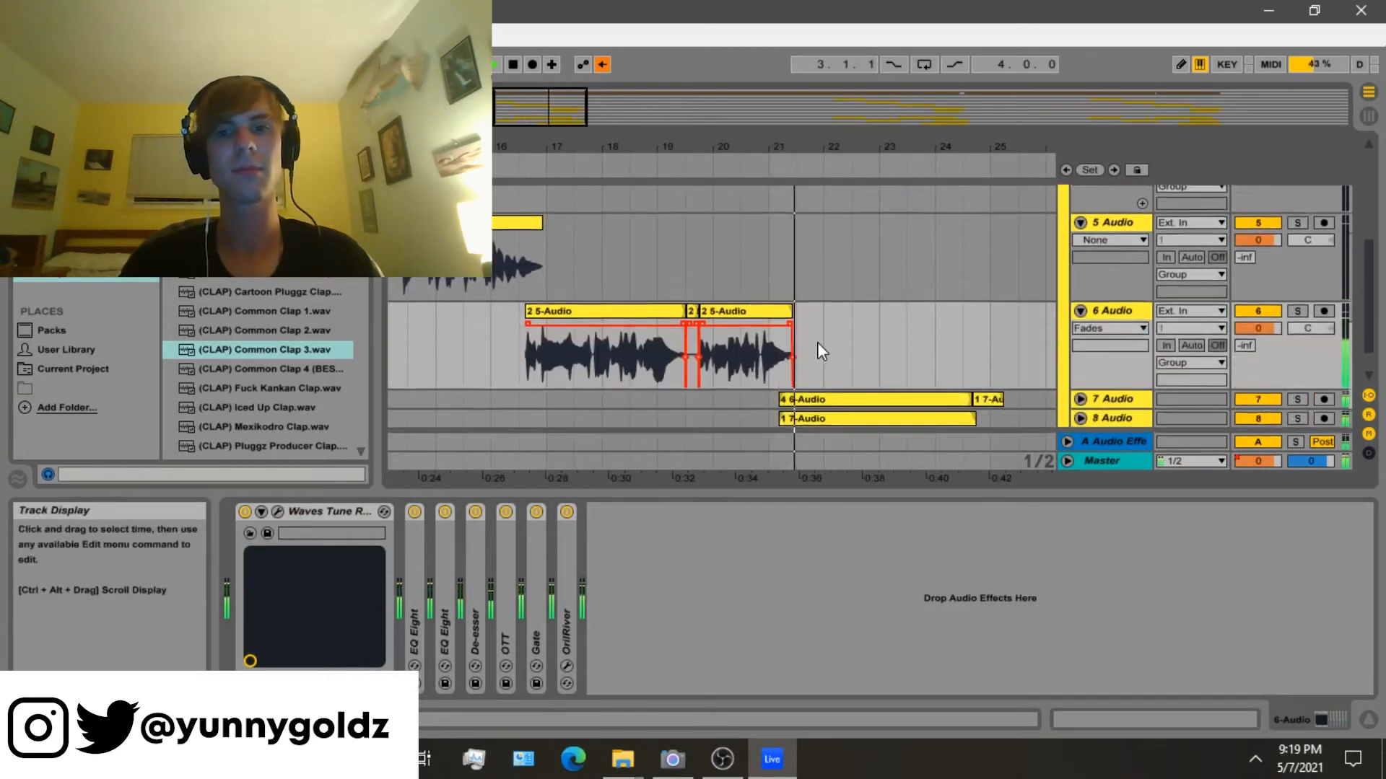
{"action": "left_click", "coordinate": [1080, 383]}
Display return A's effect rack, fold the main group and return to the arrangement around bars 10 to 19.
{"action": "scroll", "coordinate": [1098, 380], "scroll_direction": "up", "scroll_amount": 1}
{"action": "scroll", "coordinate": [1107, 379], "scroll_direction": "up", "scroll_amount": 3}
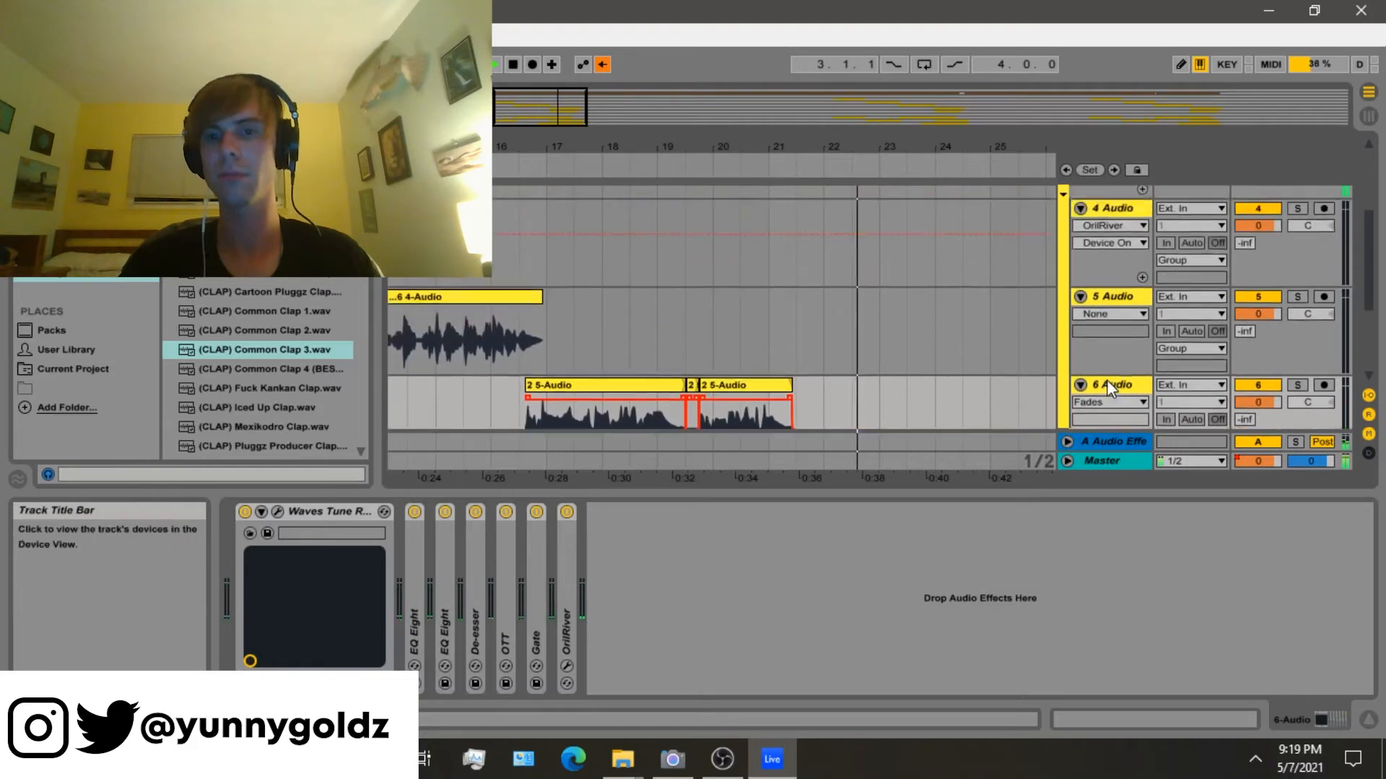
{"action": "left_click", "coordinate": [1093, 443]}
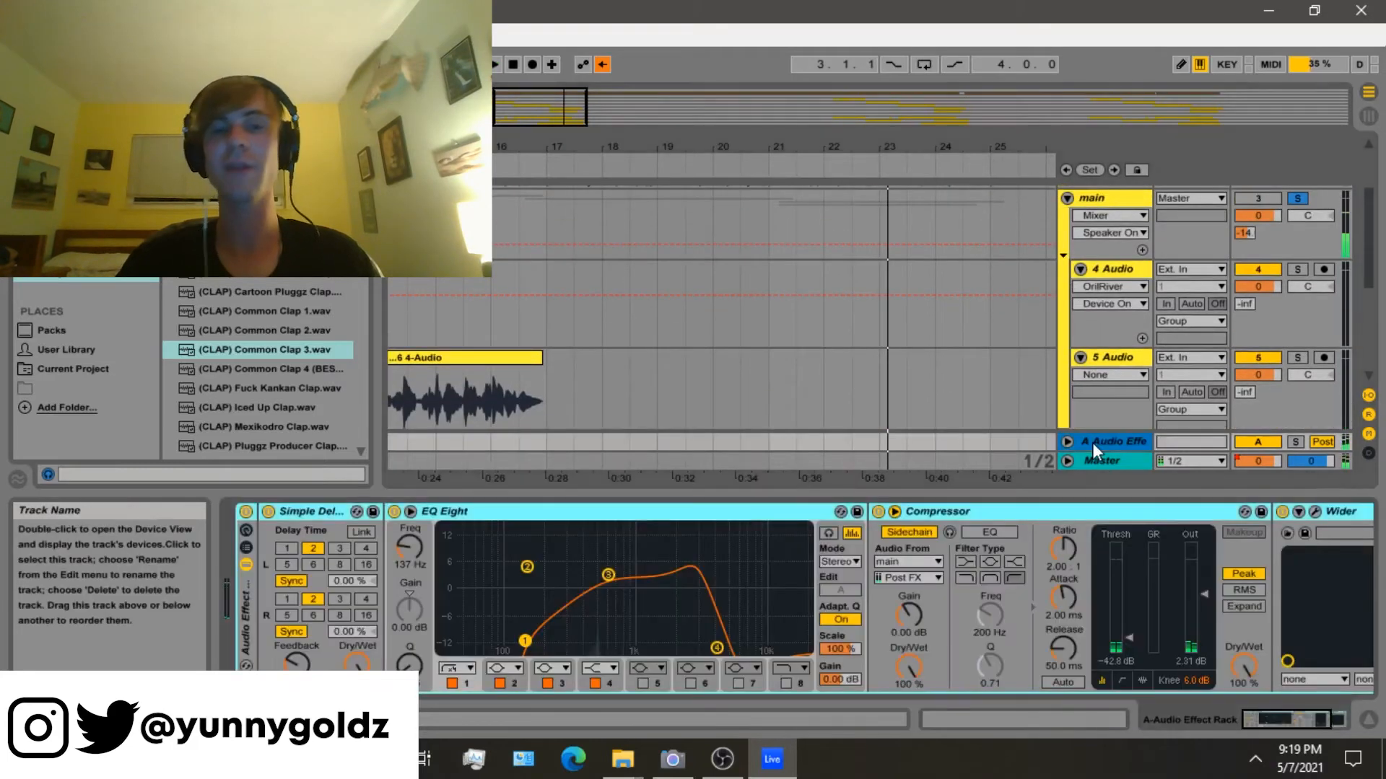
{"action": "left_click", "coordinate": [1067, 199]}
{"action": "left_click_drag", "start_coordinate": [753, 151], "coordinate": [1115, 154]}
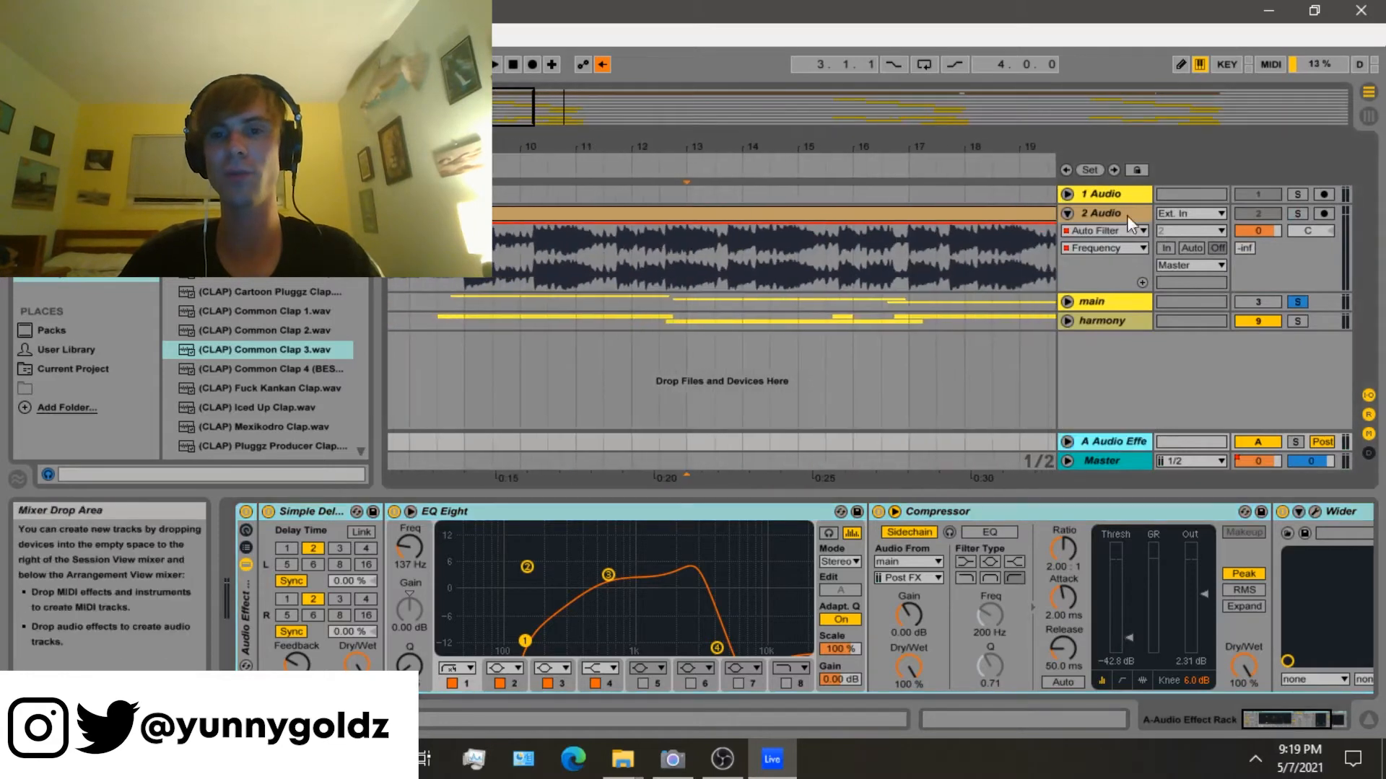
Display the main group's devices, unfold its tracks and turn on its EQ Eight.
{"action": "left_click", "coordinate": [1103, 298]}
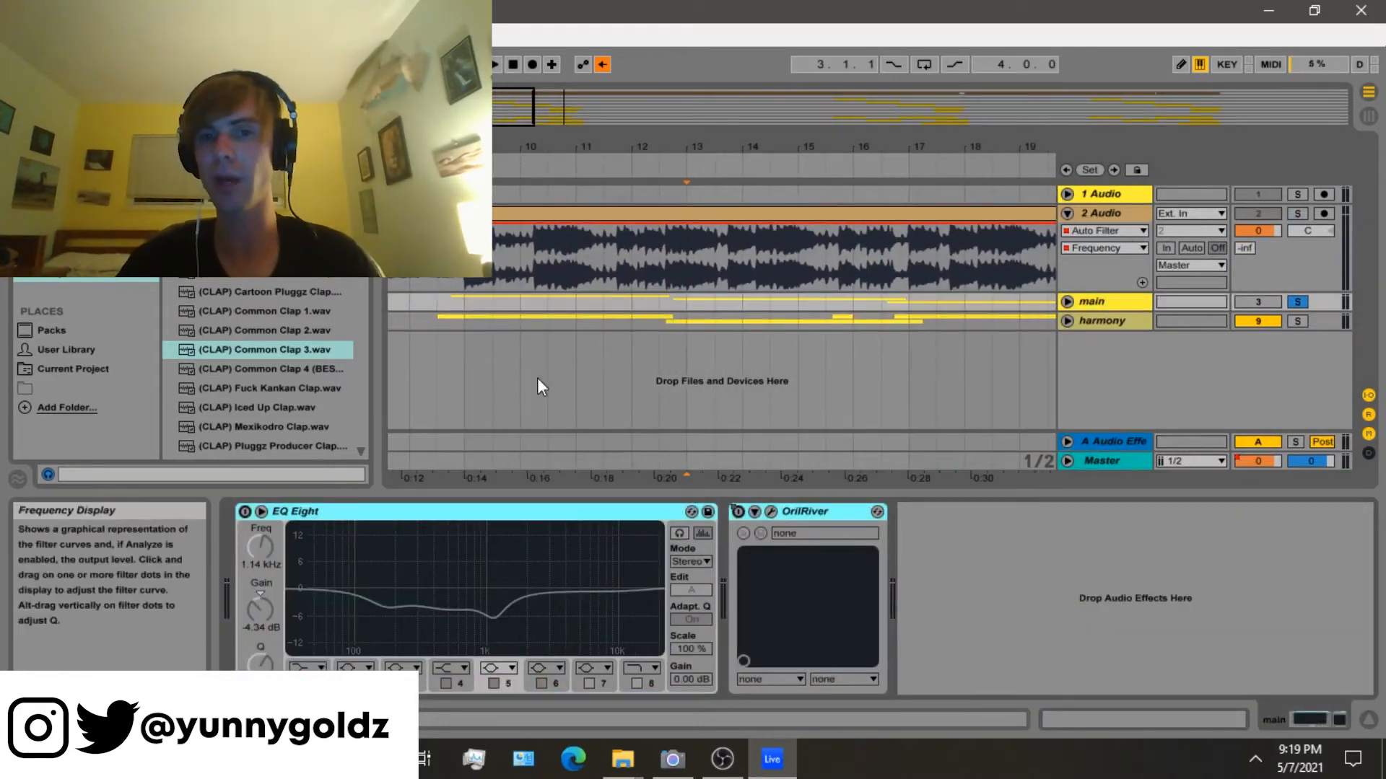
{"action": "left_click", "coordinate": [1068, 300]}
{"action": "scroll", "coordinate": [495, 368], "scroll_direction": "down", "scroll_amount": 6}
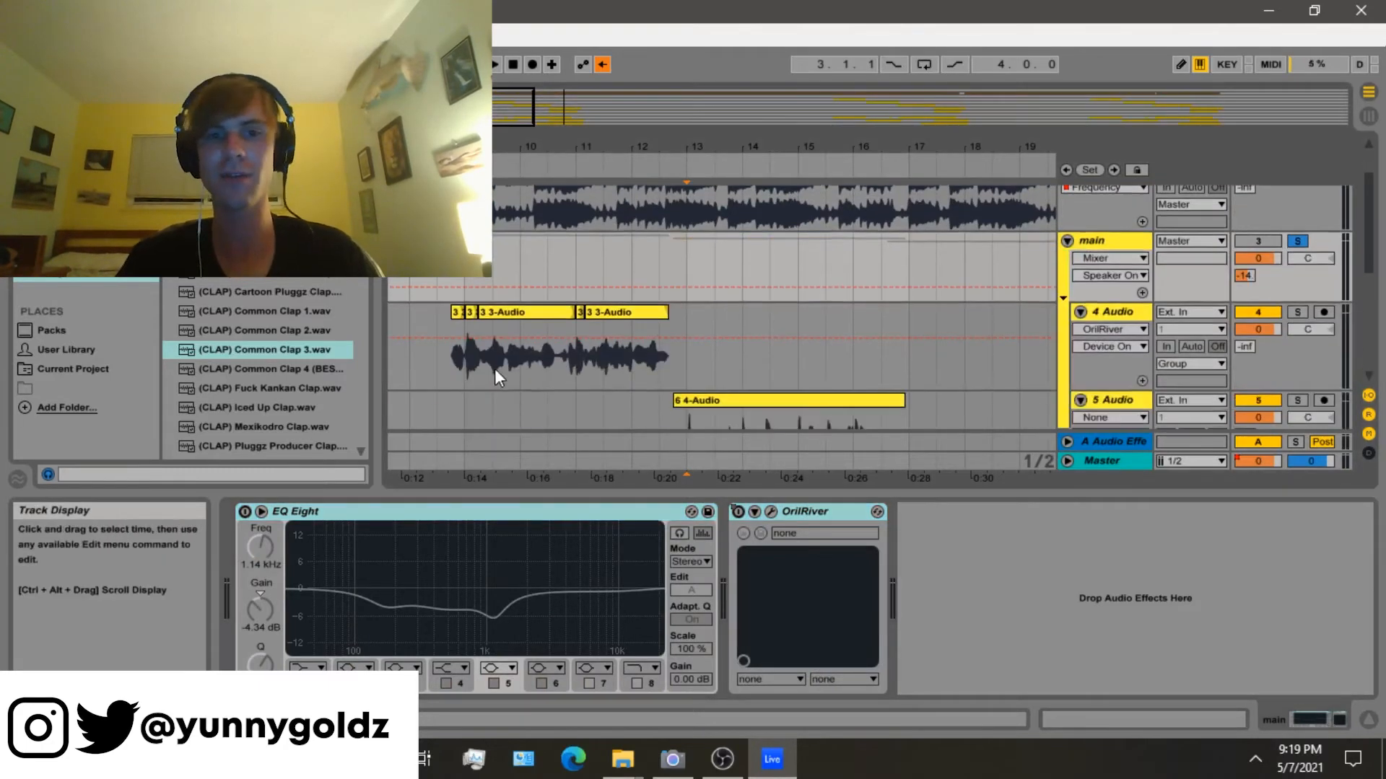
{"action": "scroll", "coordinate": [1095, 219], "scroll_direction": "up", "scroll_amount": 2}
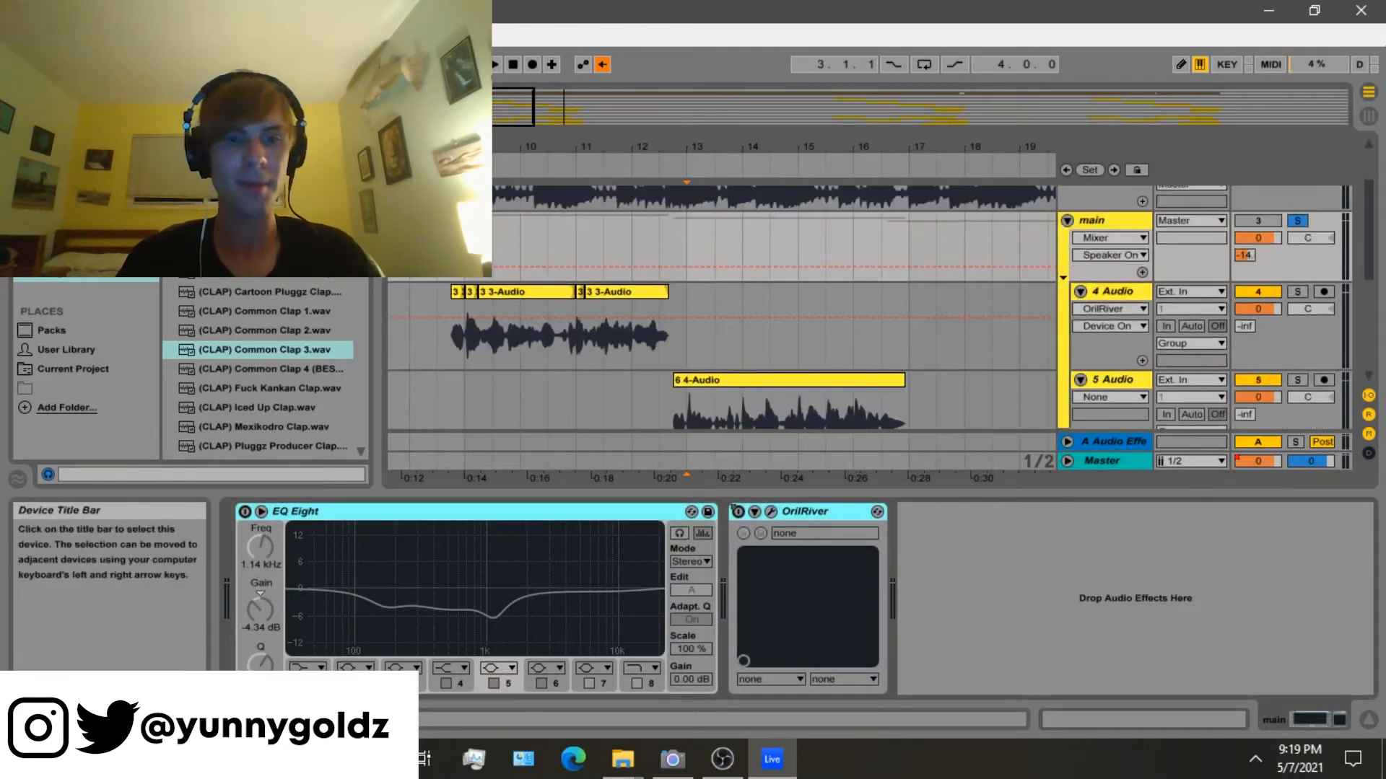
{"action": "left_click", "coordinate": [243, 510]}
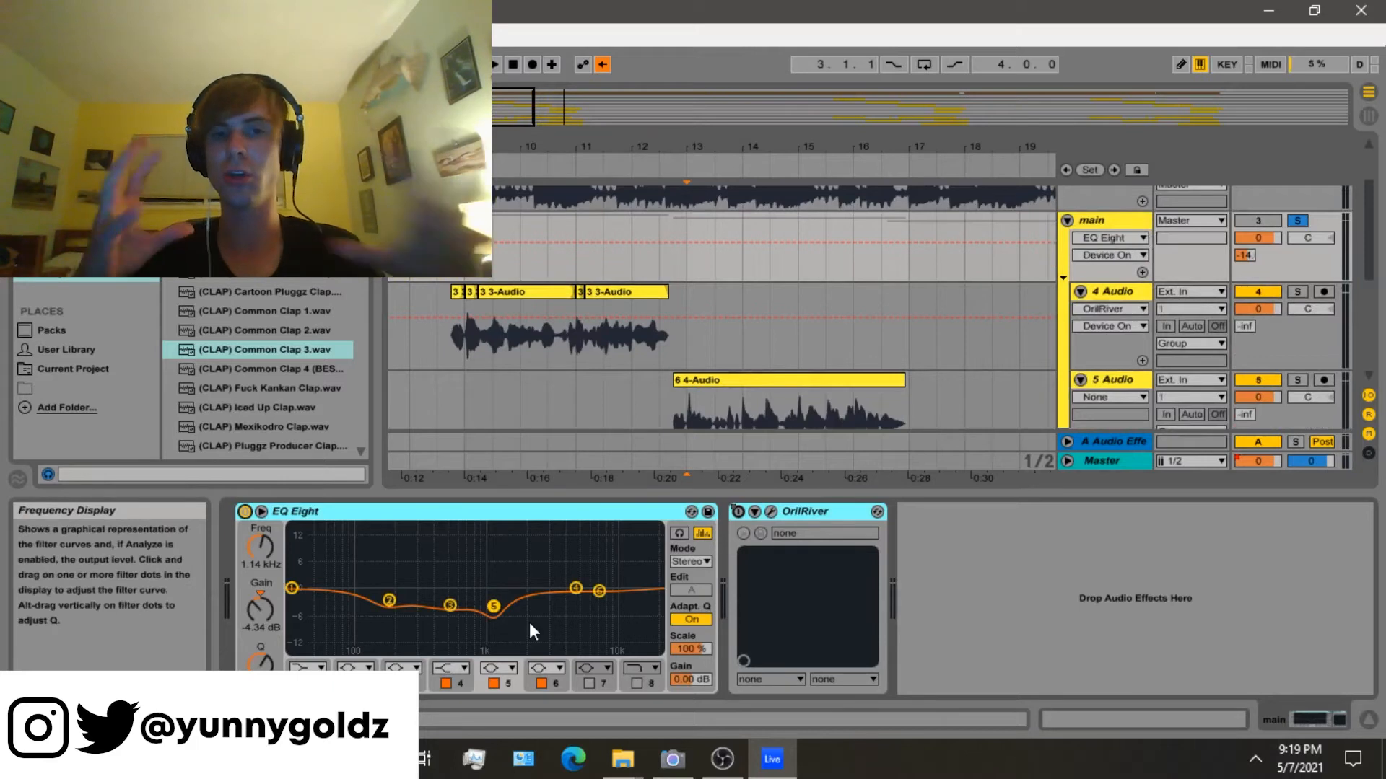
{"action": "mouse_move", "coordinate": [555, 634]}
{"action": "left_mouse_down"}
{"action": "mouse_move", "coordinate": [344, 547]}
{"action": "mouse_move", "coordinate": [513, 625]}
{"action": "left_mouse_up"}
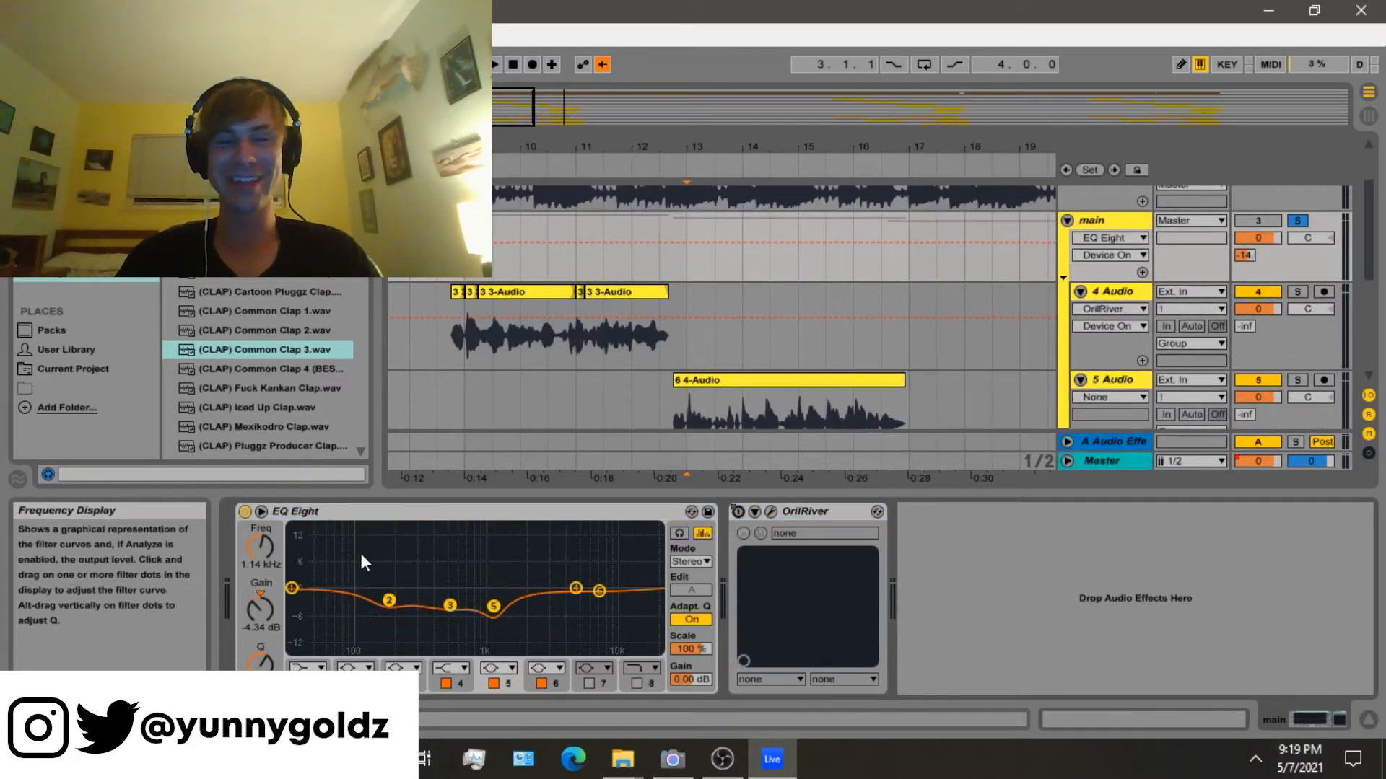
{"action": "left_click_drag", "start_coordinate": [354, 551], "coordinate": [507, 648]}
Reactivate the main group and play it from near the start of the 4 Audio clips.
{"action": "key", "text": "space"}
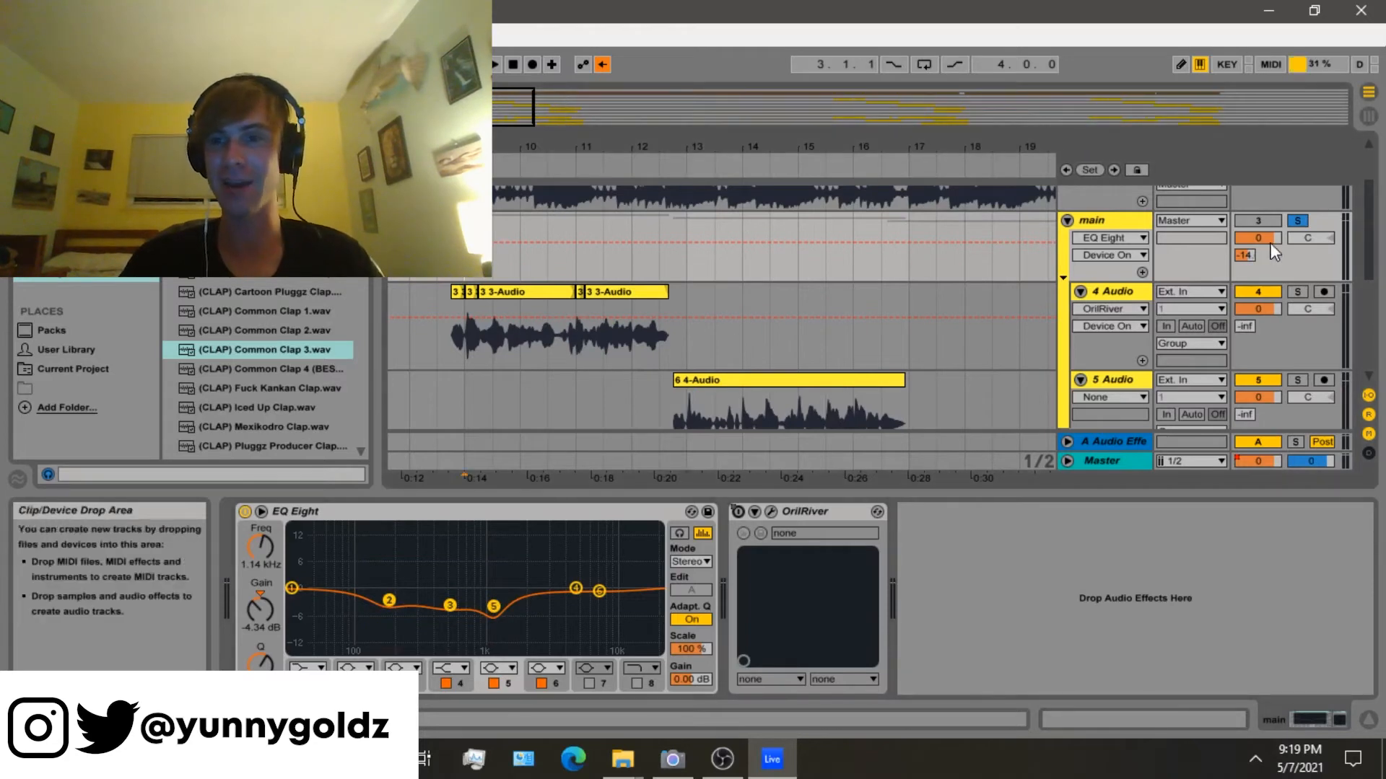
{"action": "left_click", "coordinate": [1259, 217]}
{"action": "left_click", "coordinate": [1131, 218]}
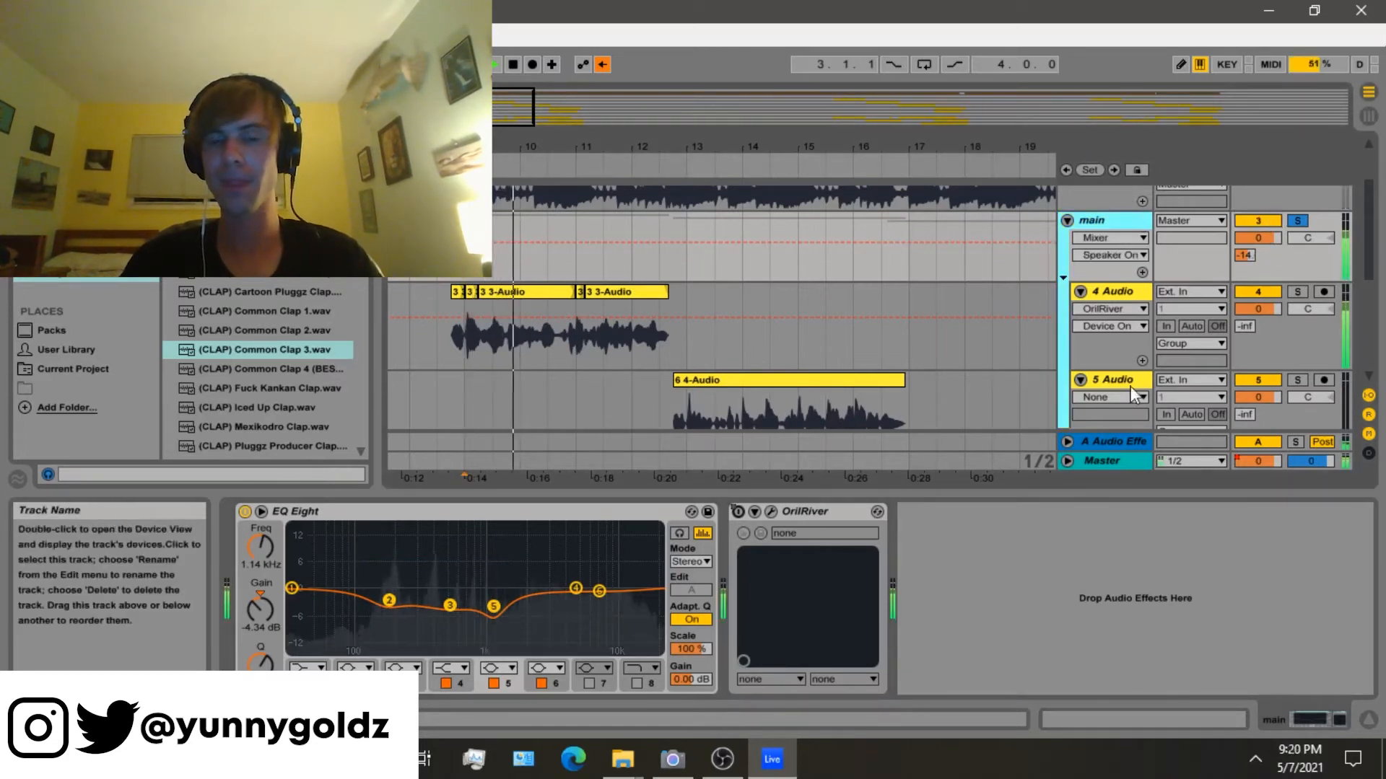
{"action": "key", "text": "space"}
Solo 2 Audio alongside the main group and play both, returning to the main group's EQ Eight.
{"action": "left_click", "coordinate": [1115, 291]}
{"action": "scroll", "coordinate": [1198, 238], "scroll_direction": "up", "scroll_amount": 2}
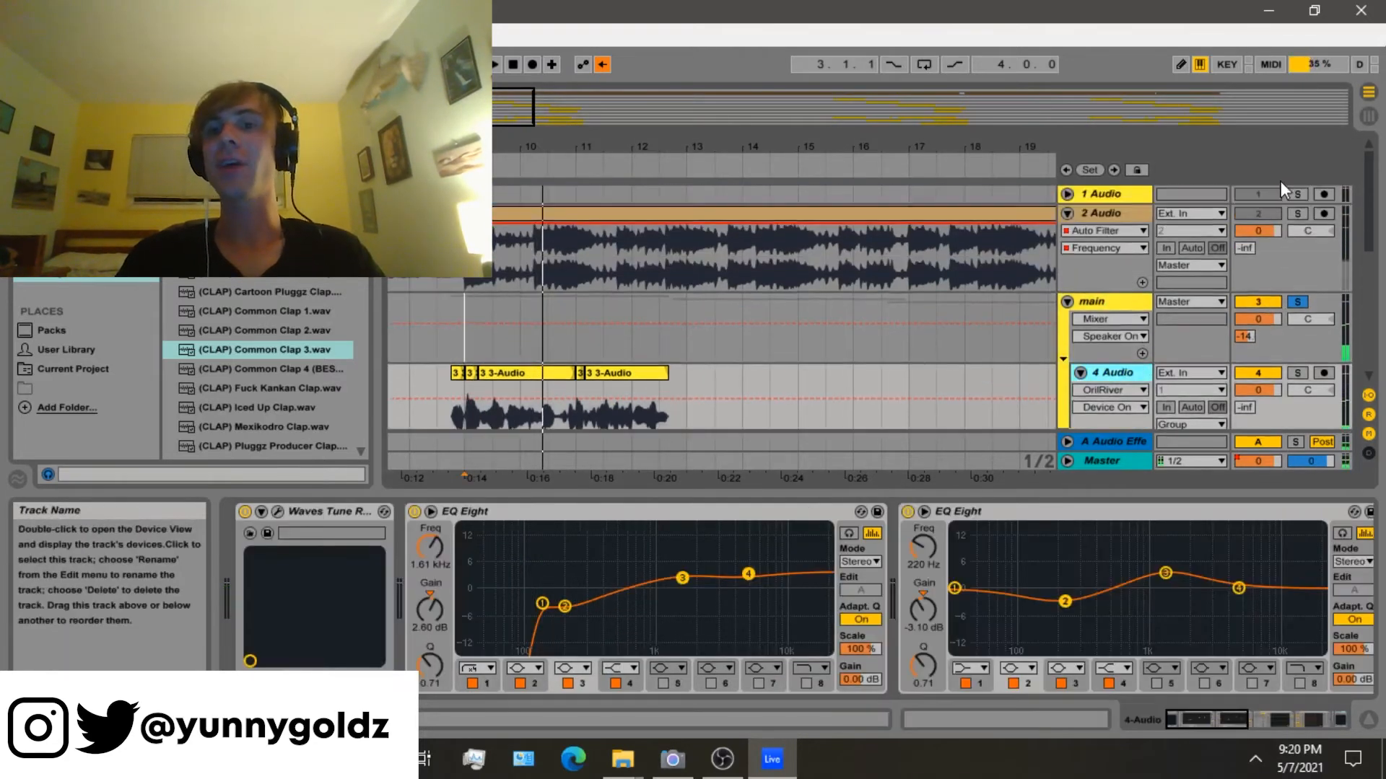
{"action": "left_click", "coordinate": [1295, 213]}
{"action": "key", "text": "space"}
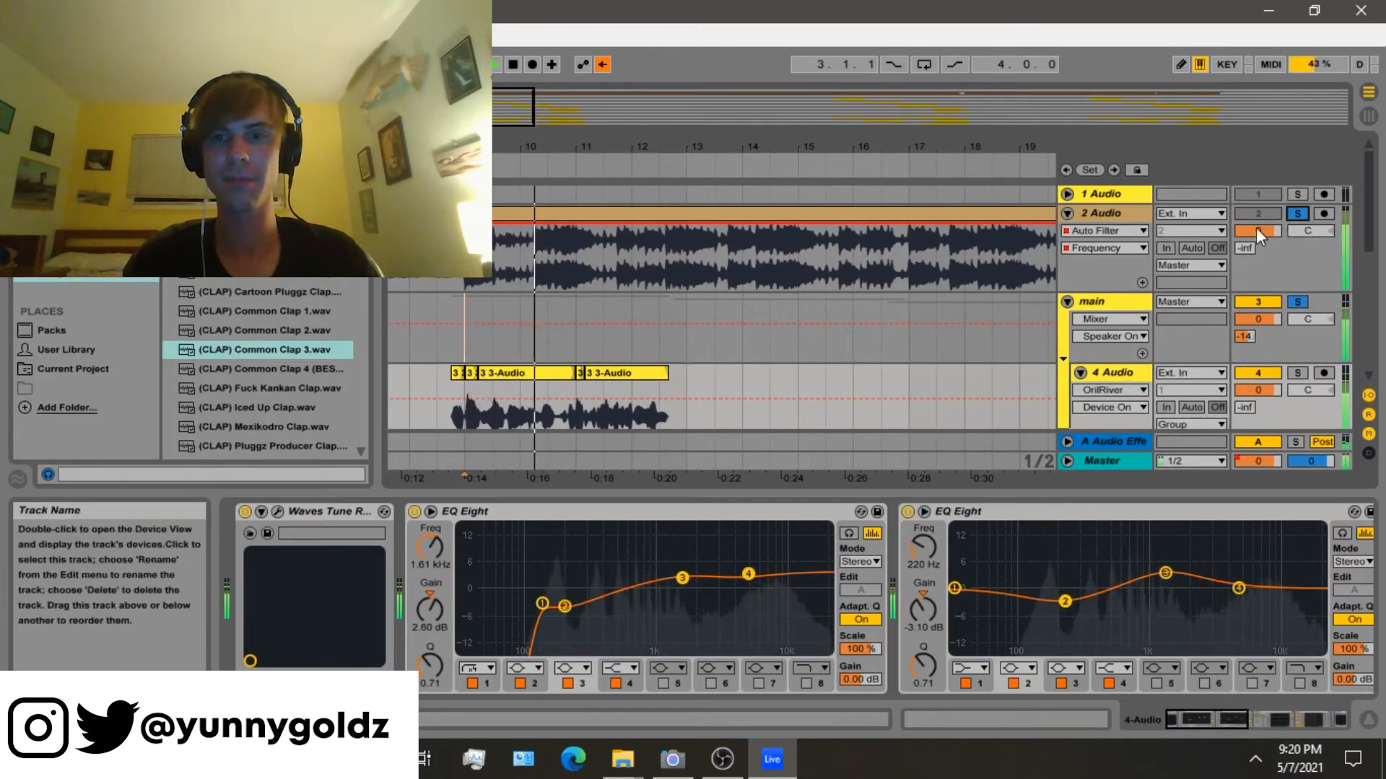
{"action": "left_click", "coordinate": [1137, 303]}
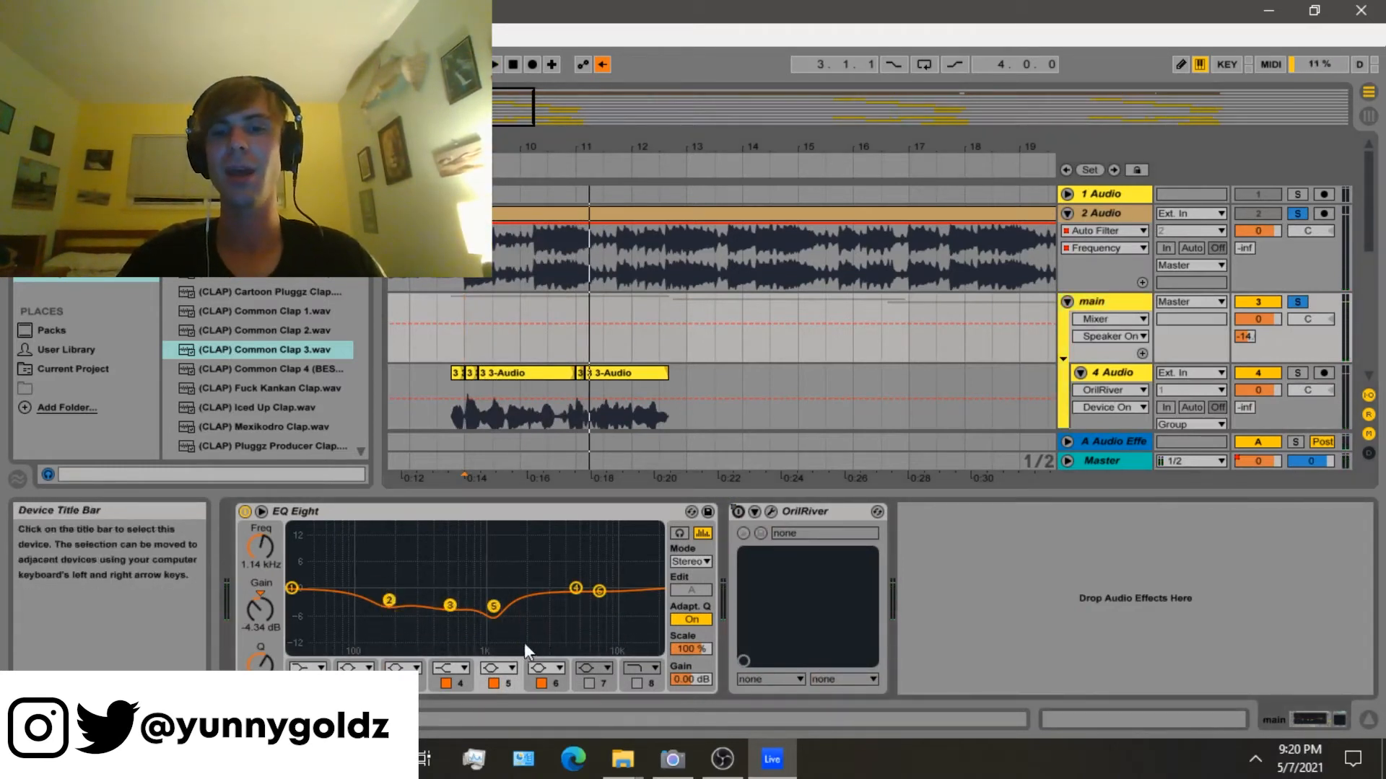
{"action": "left_click", "coordinate": [1283, 300]}
{"action": "left_click_drag", "start_coordinate": [405, 546], "coordinate": [443, 574]}
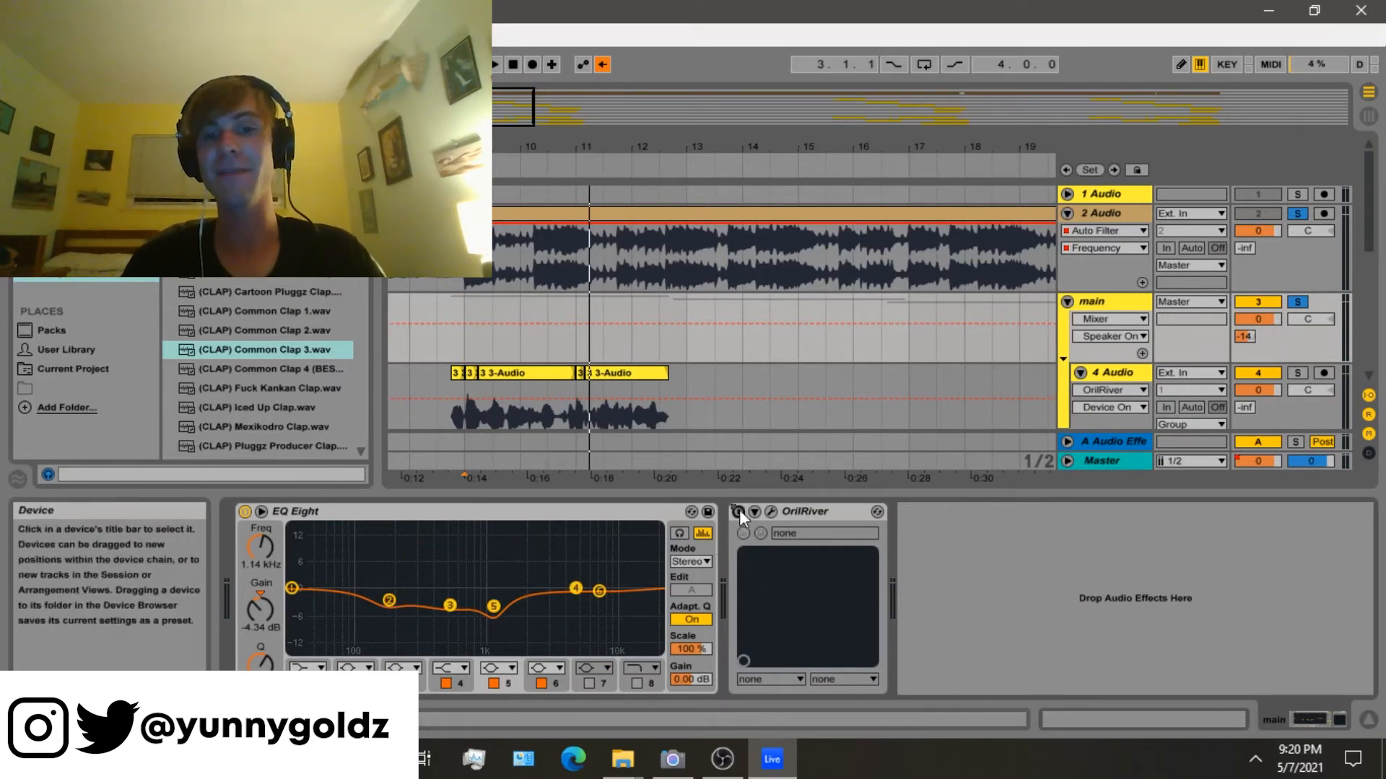
Turn on the main group's OrilRiver reverb and play the soloed beat and vocals with it.
{"action": "scroll", "coordinate": [1064, 345], "scroll_direction": "down", "scroll_amount": 5}
{"action": "scroll", "coordinate": [1064, 381], "scroll_direction": "down", "scroll_amount": 1}
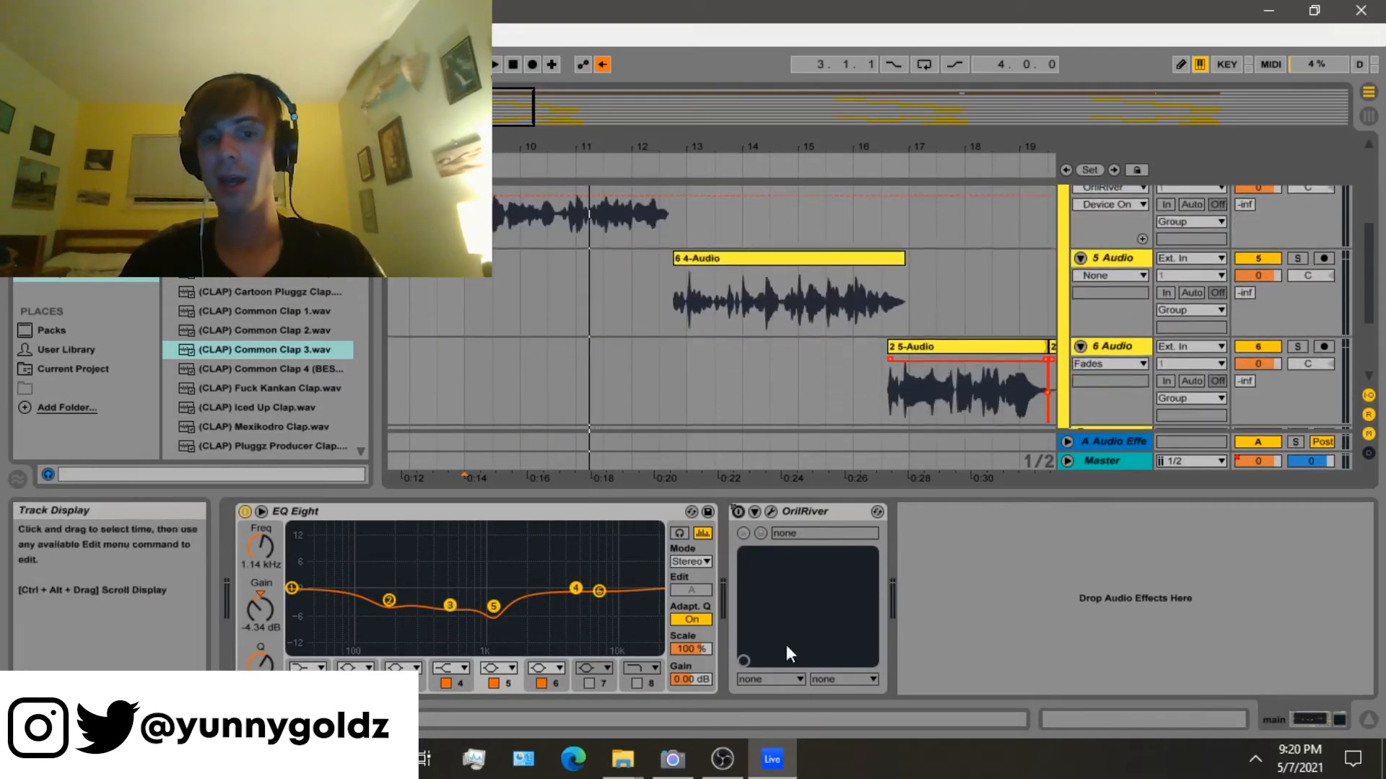
{"action": "scroll", "coordinate": [1103, 285], "scroll_direction": "up", "scroll_amount": 7}
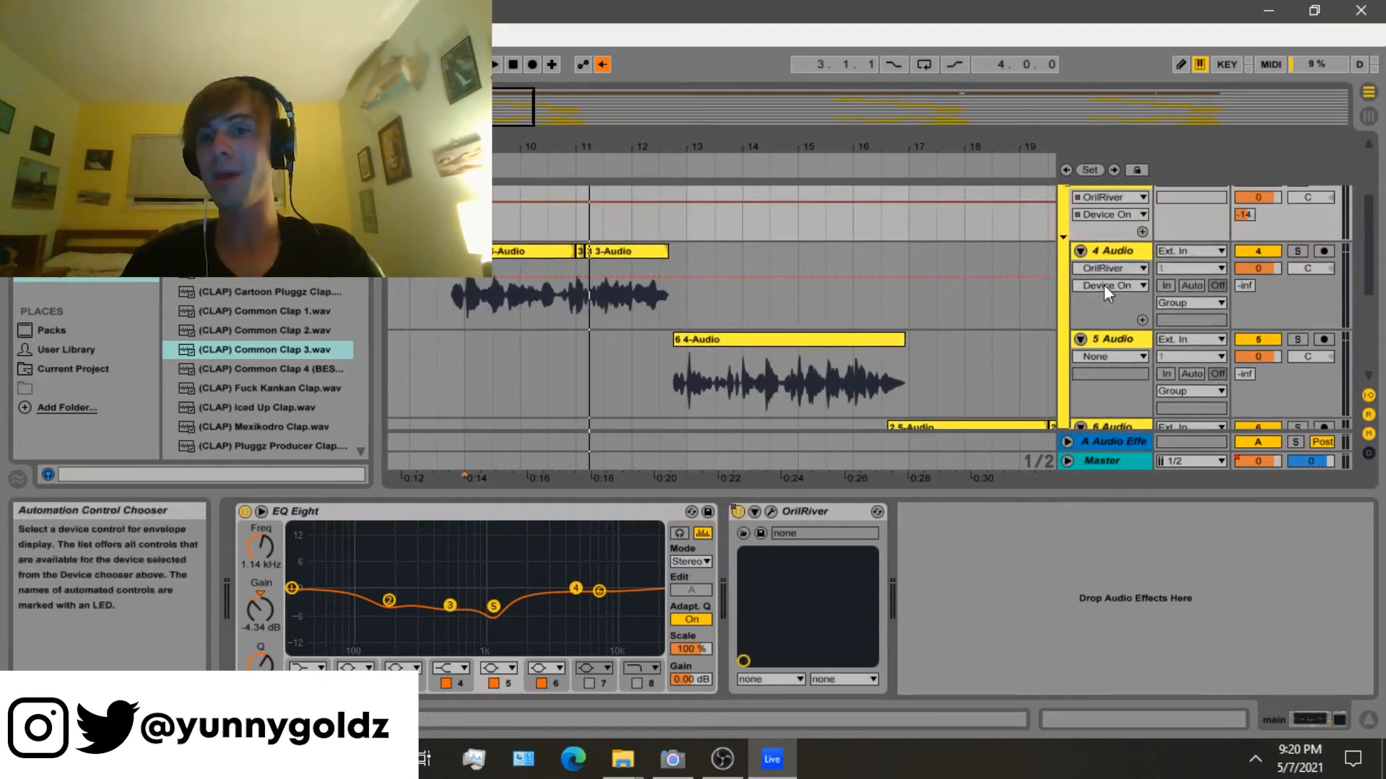
{"action": "left_click", "coordinate": [1115, 254]}
{"action": "left_click", "coordinate": [1121, 245]}
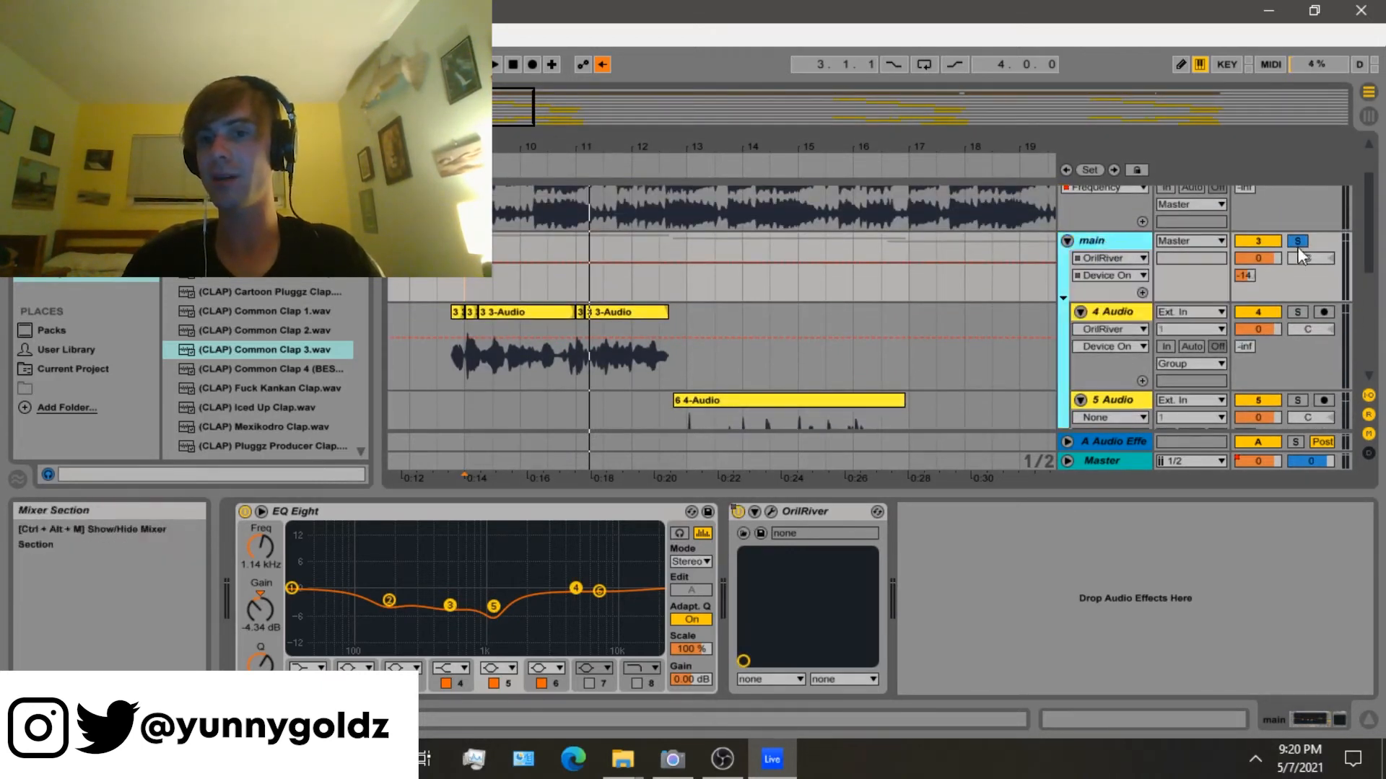
{"action": "key", "text": "space"}
Open OrilRiver's controls, try the Wet level at -oo during playback, and undo that change.
{"action": "left_click", "coordinate": [767, 510]}
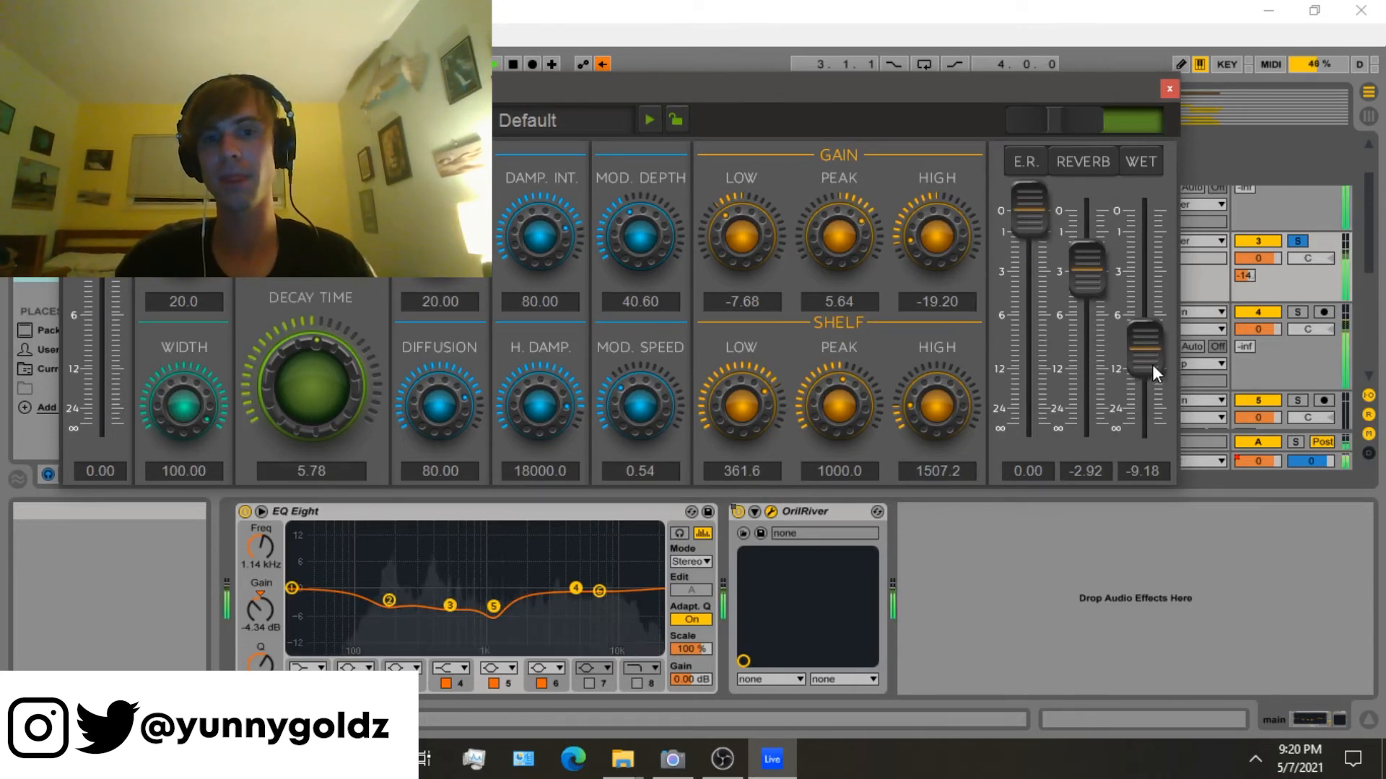
{"action": "left_click_drag", "start_coordinate": [1156, 362], "coordinate": [1206, 681]}
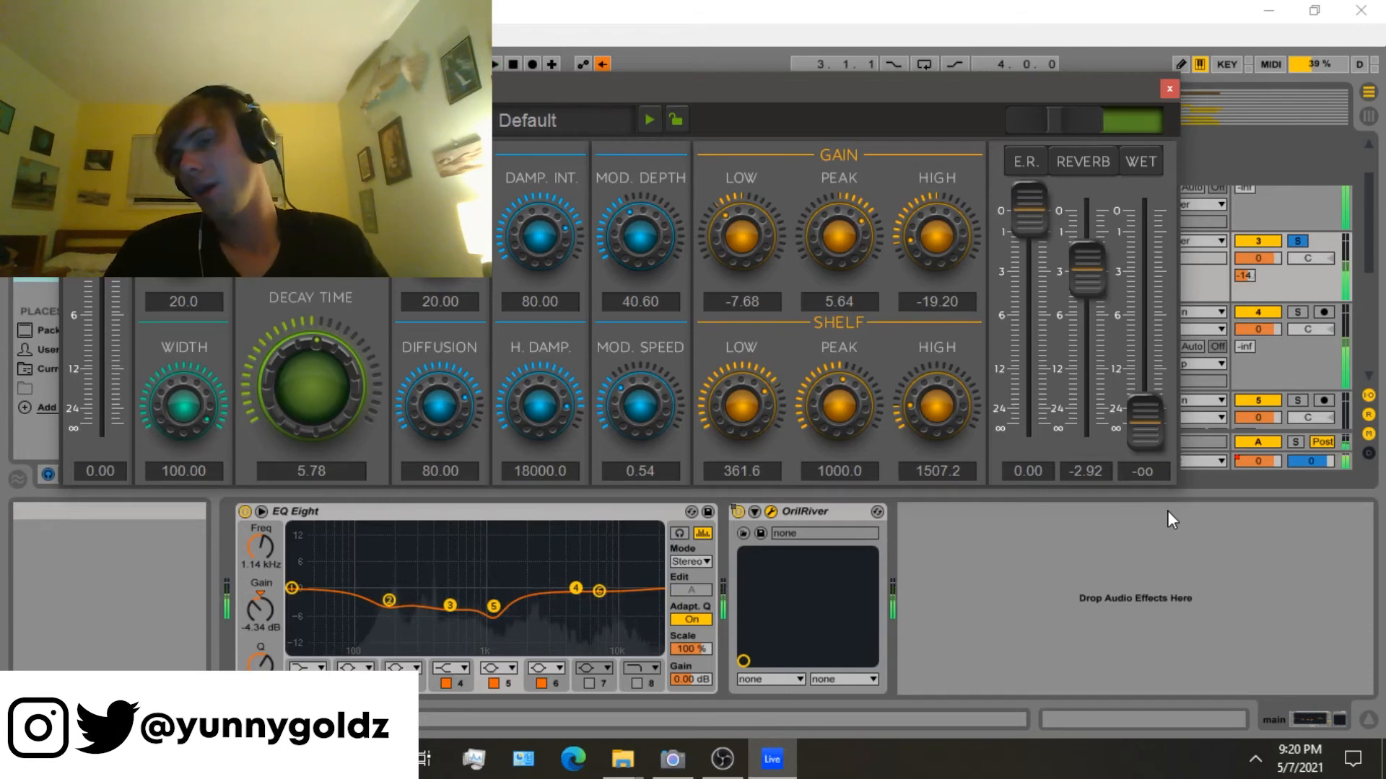
{"action": "key", "text": "ctrl+z"}
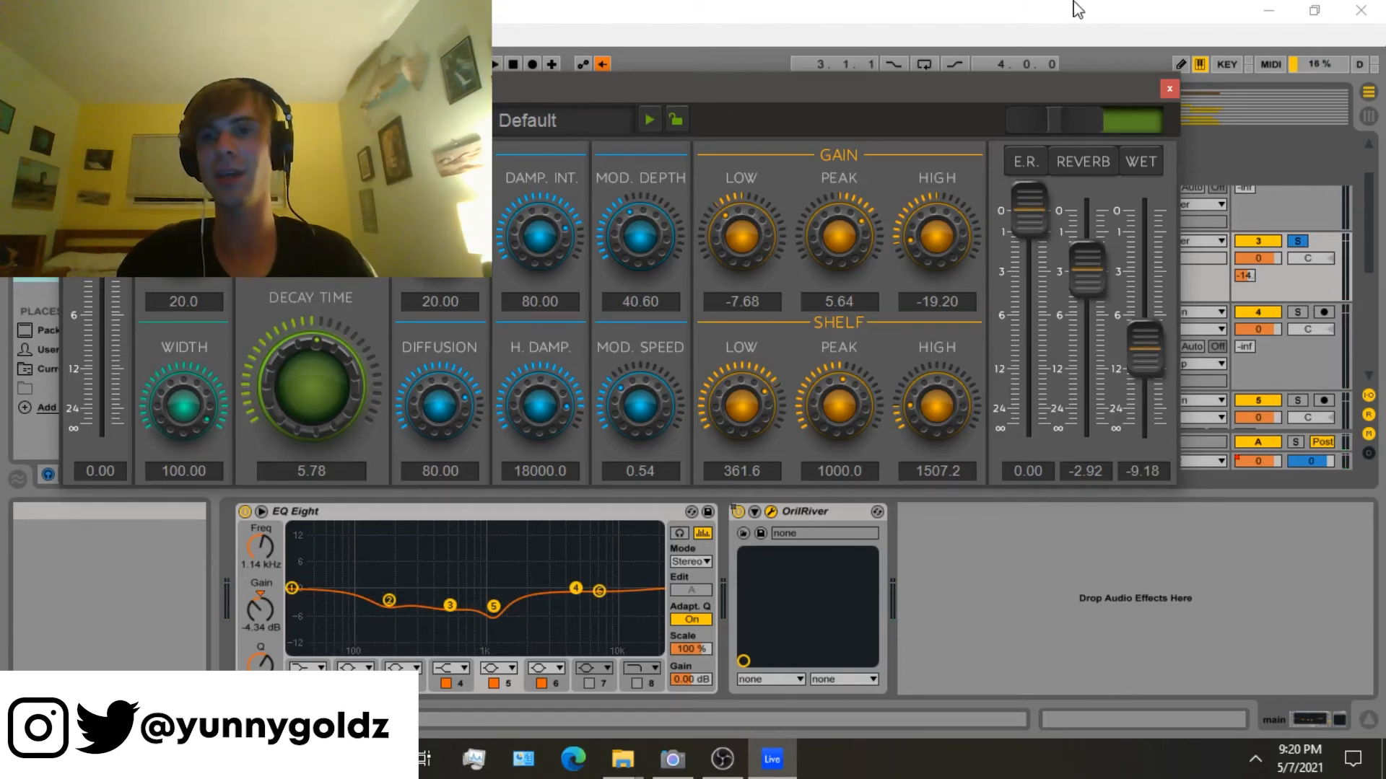
{"action": "left_click", "coordinate": [1165, 89]}
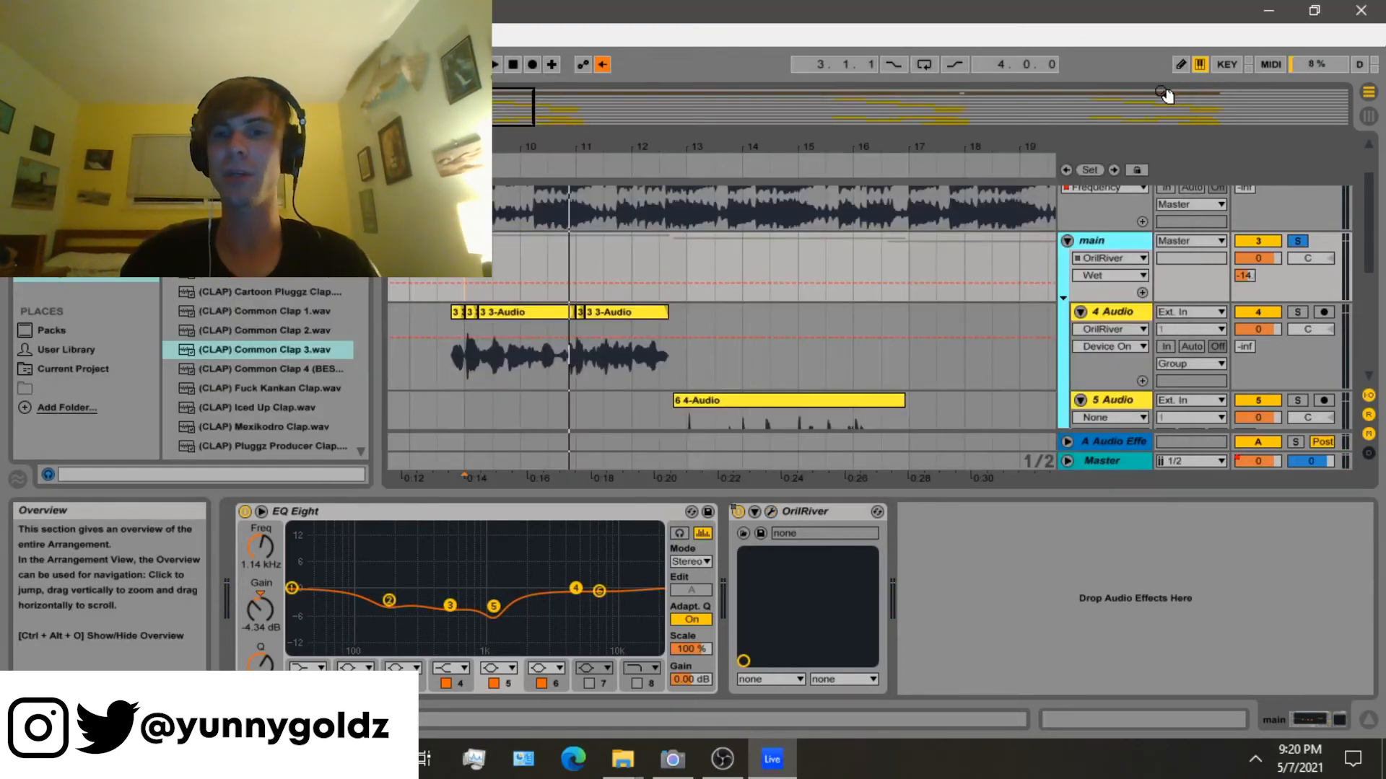
Fold the main group and follow the playback of the soloed beat and vocals to about bar 25.
{"action": "key", "text": "space"}
{"action": "left_click", "coordinate": [1067, 241]}
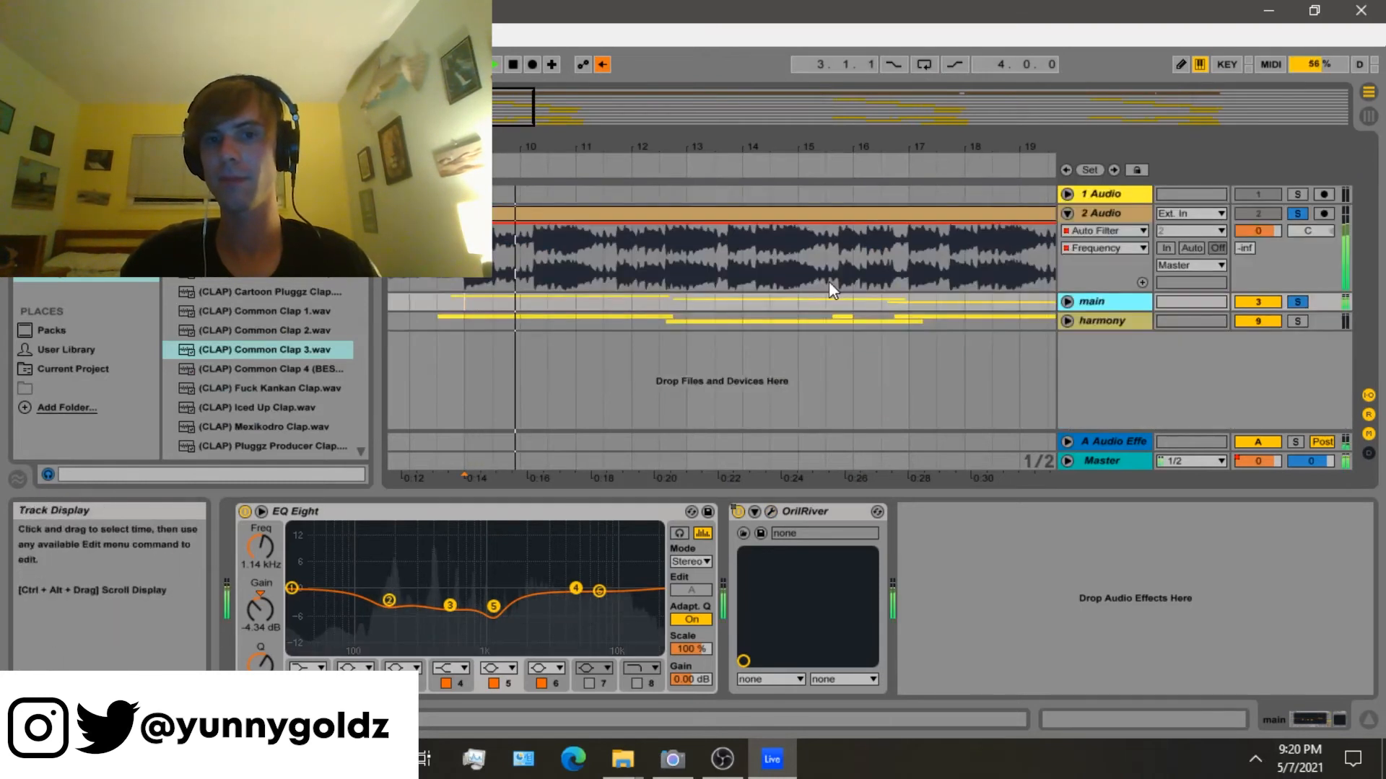
{"action": "left_click", "coordinate": [811, 301]}
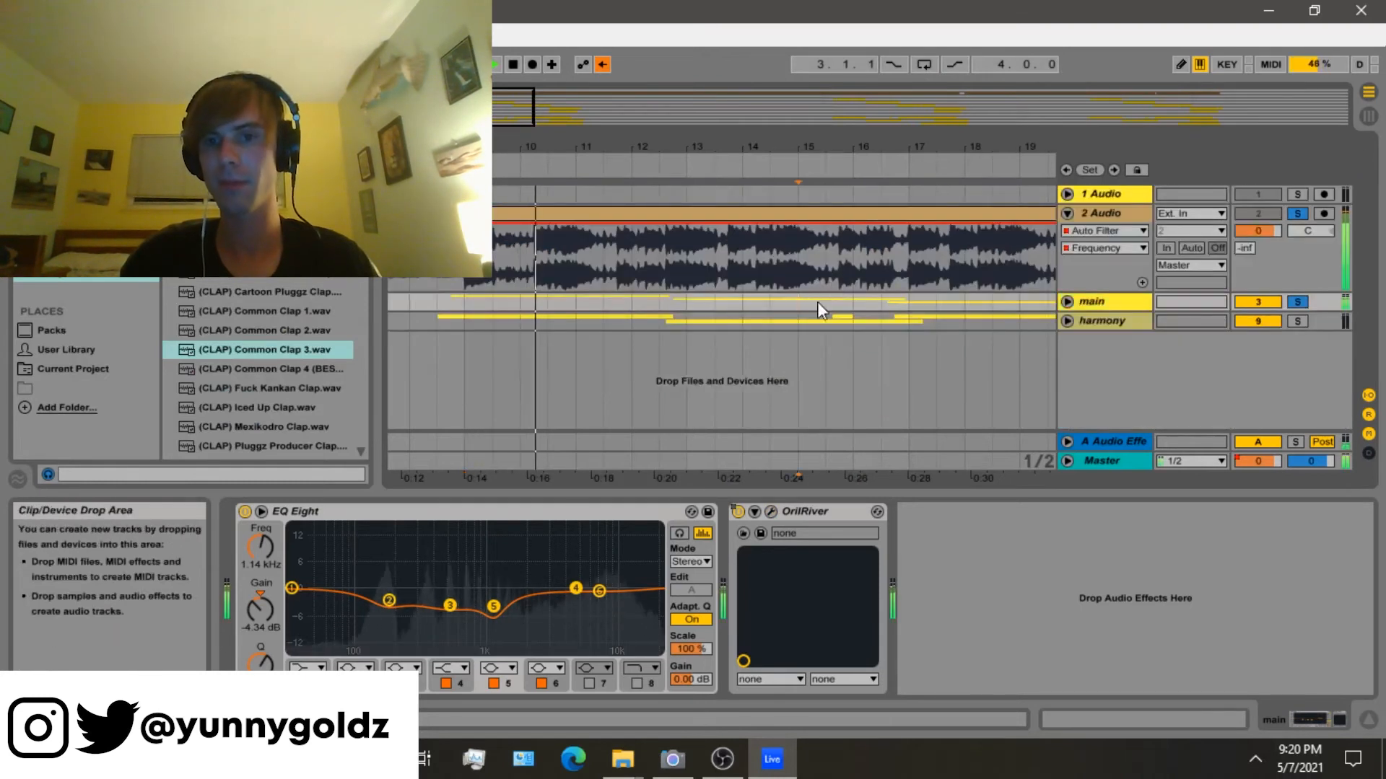
{"action": "left_click", "coordinate": [998, 313]}
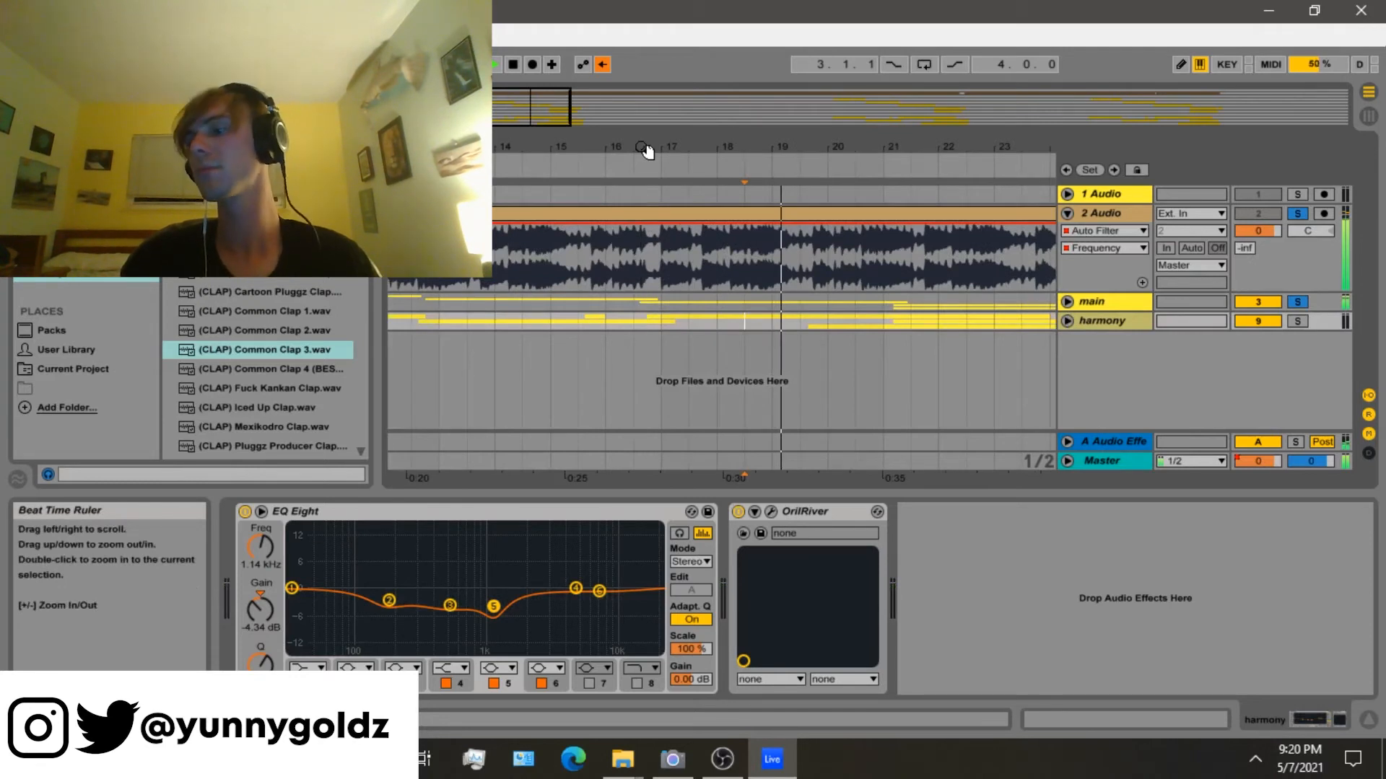
{"action": "left_click_drag", "start_coordinate": [643, 148], "coordinate": [644, 119]}
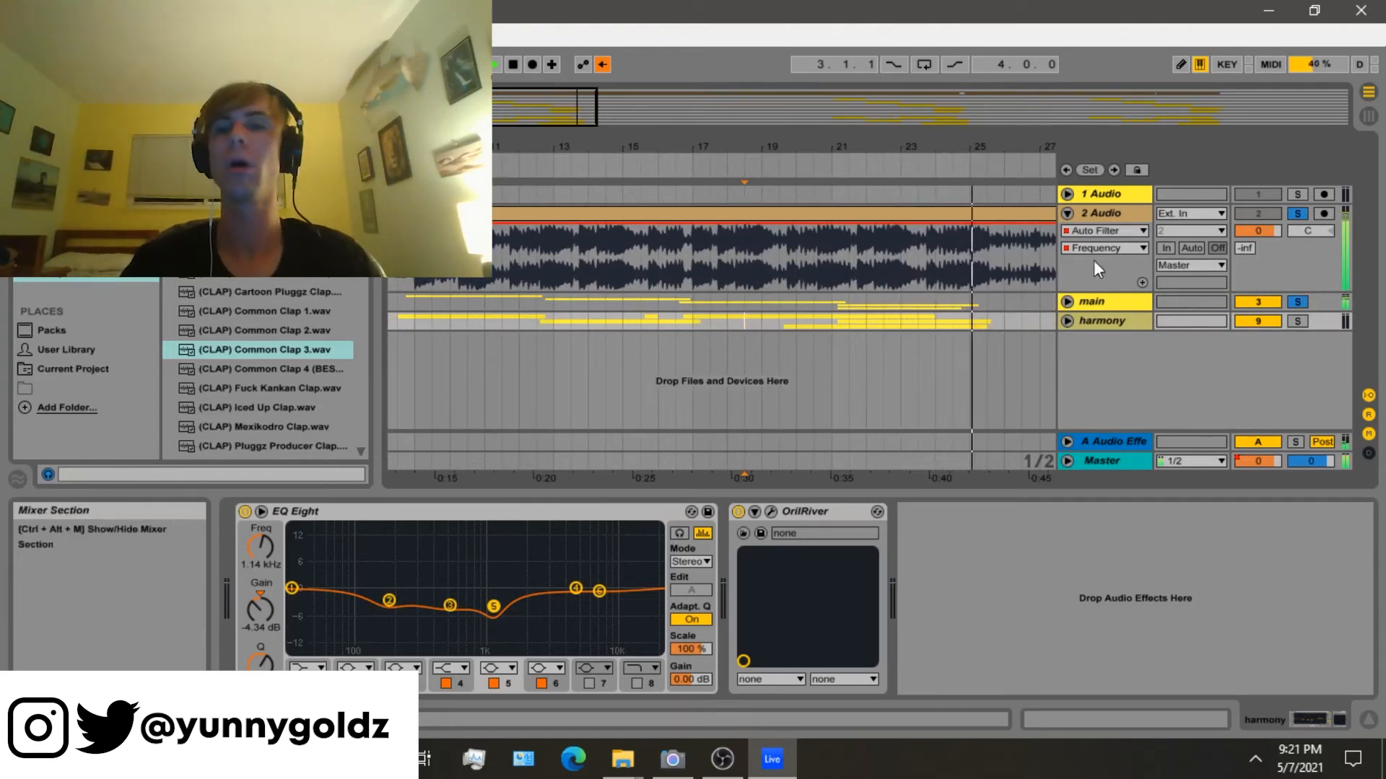
Unfold the harmony group, reactivate 10, 11 and 12 Audio, and solo the group instead of main.
{"action": "scroll", "coordinate": [998, 292], "scroll_direction": "down", "scroll_amount": 3}
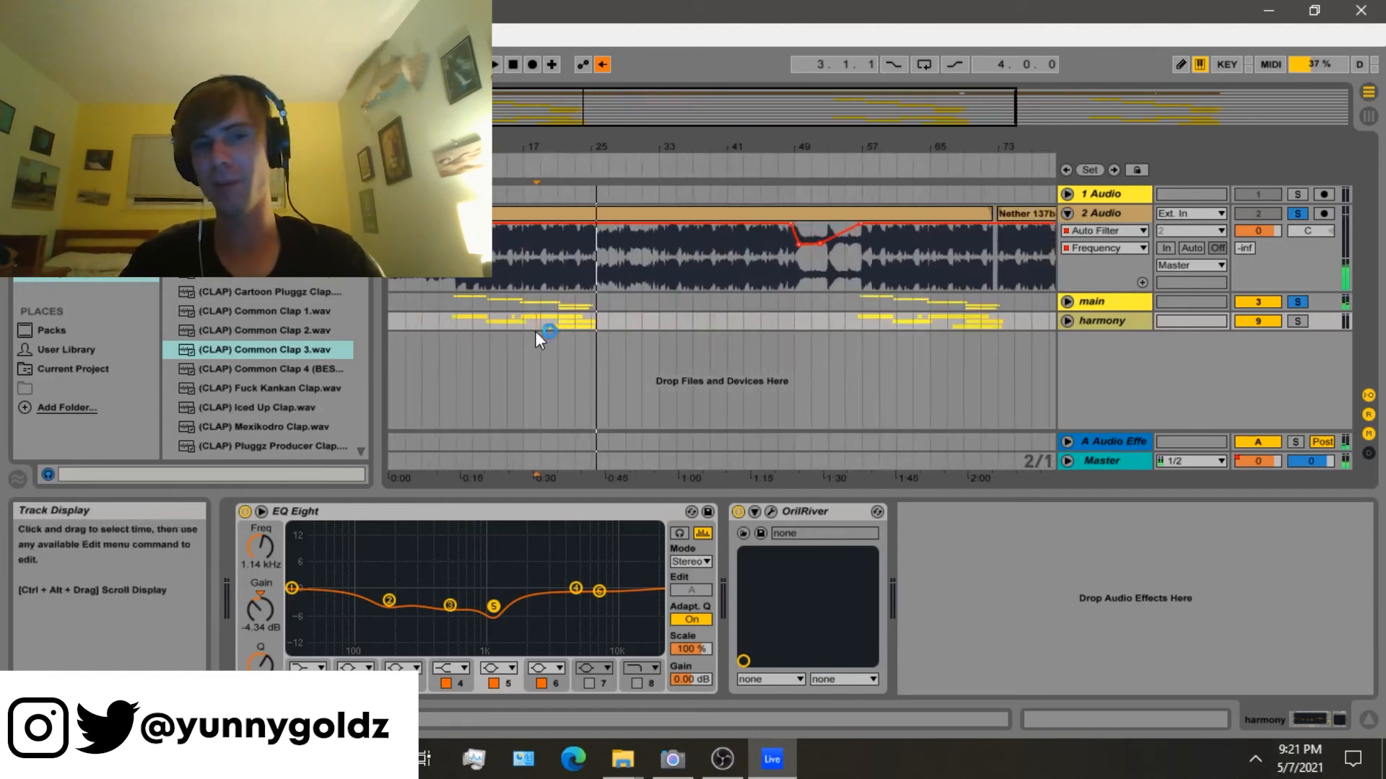
{"action": "left_click", "coordinate": [508, 323]}
{"action": "left_click", "coordinate": [1066, 319]}
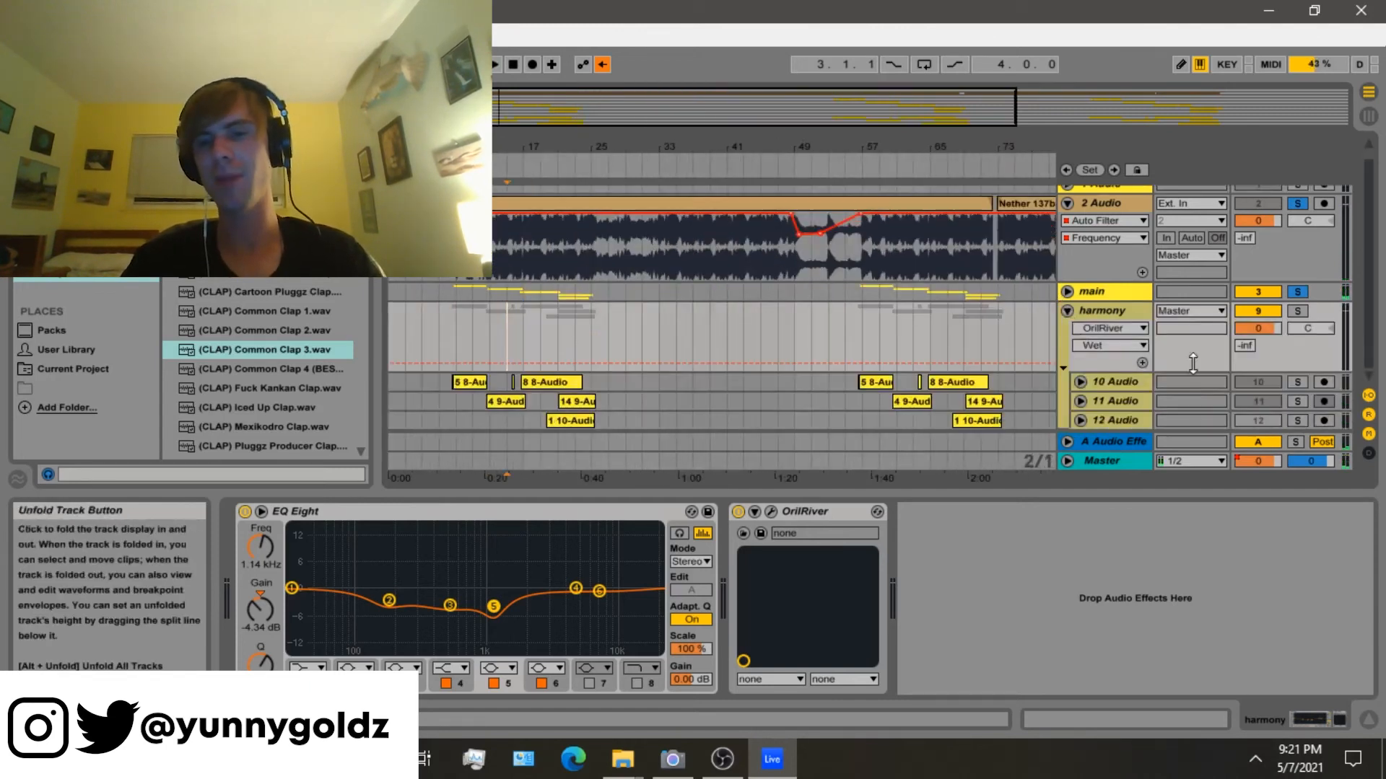
{"action": "left_click", "coordinate": [1299, 312]}
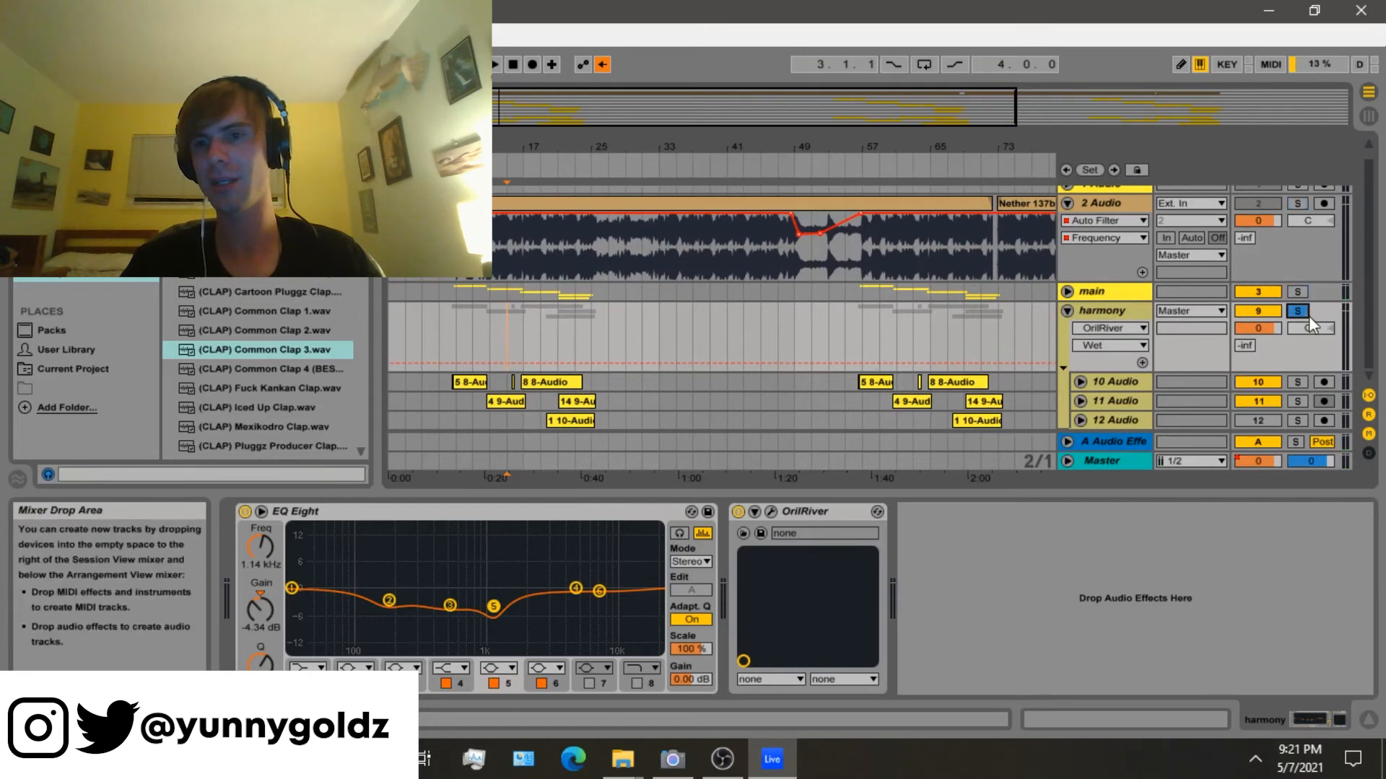
Unfold 10 Audio and play the soloed harmony group from near the start of its first clip.
{"action": "left_click", "coordinate": [457, 341]}
{"action": "key", "text": "plus"}
{"action": "key", "text": "plus"}
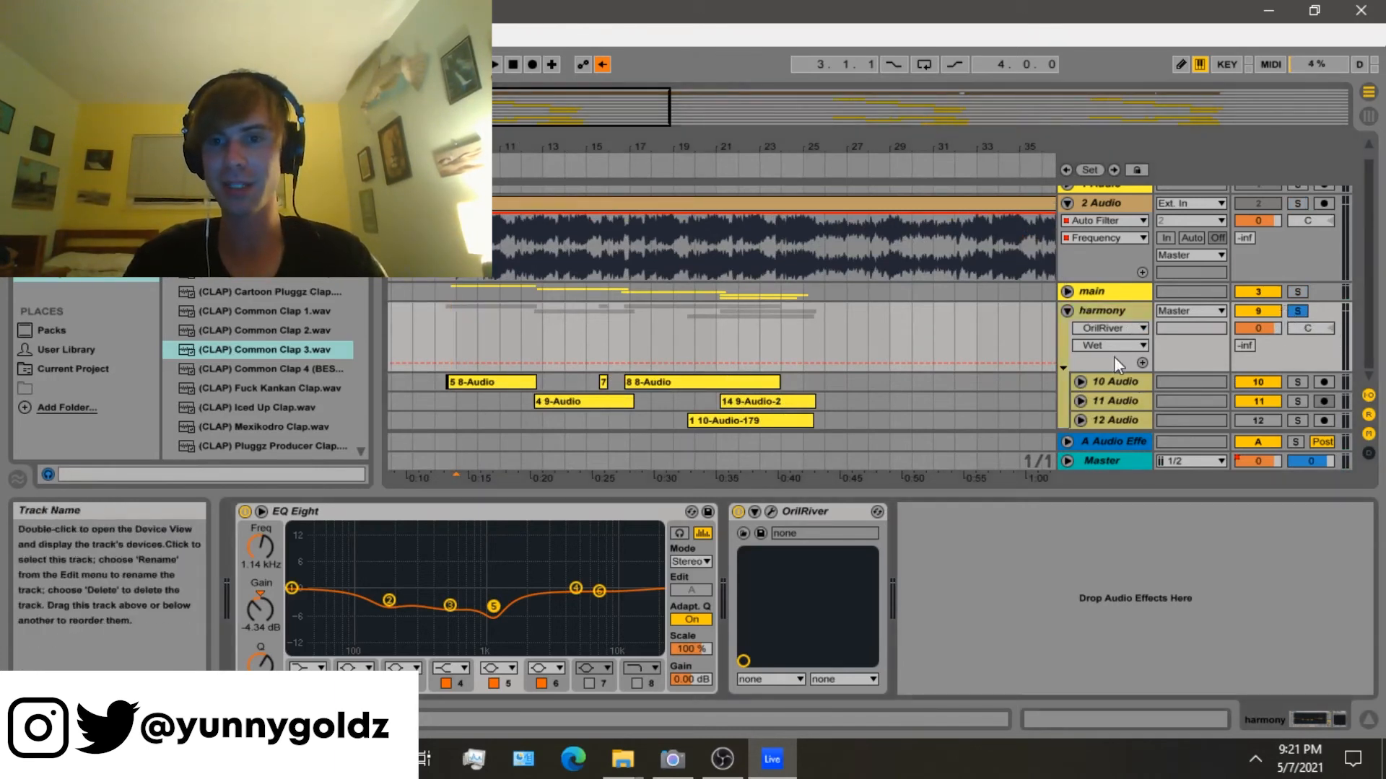
{"action": "left_click", "coordinate": [1127, 380]}
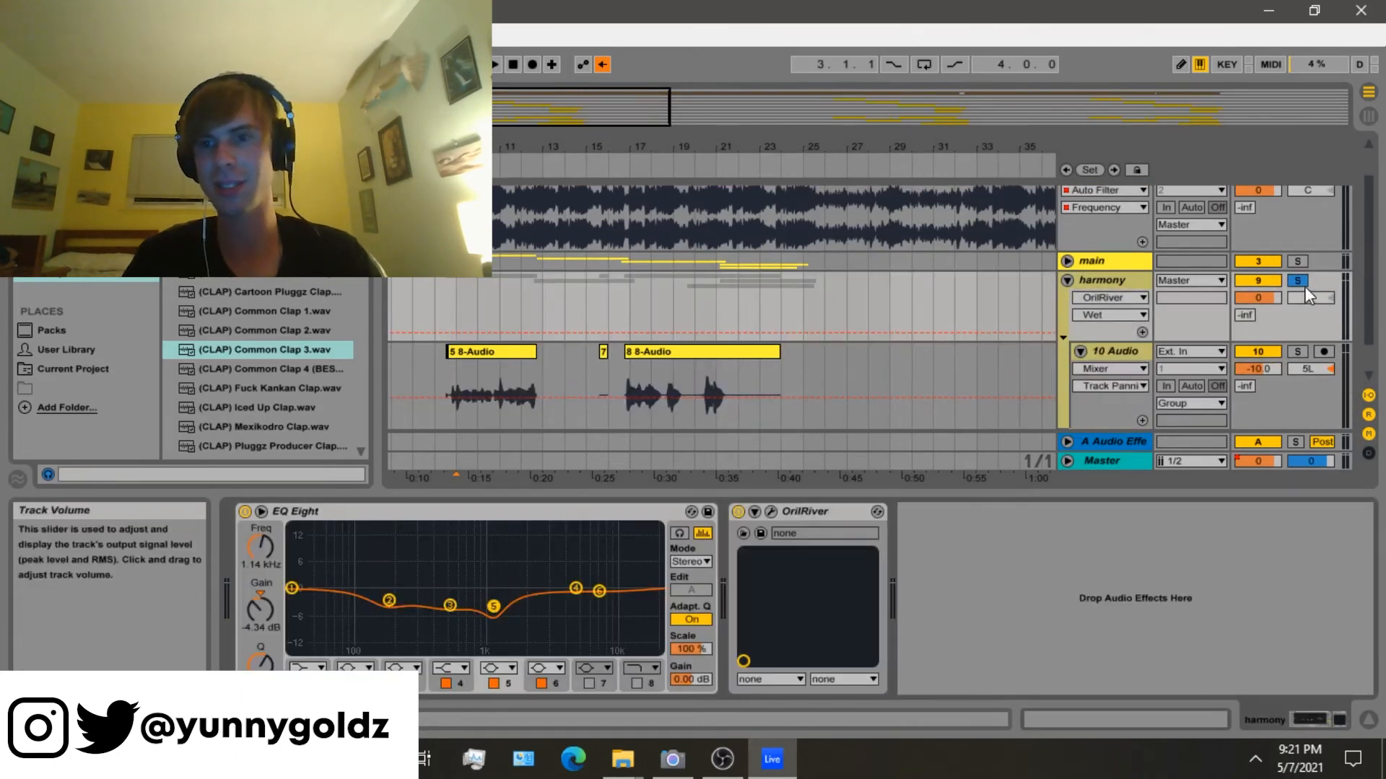
{"action": "key", "text": "space"}
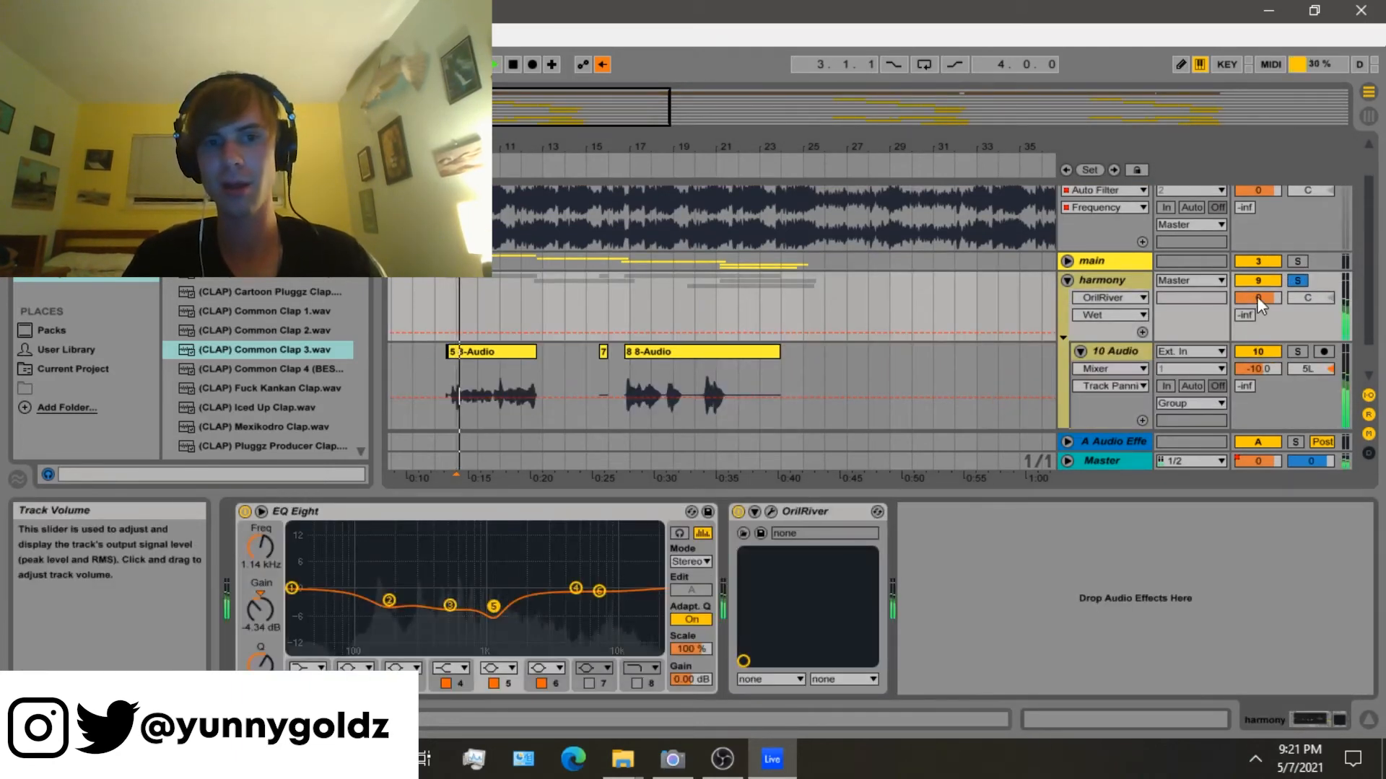
{"action": "left_click", "coordinate": [1085, 280]}
{"action": "left_click", "coordinate": [1077, 277]}
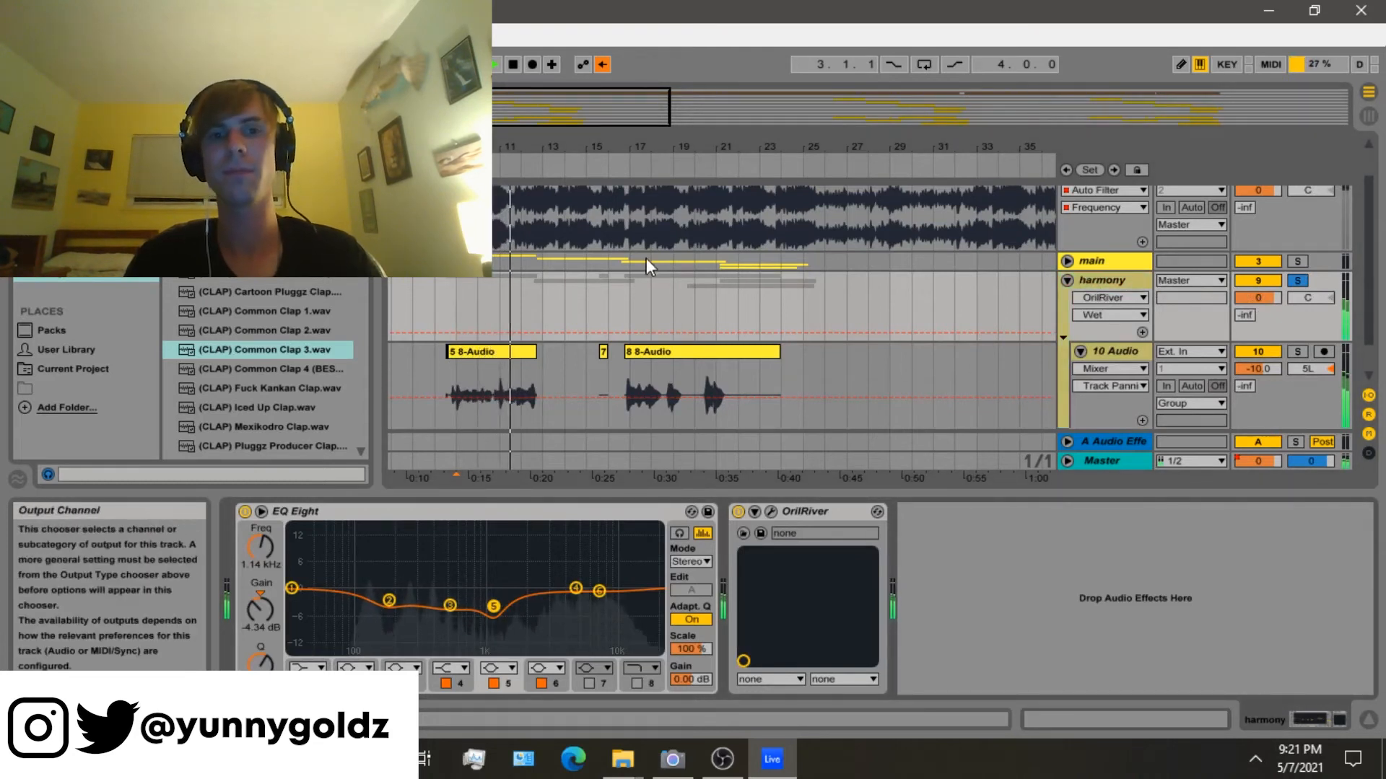
Unfold 11 Audio to show its clips and follow the harmony playback past bar 17.
{"action": "scroll", "coordinate": [1071, 331], "scroll_direction": "down", "scroll_amount": 2}
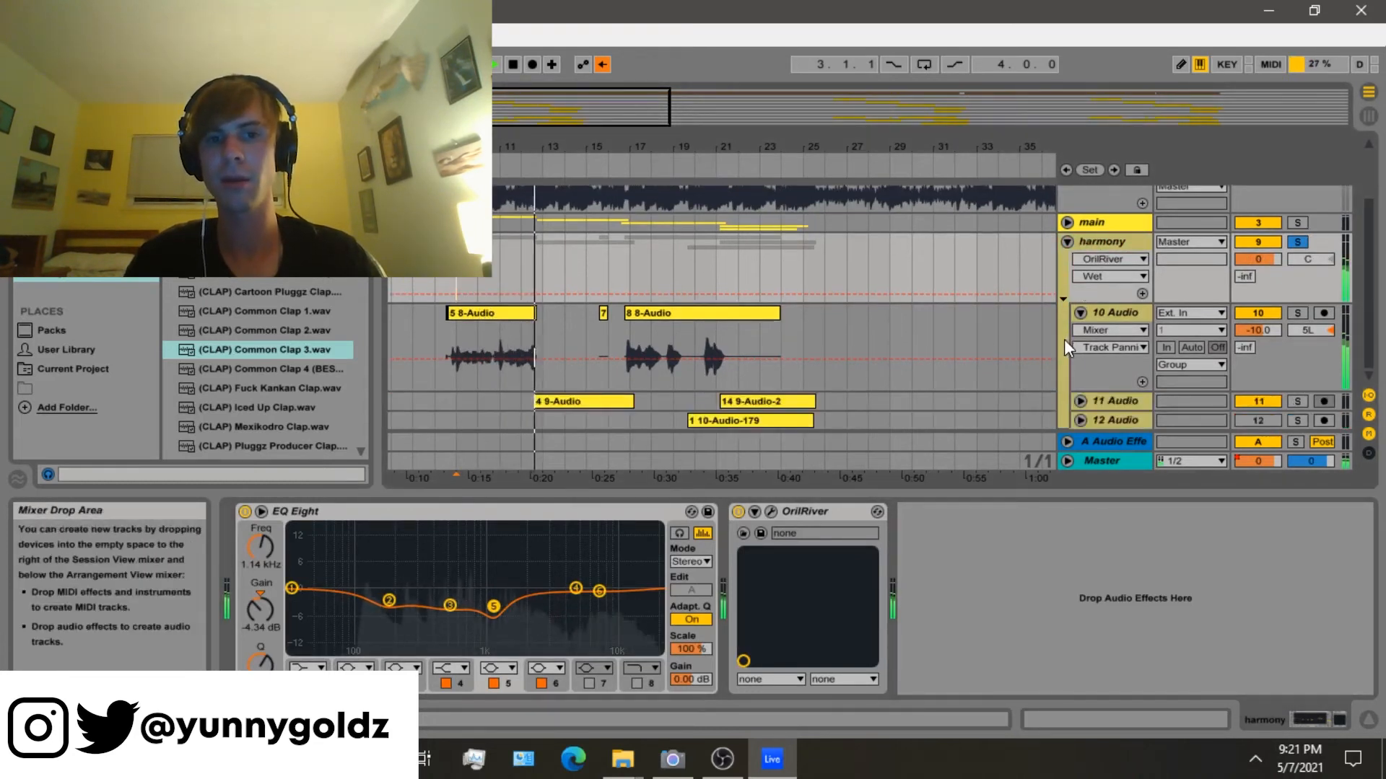
{"action": "left_click", "coordinate": [1079, 402]}
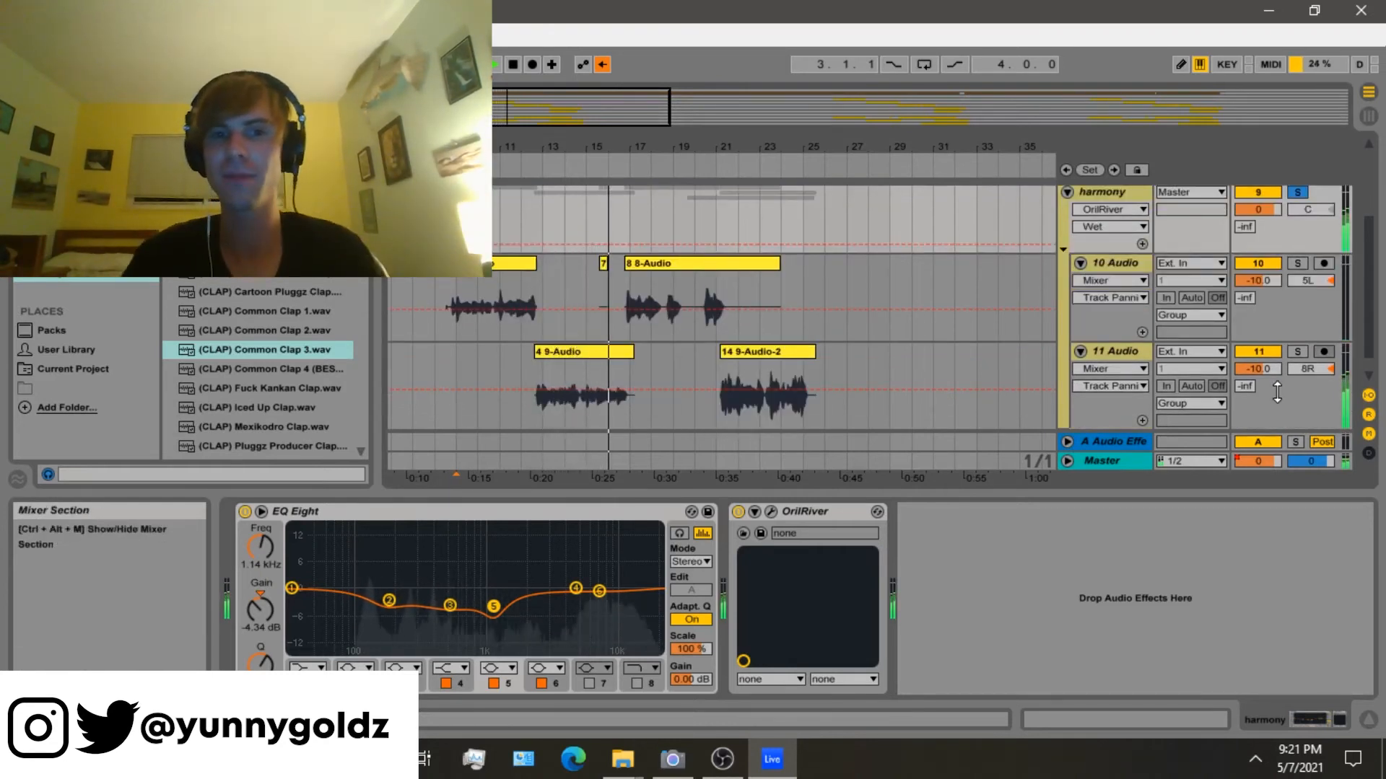
{"action": "scroll", "coordinate": [1229, 187], "scroll_direction": "up", "scroll_amount": 2}
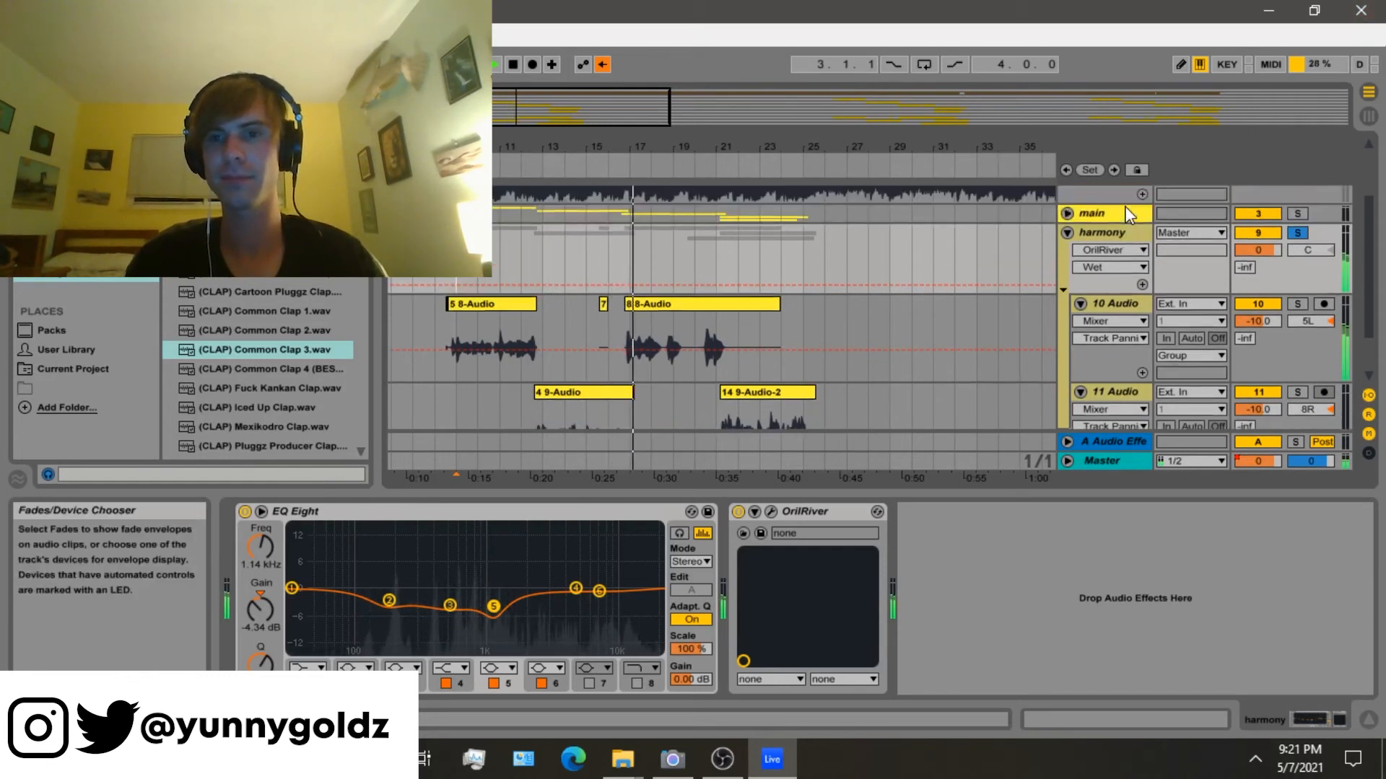
{"action": "left_click", "coordinate": [1106, 228]}
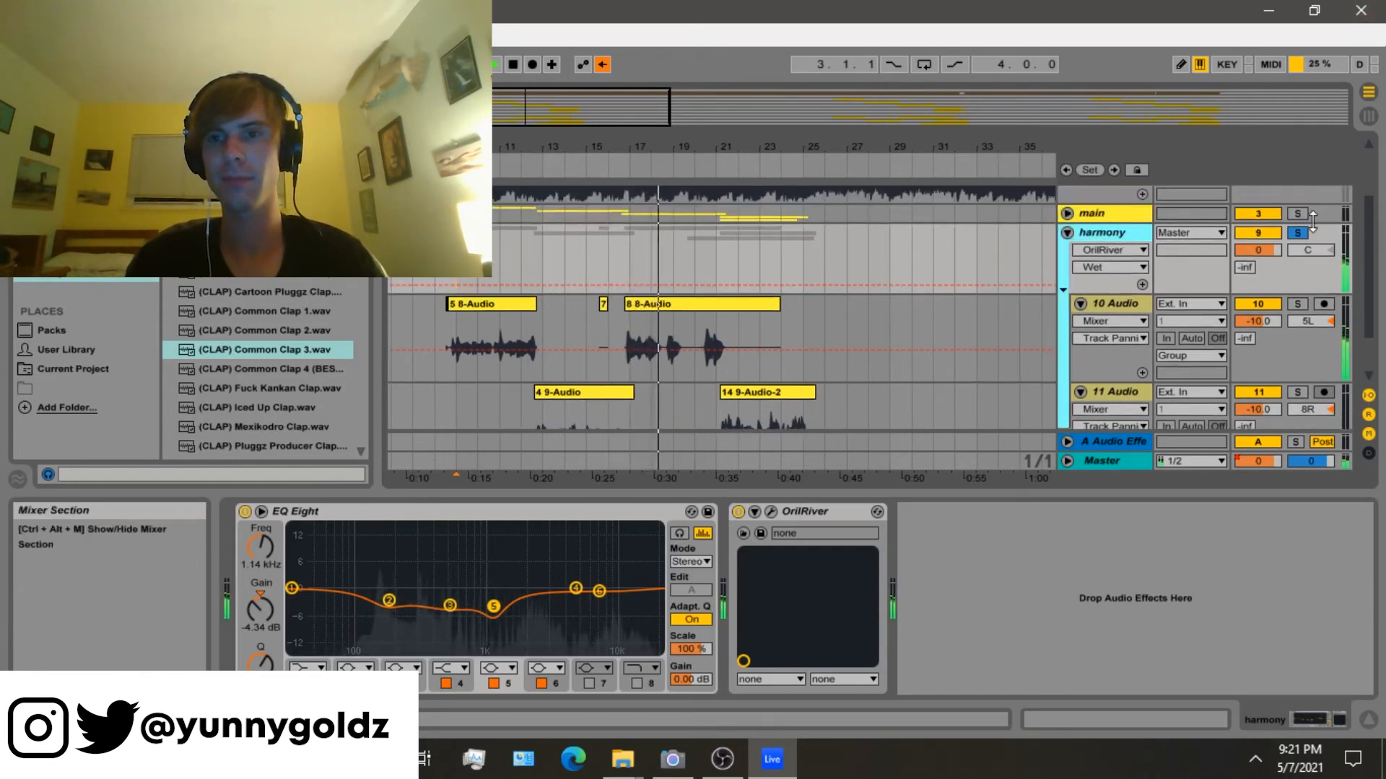
Solo the main group together with harmony and play both from about bar 17.
{"action": "scroll", "coordinate": [1292, 210], "scroll_direction": "up", "scroll_amount": 2}
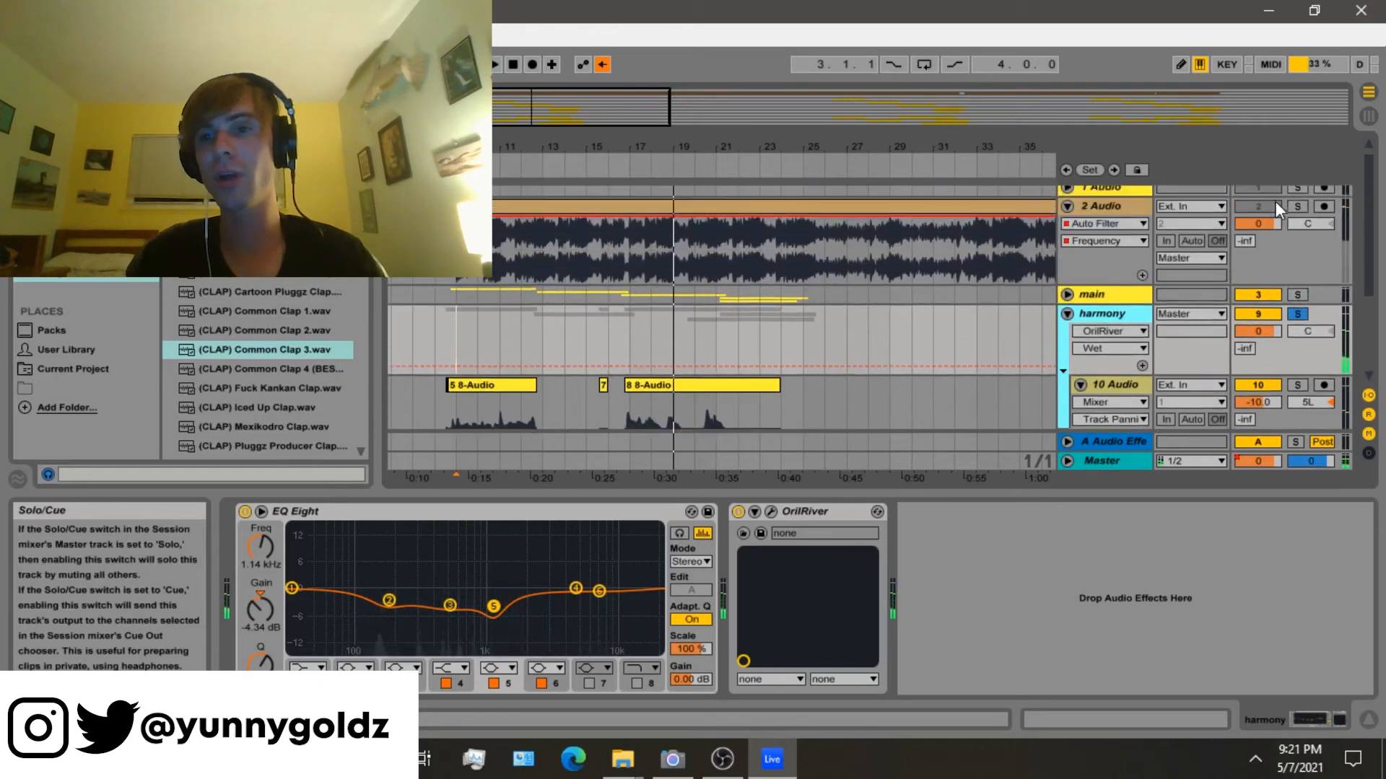
{"action": "left_click", "coordinate": [1299, 296], "text": "ctrl"}
{"action": "left_click", "coordinate": [635, 296]}
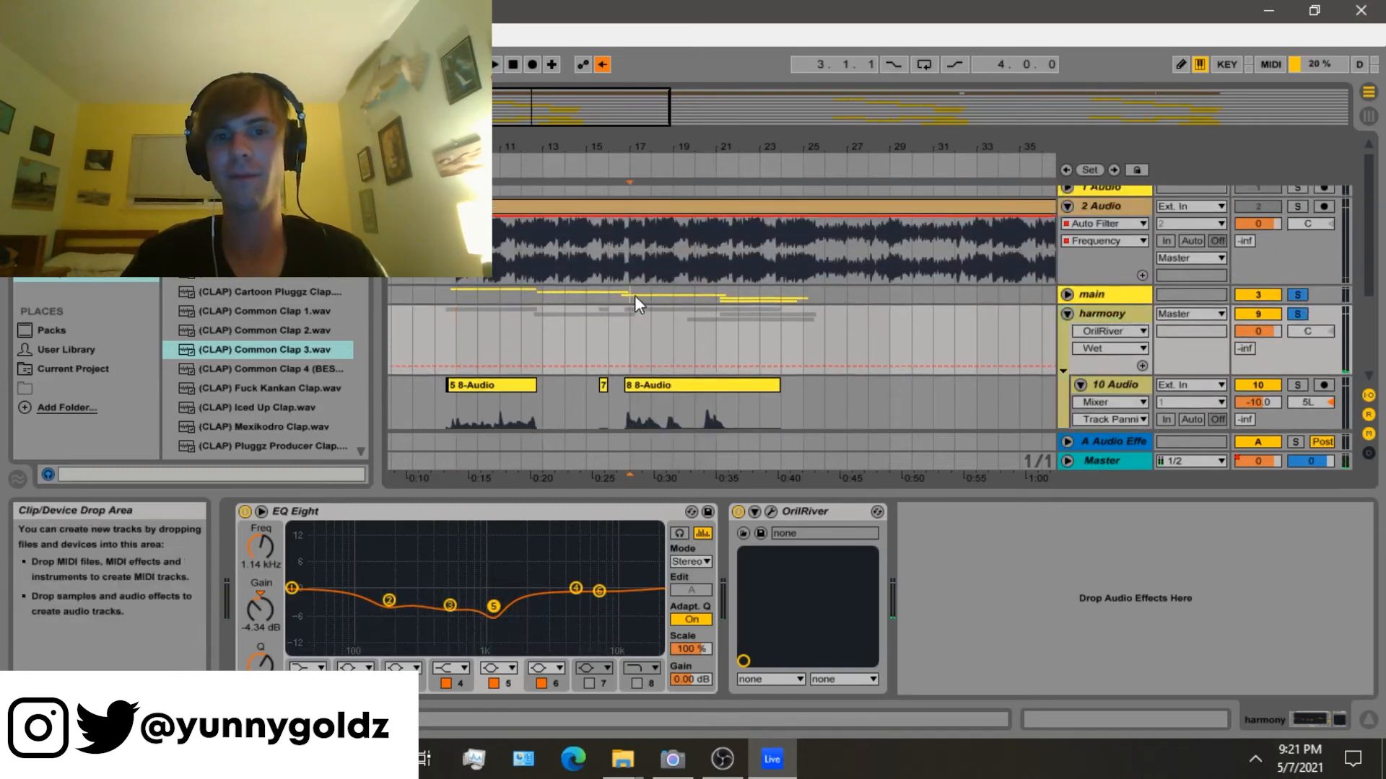
{"action": "key", "text": "space"}
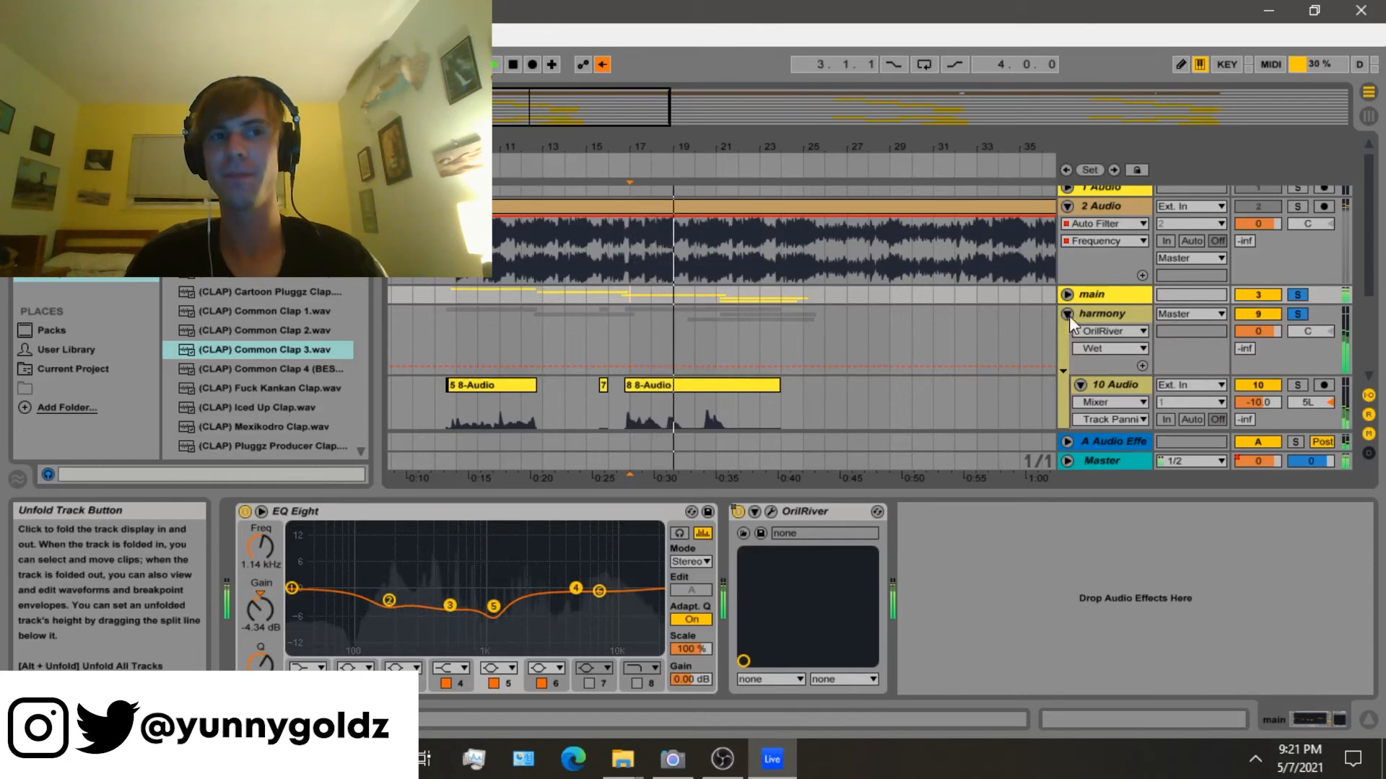
{"action": "scroll", "coordinate": [1069, 314], "scroll_direction": "down", "scroll_amount": 3}
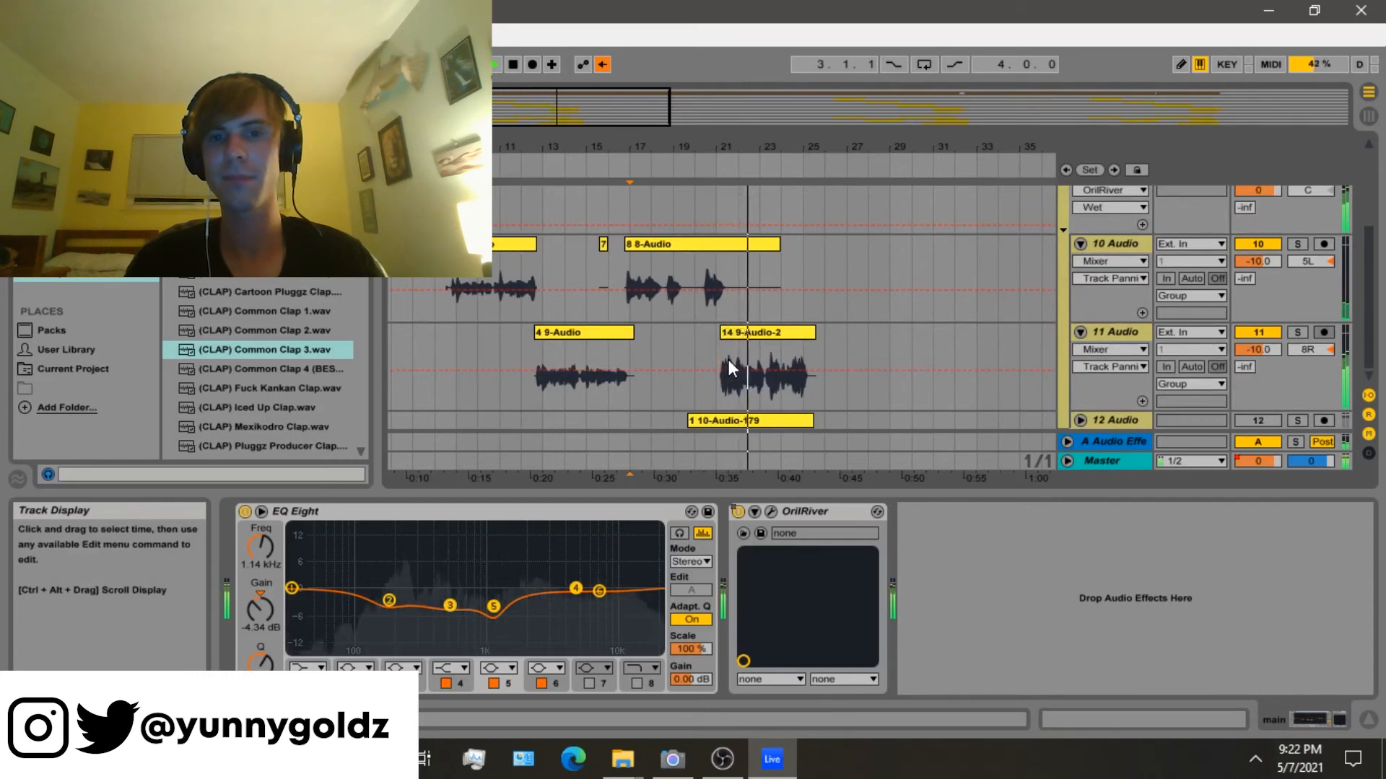
Replay the soloed main and harmony vocals from about bar 22, inside the second clip of 11 Audio.
{"action": "left_click", "coordinate": [729, 360]}
{"action": "key", "text": "plus"}
{"action": "key", "text": "plus"}
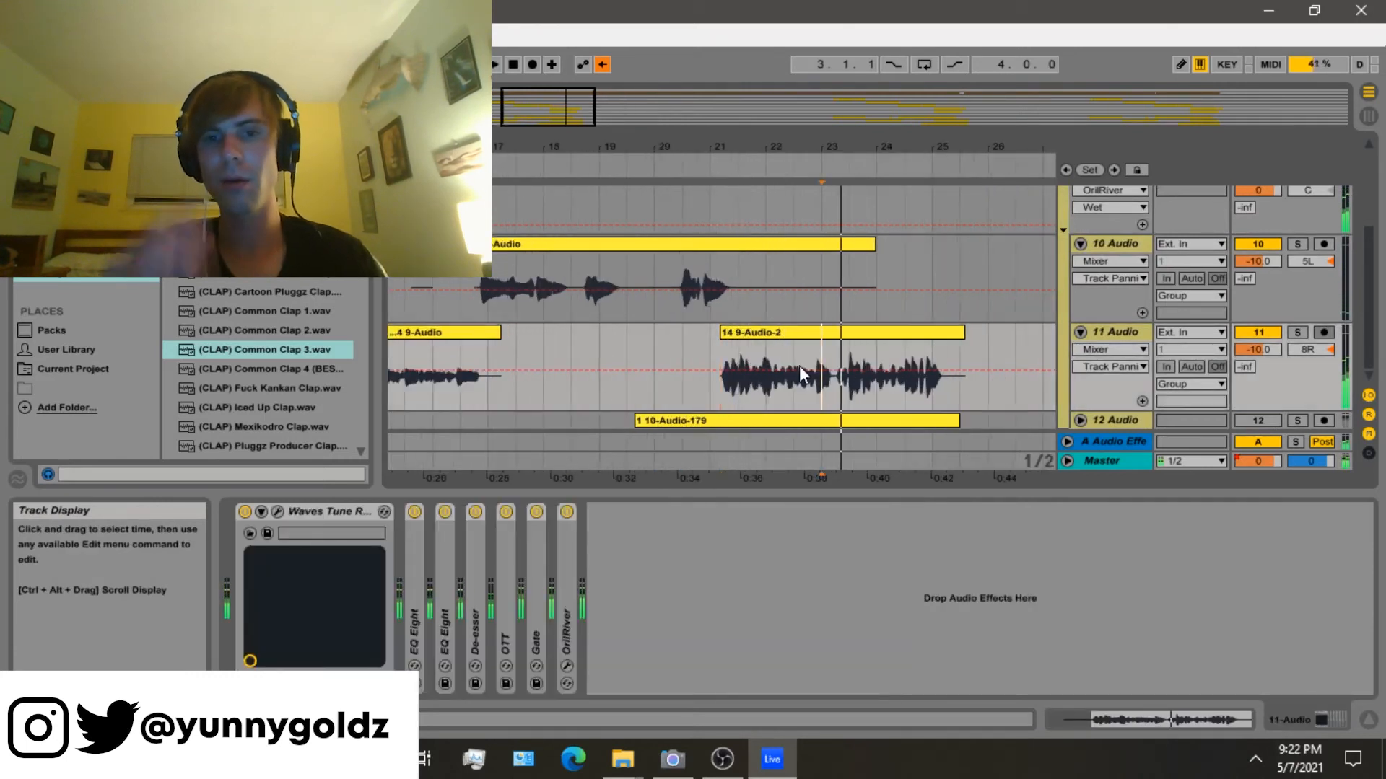
{"action": "left_click", "coordinate": [799, 365]}
{"action": "key", "text": "space"}
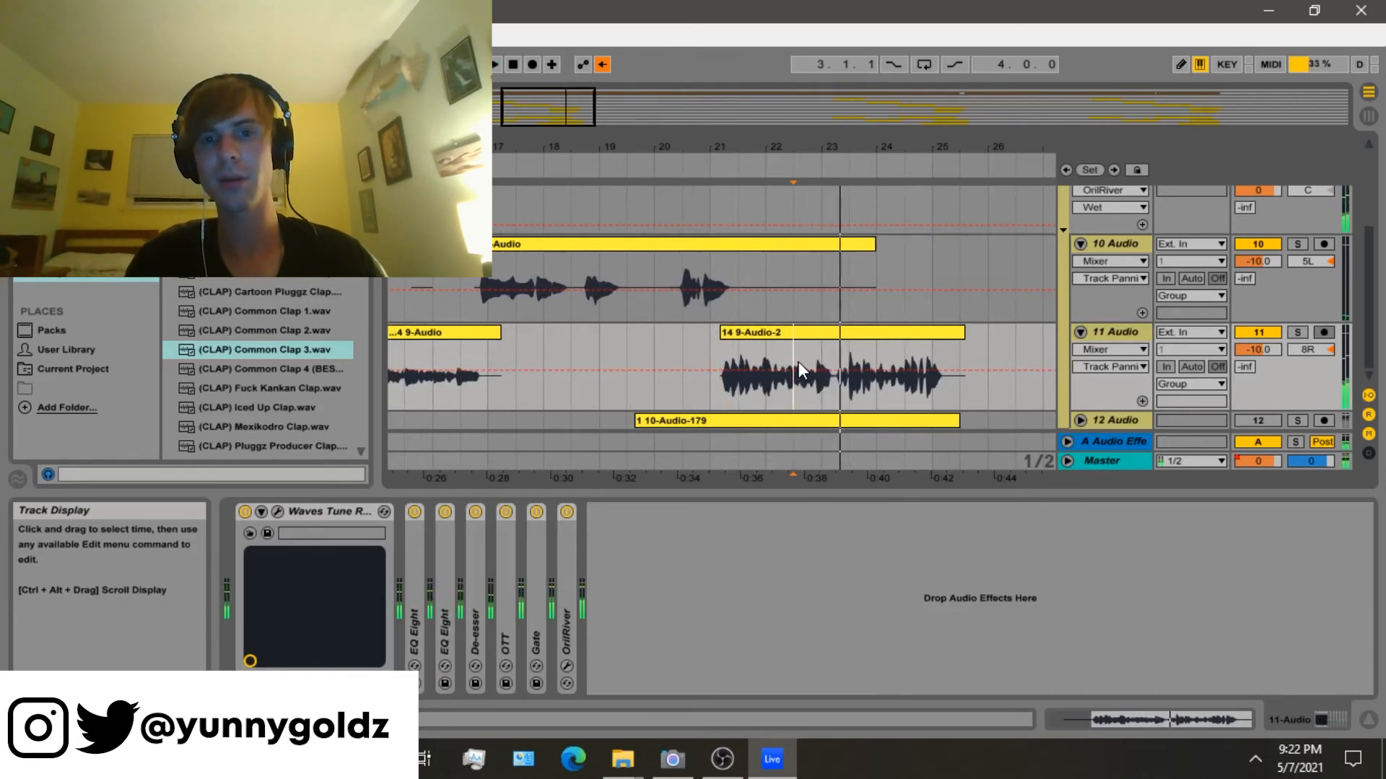
Play the end of the soloed main and harmony vocals from bar 24 and fold the harmony group.
{"action": "scroll", "coordinate": [1053, 284], "scroll_direction": "up", "scroll_amount": 3}
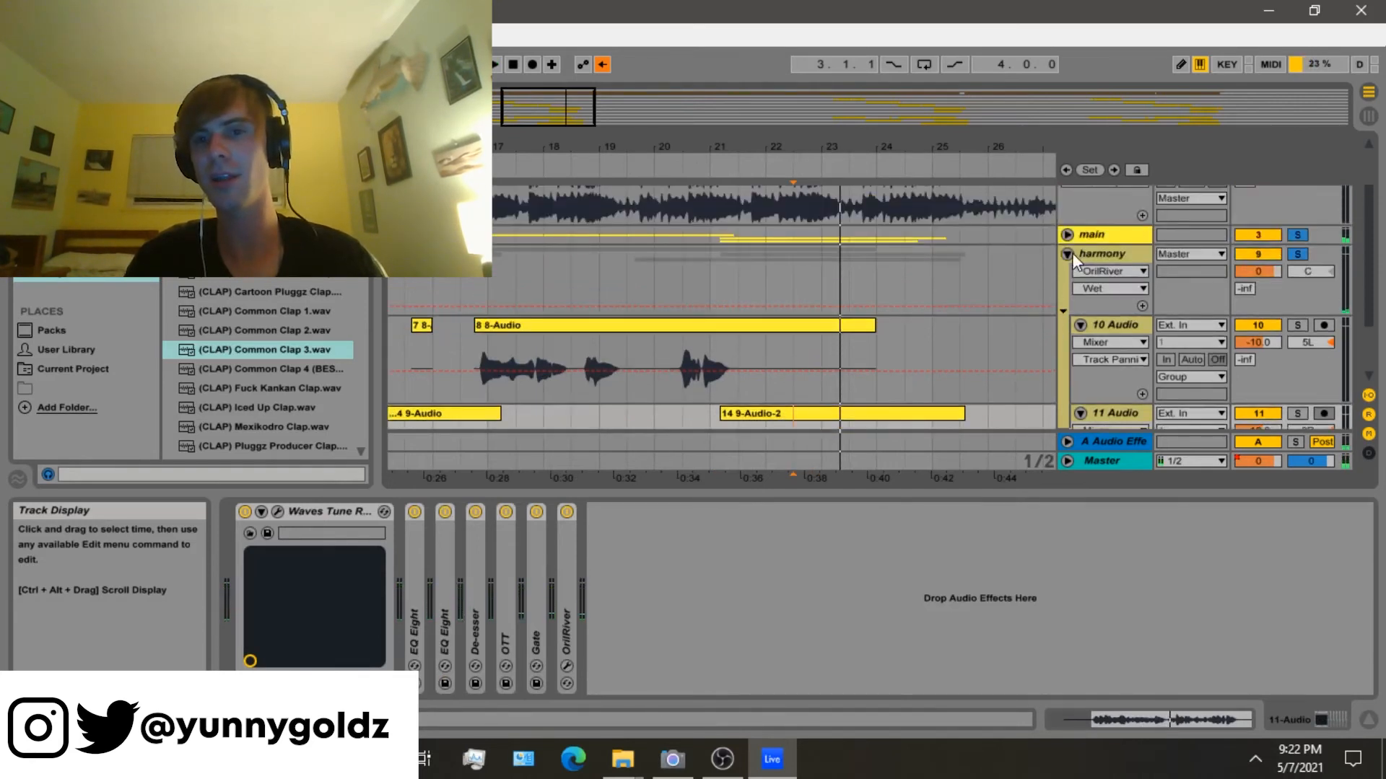
{"action": "left_click", "coordinate": [881, 239]}
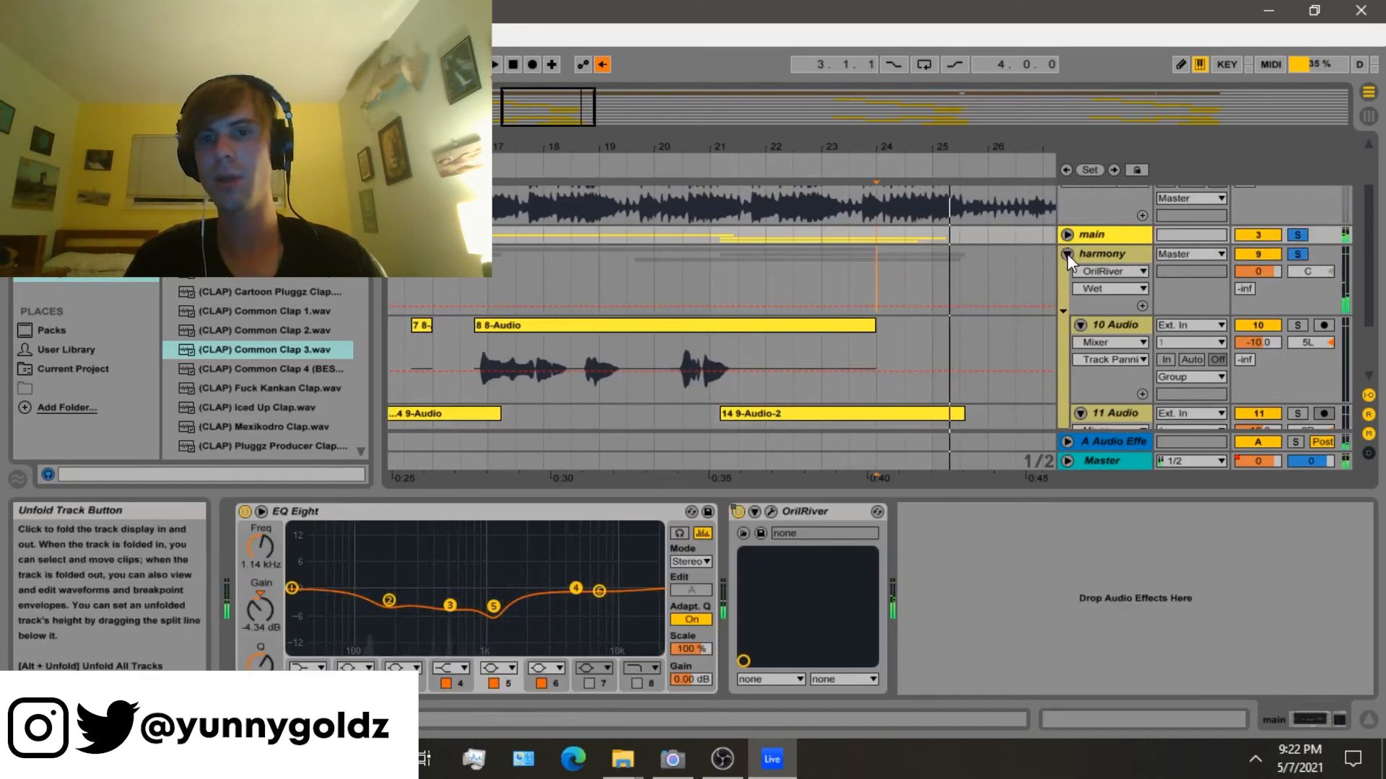
{"action": "left_click", "coordinate": [1067, 254]}
{"action": "scroll", "coordinate": [755, 223], "scroll_direction": "left", "scroll_amount": 6}
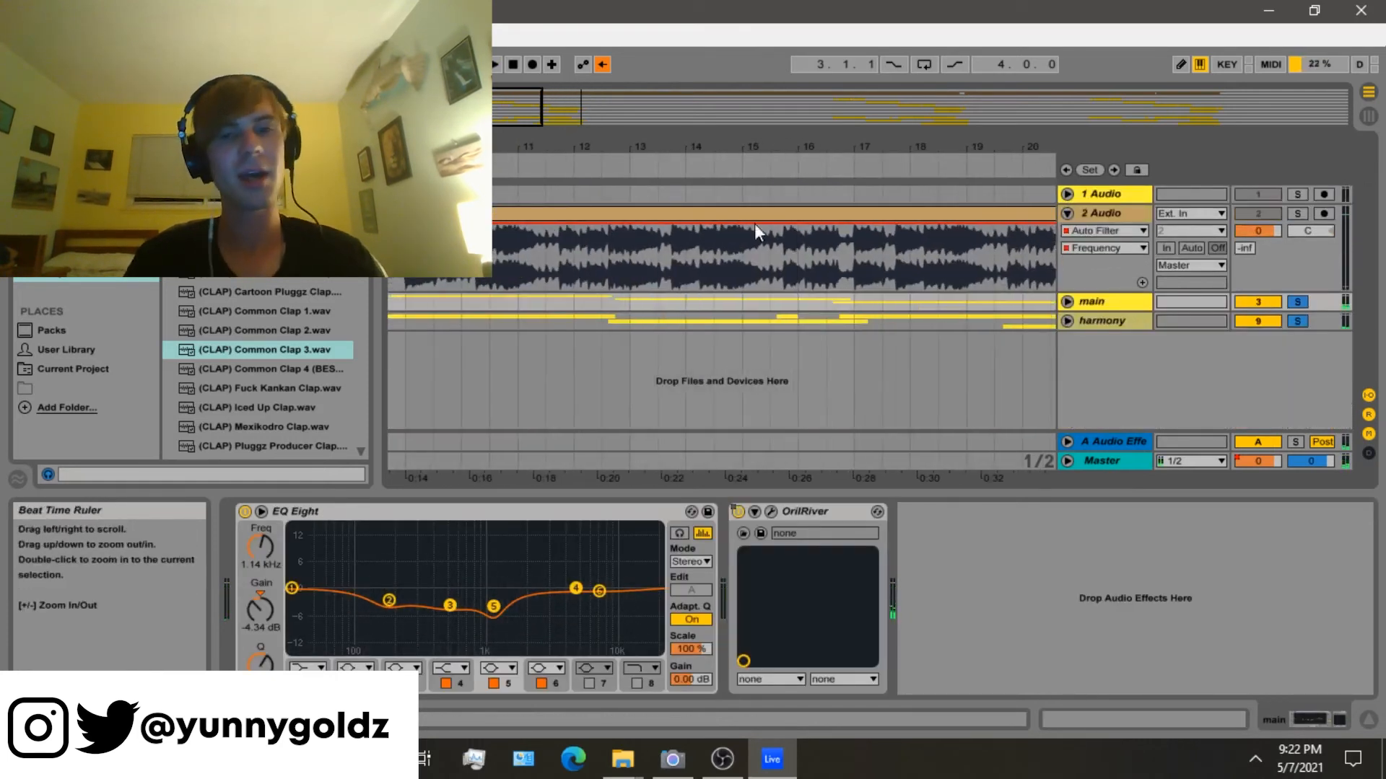
Unfold the harmony group, solo only 10 Audio and play the end of its first clip from about bar 12.
{"action": "key", "text": "minus"}
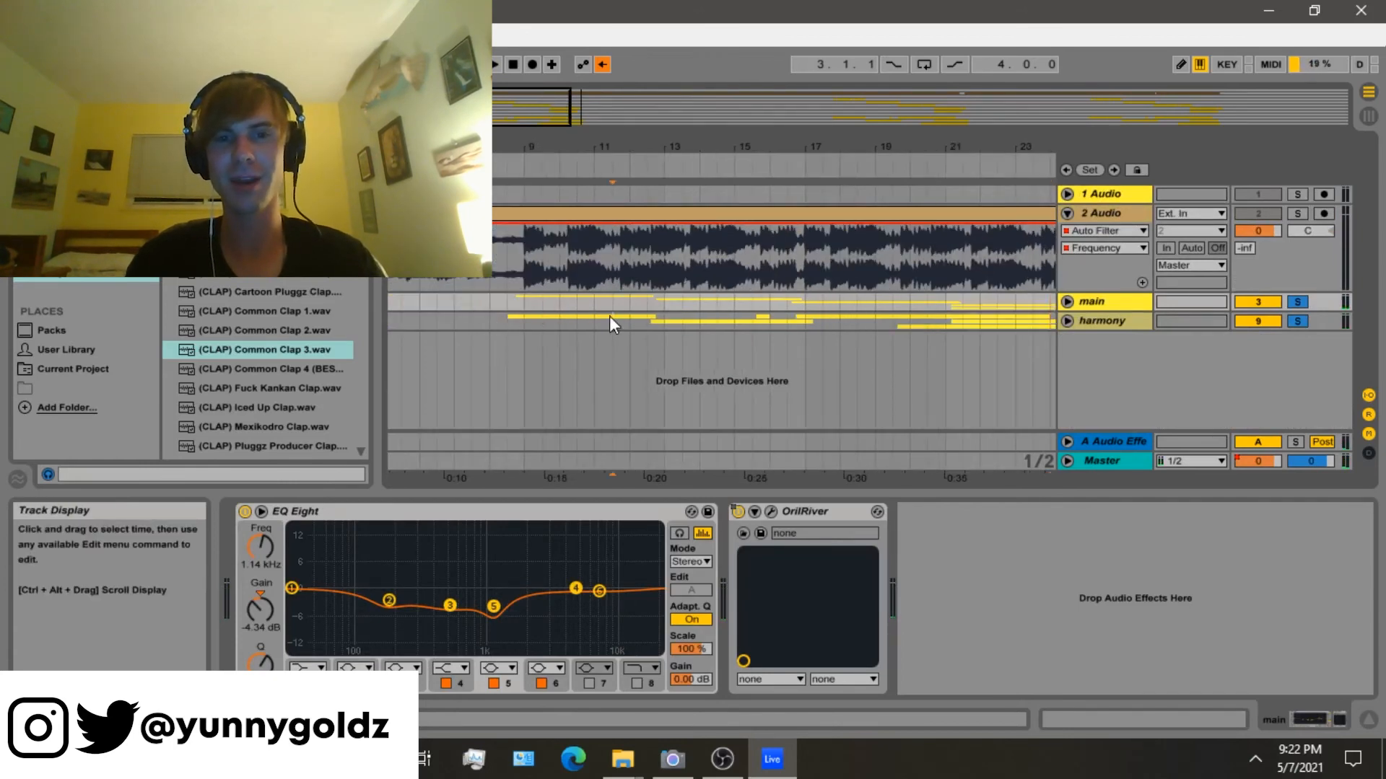
{"action": "left_click", "coordinate": [1066, 320]}
{"action": "scroll", "coordinate": [629, 331], "scroll_direction": "down", "scroll_amount": 2}
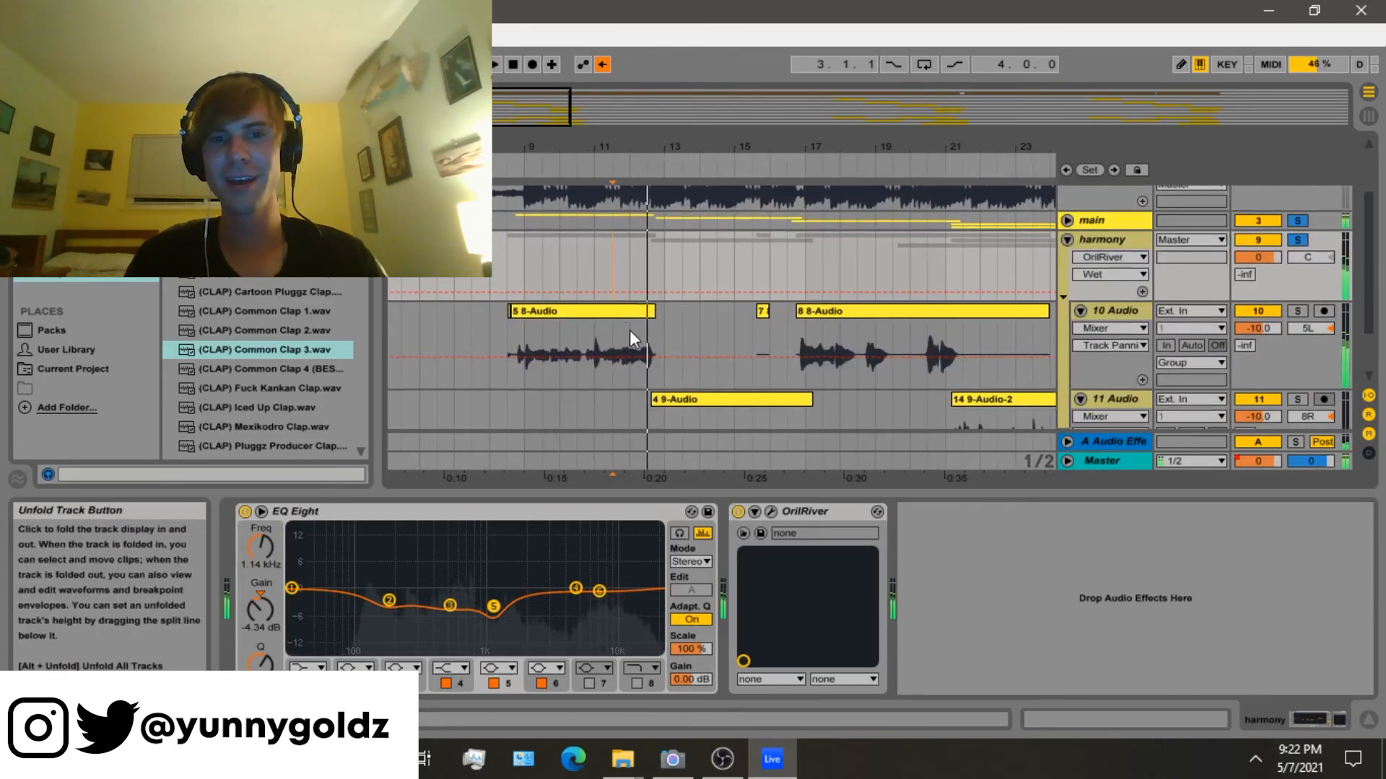
{"action": "left_click", "coordinate": [634, 331]}
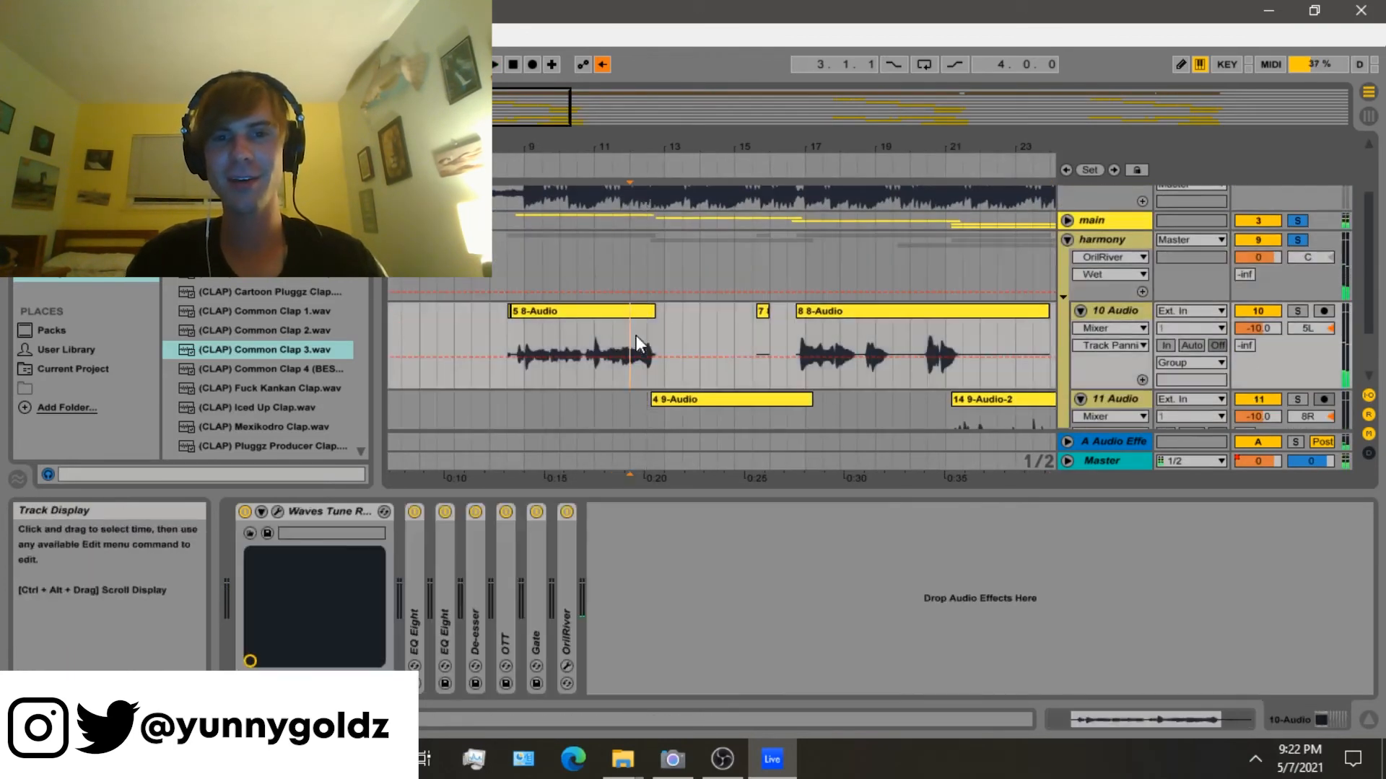
{"action": "left_click", "coordinate": [1298, 311]}
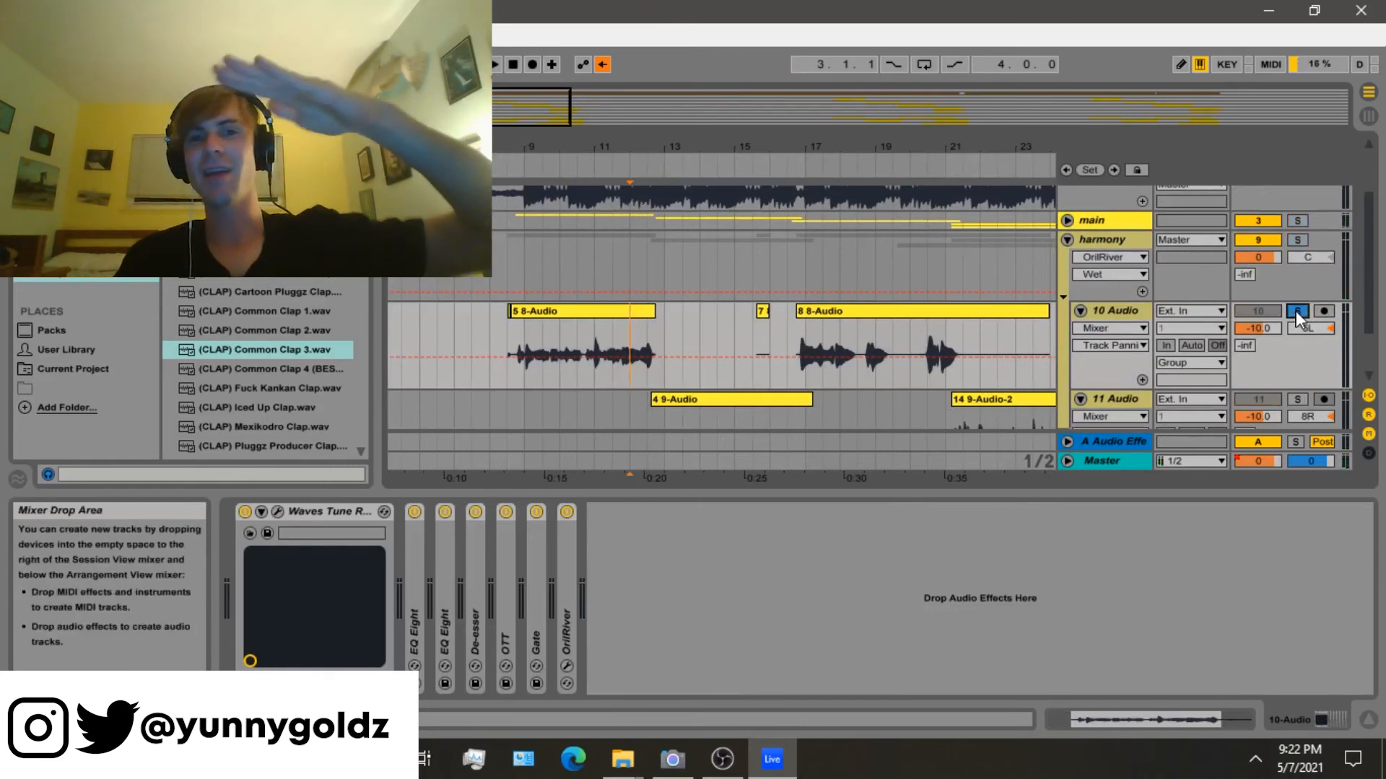
{"action": "key", "text": "space"}
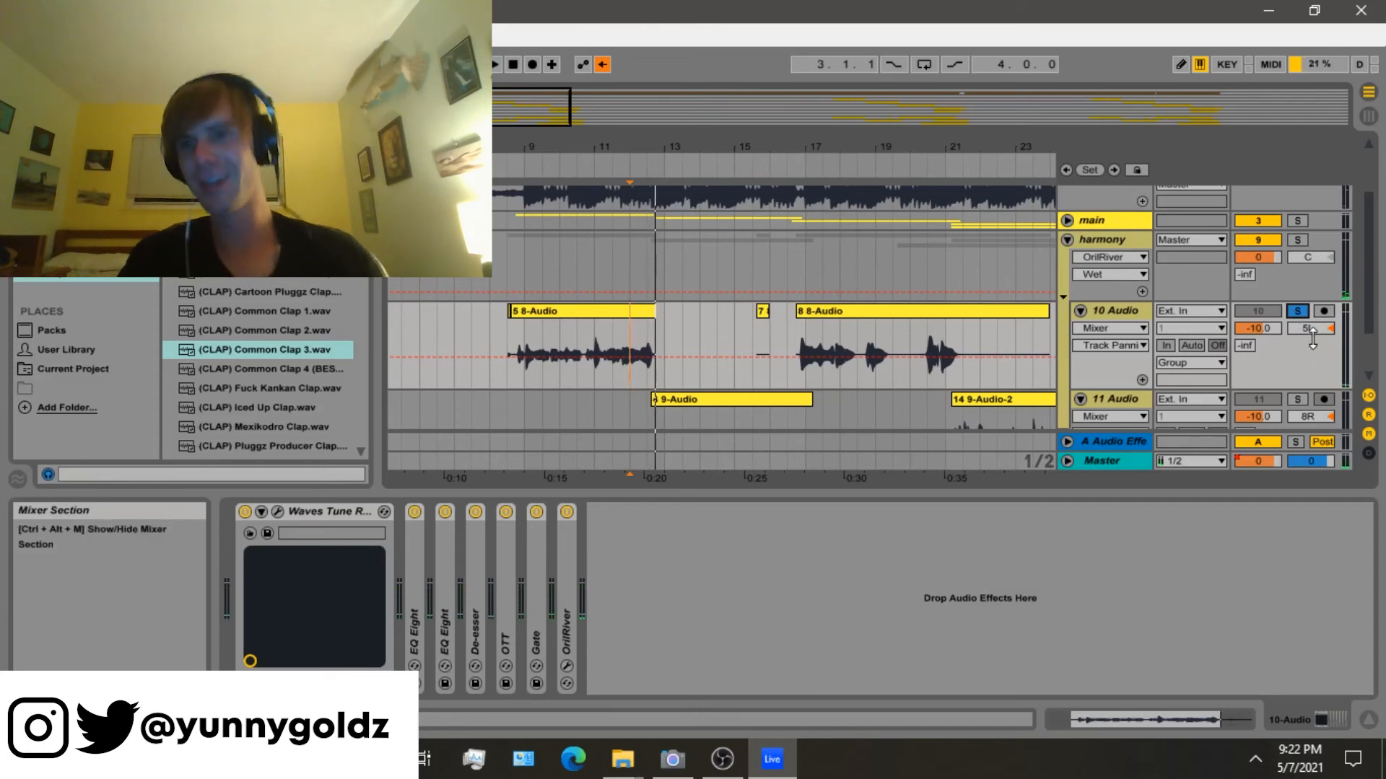
Turn off the solo on 10 Audio and play the full mix with the beat from about bar 12.
{"action": "left_click", "coordinate": [1303, 312]}
{"action": "scroll", "coordinate": [1271, 250], "scroll_direction": "up", "scroll_amount": 3}
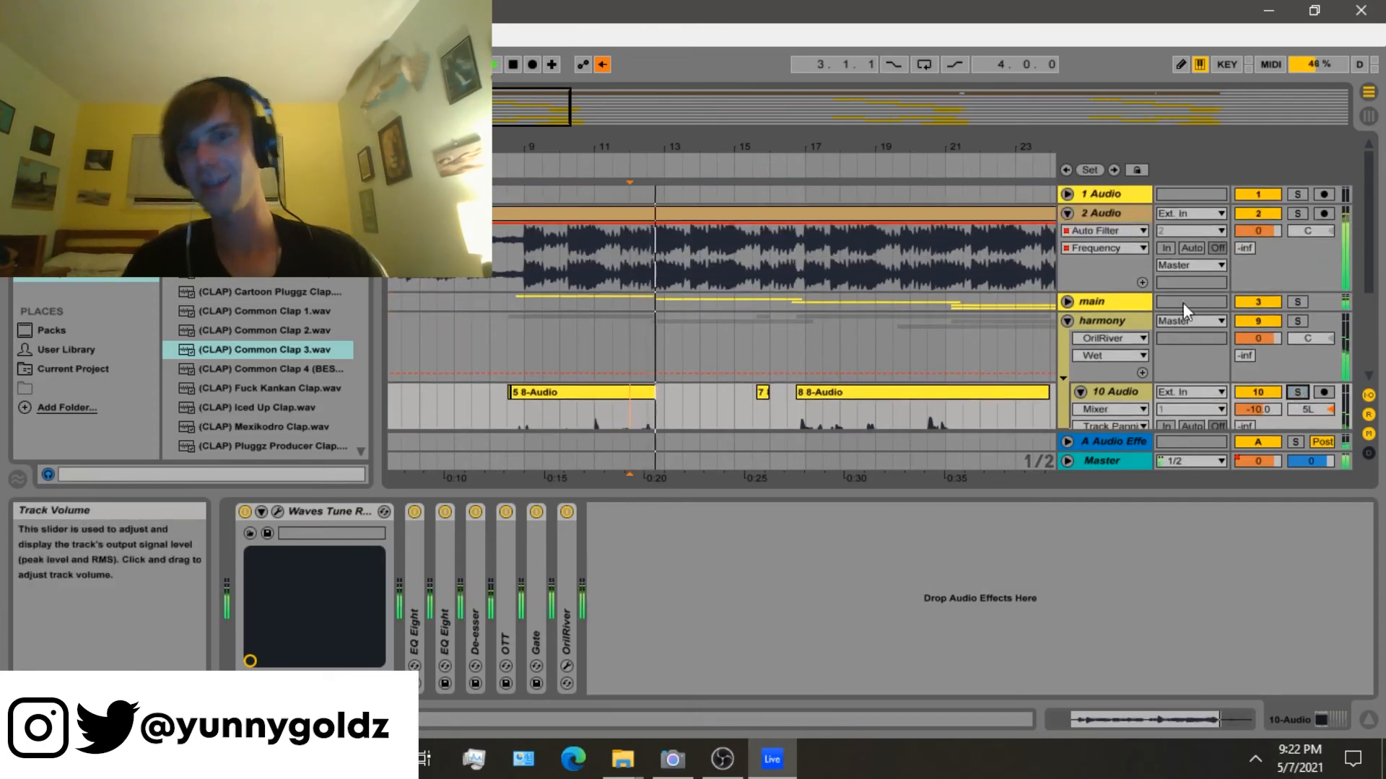
{"action": "left_click", "coordinate": [1066, 321]}
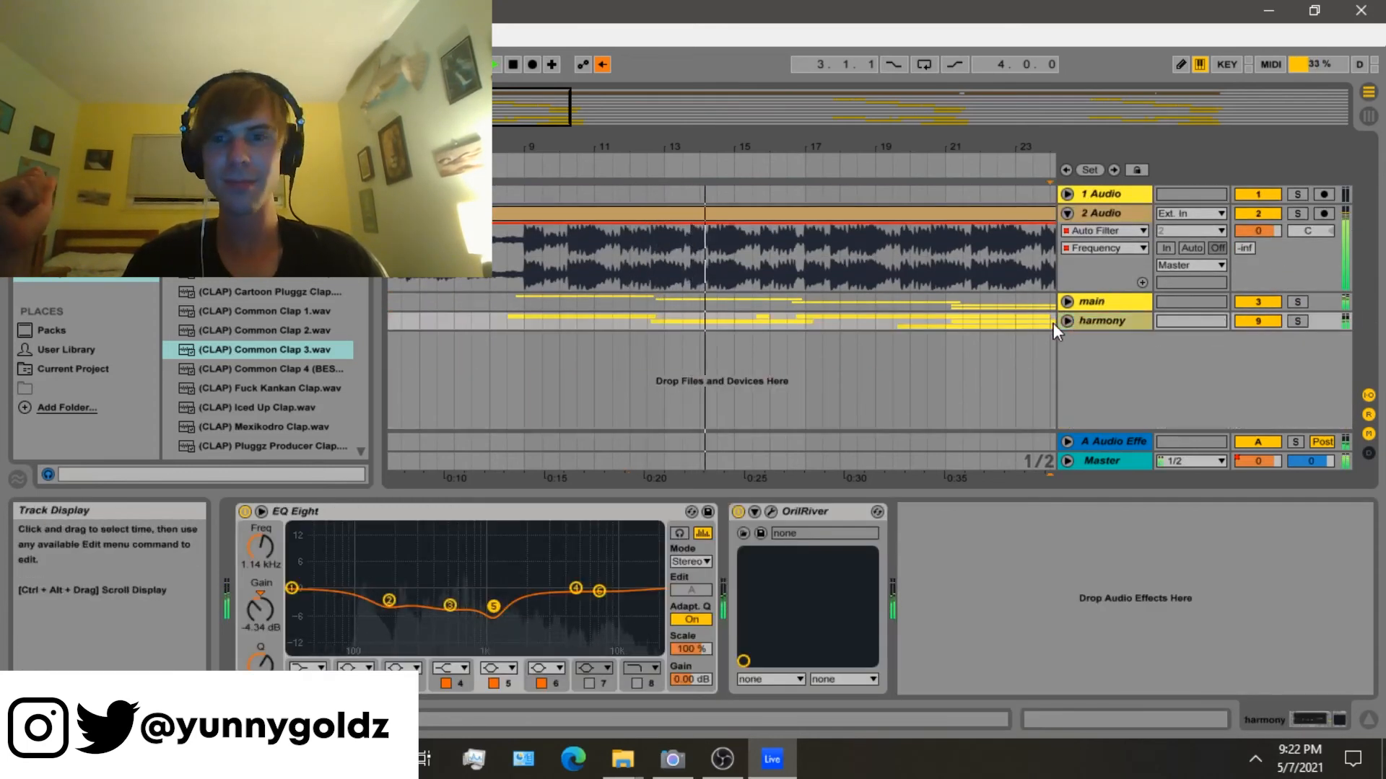
{"action": "left_click", "coordinate": [1065, 319]}
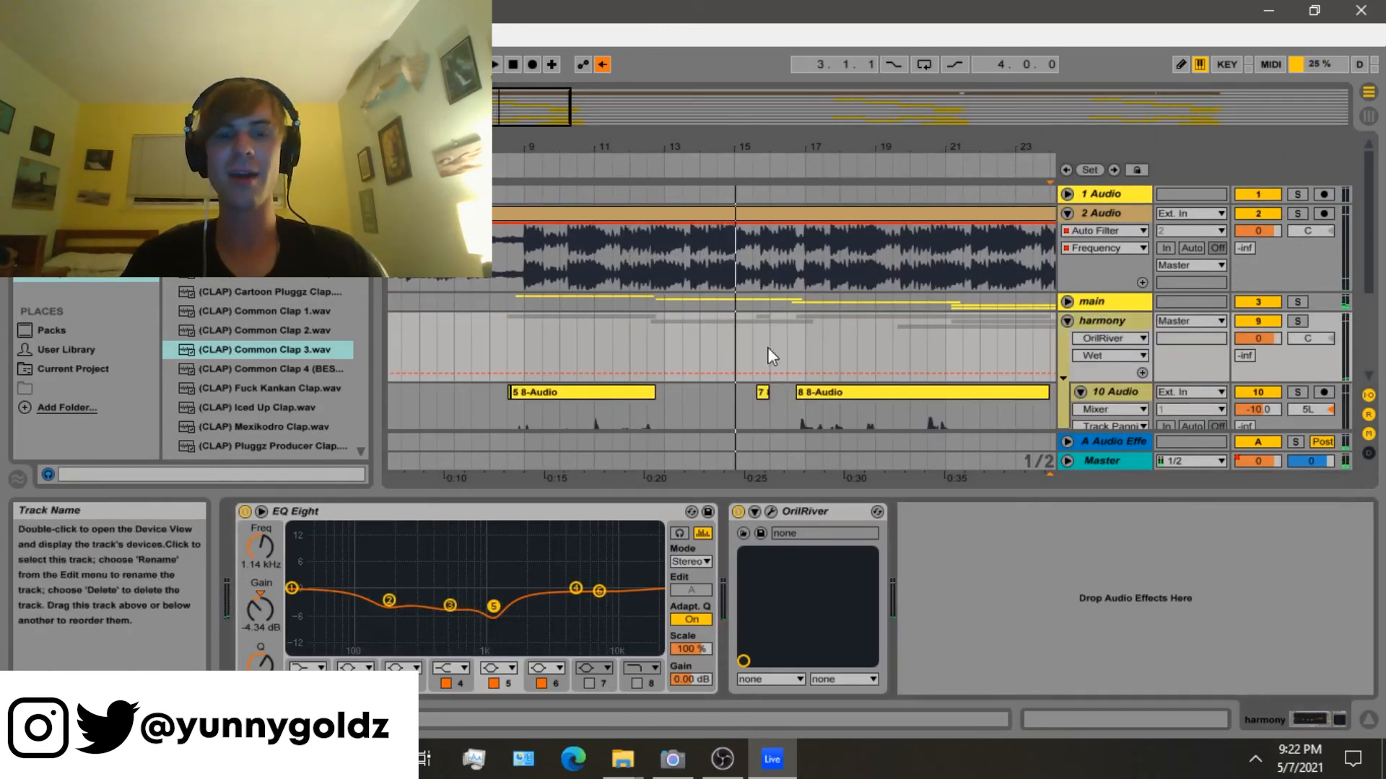
Show the effect chains of 10 Audio and the harmony group, and fold the harmony group.
{"action": "left_click", "coordinate": [535, 305]}
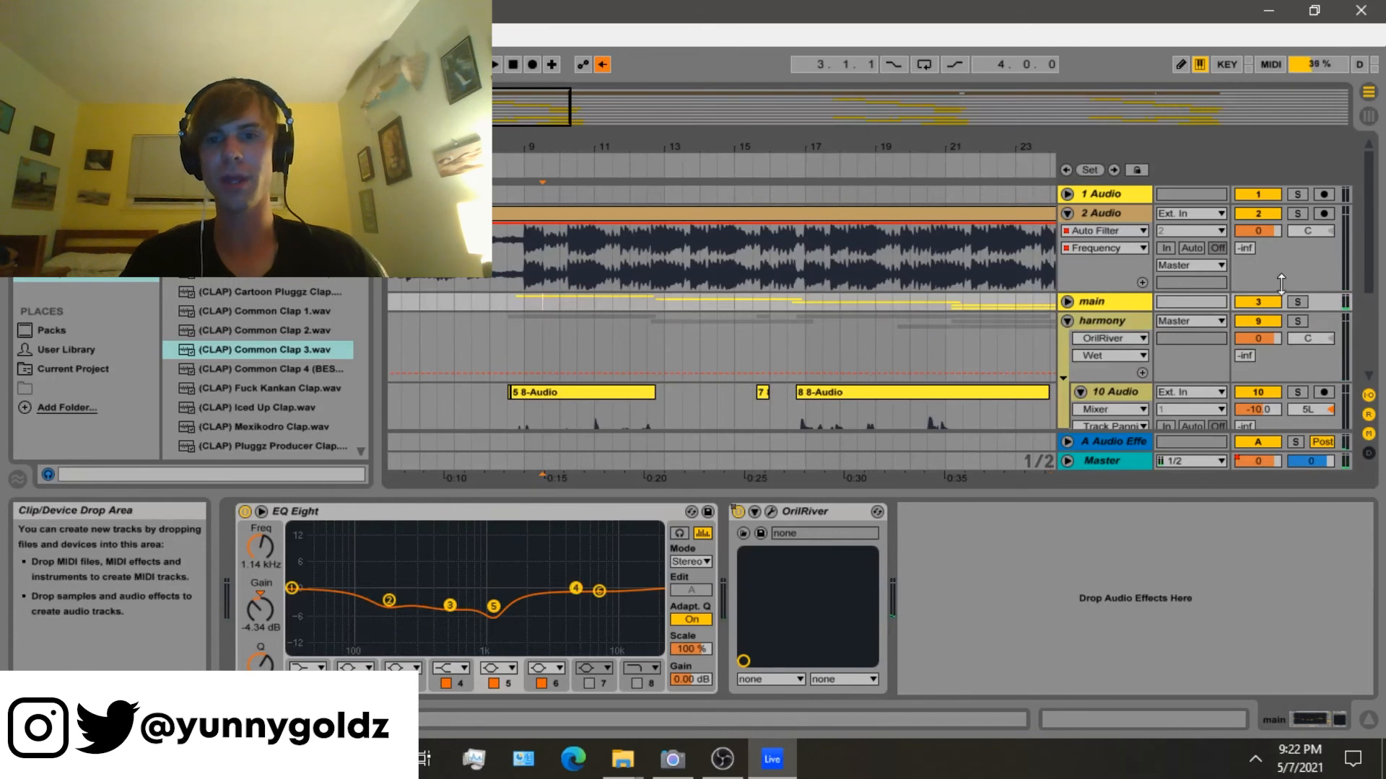
{"action": "left_click", "coordinate": [1092, 393]}
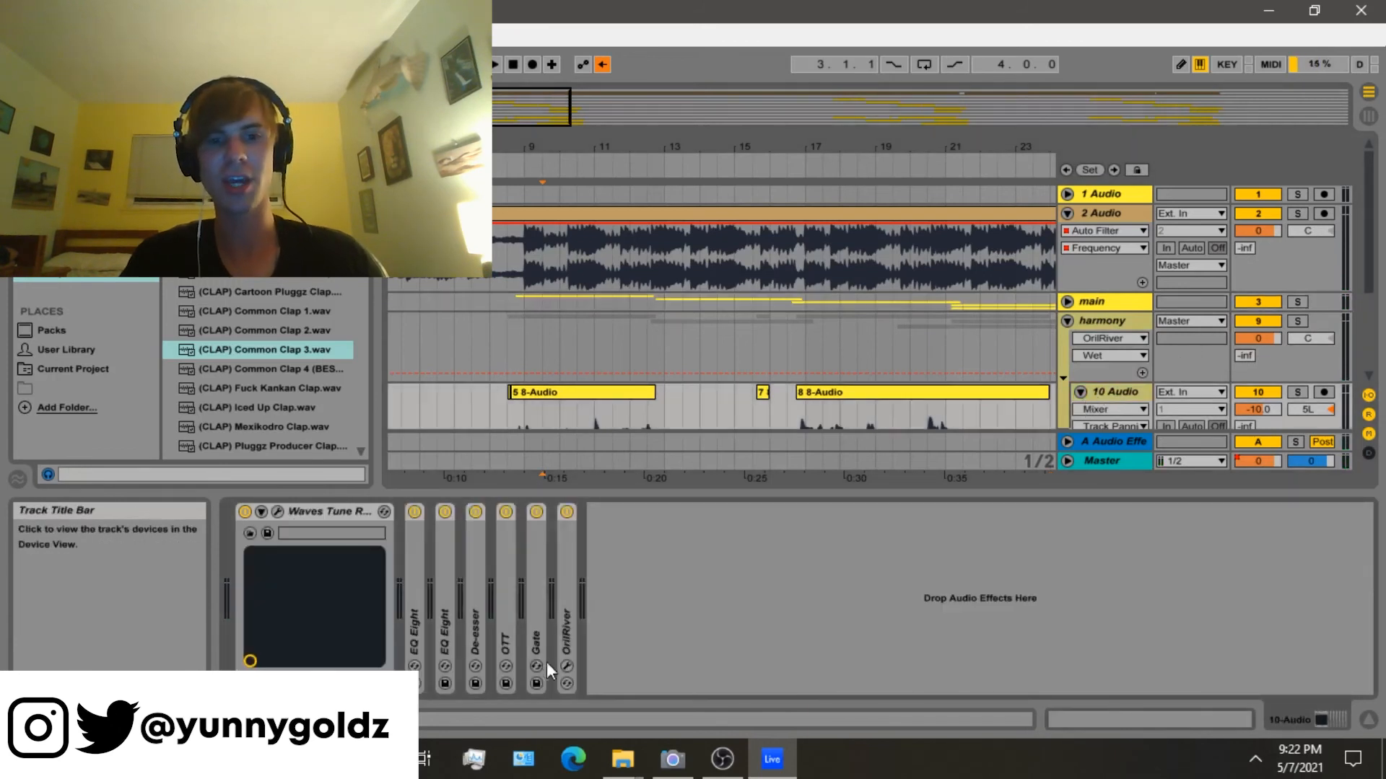
{"action": "left_click", "coordinate": [1080, 322]}
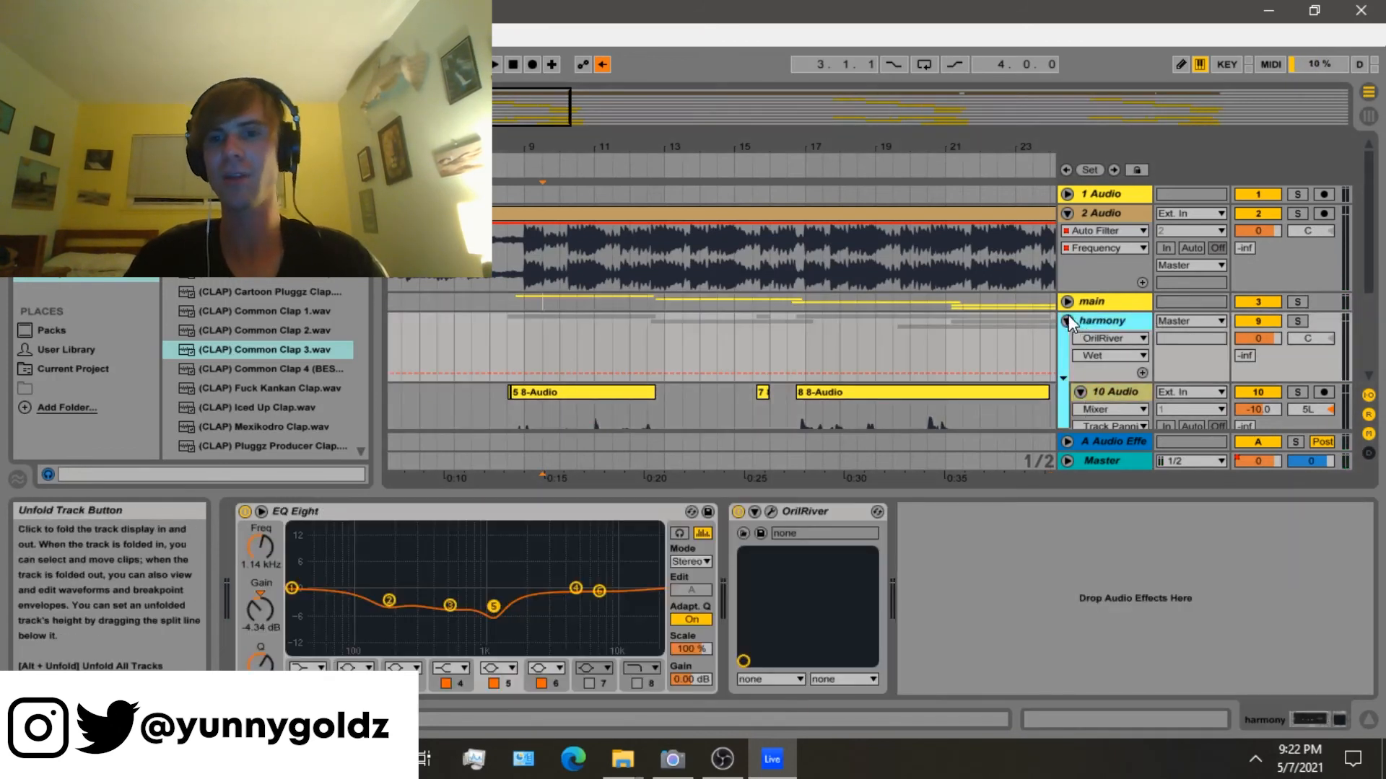
{"action": "left_click", "coordinate": [1068, 319]}
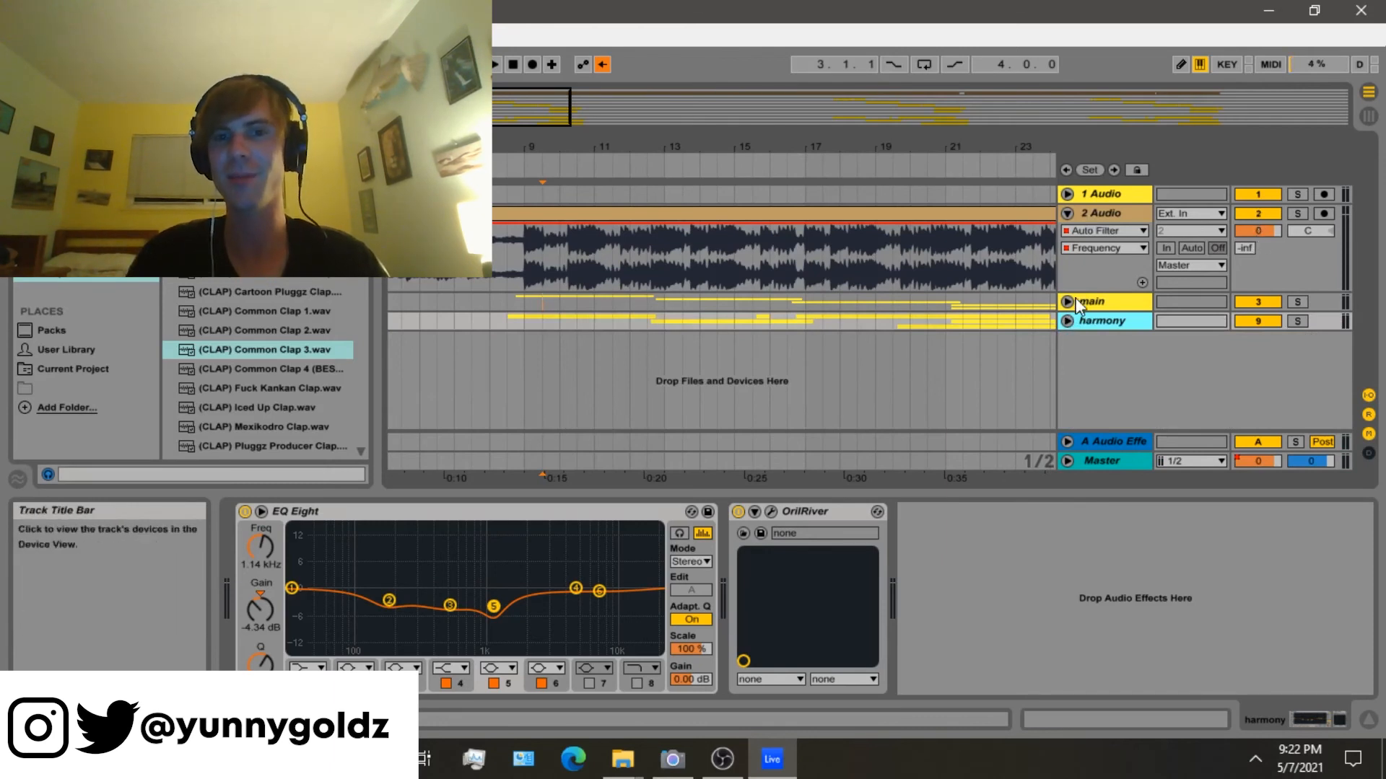
Play the full mix of beat, main and harmony from about bar 9 until just past bar 25.
{"action": "left_click", "coordinate": [521, 280]}
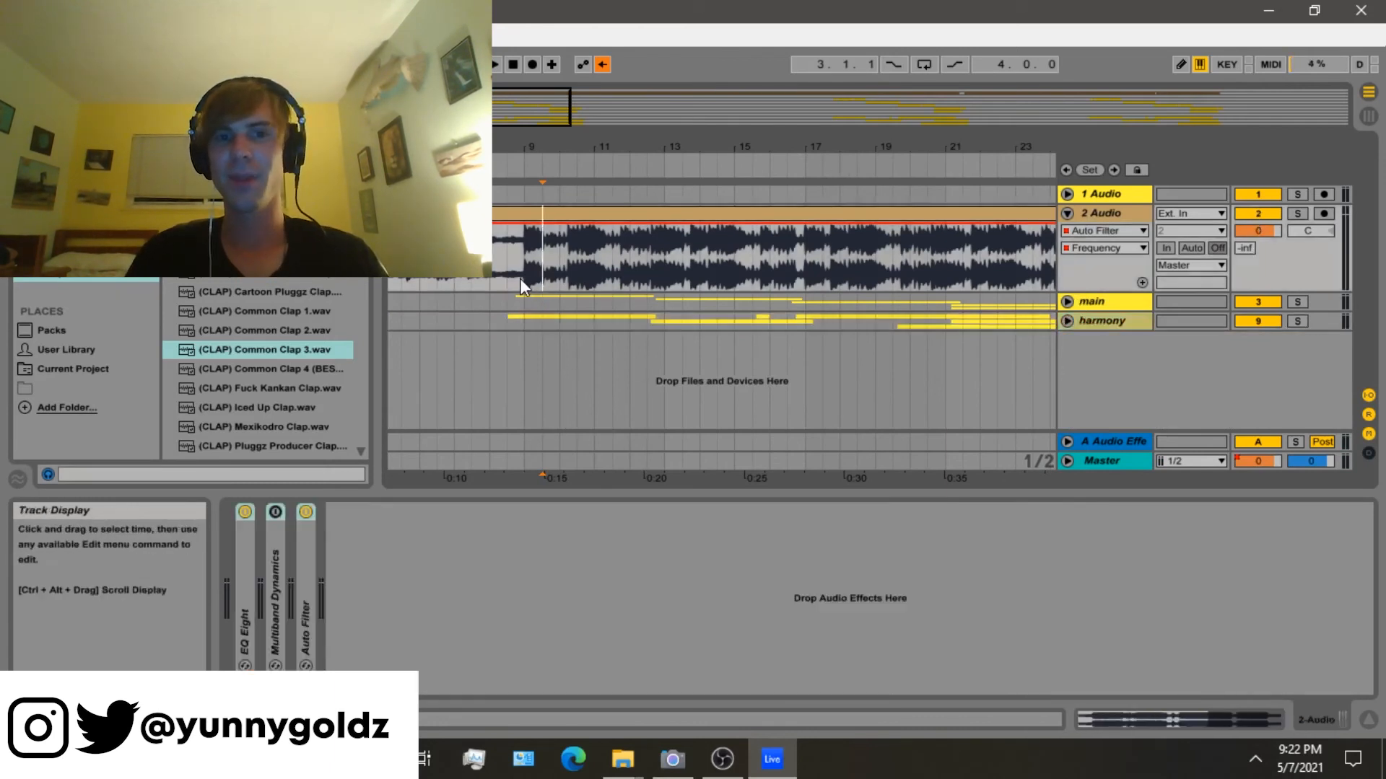
{"action": "key", "text": "space"}
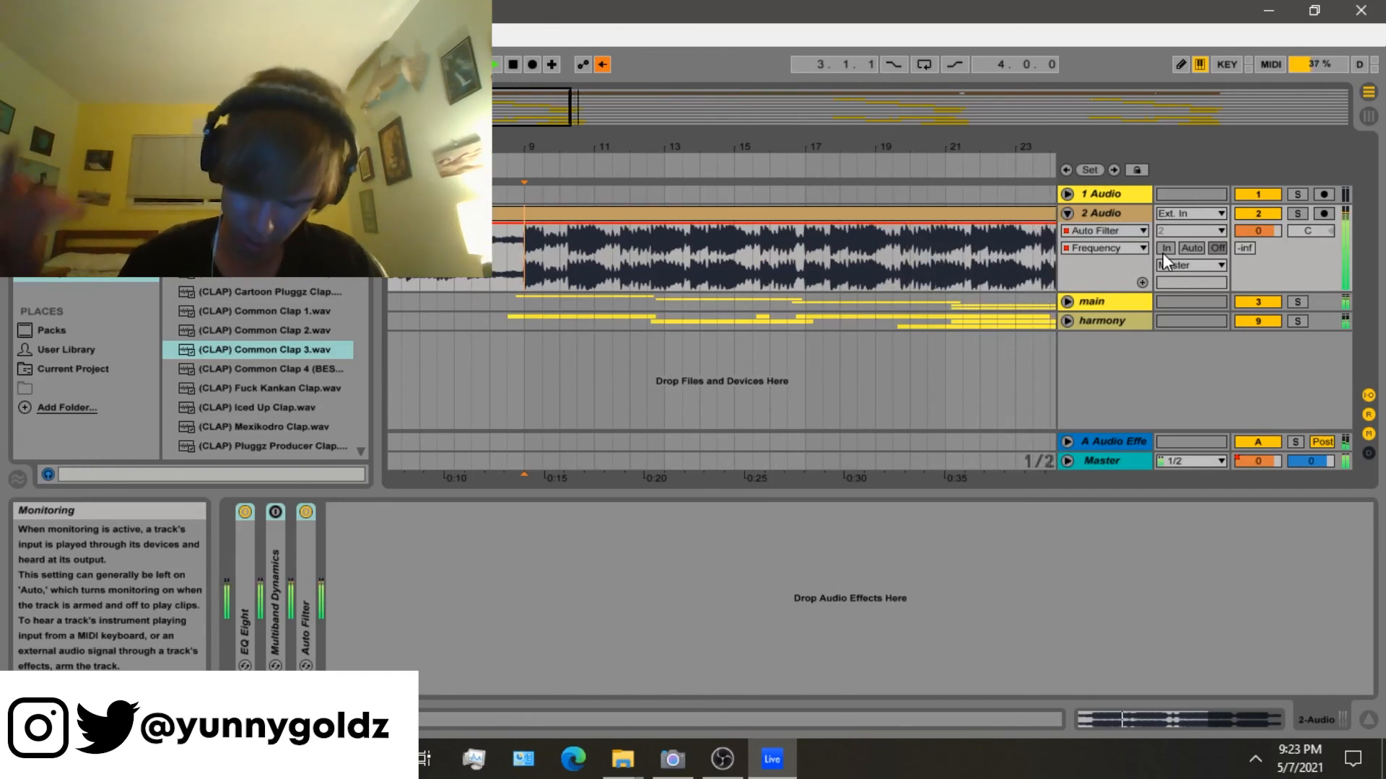
{"action": "key", "text": "minus"}
{"action": "key", "text": "minus"}
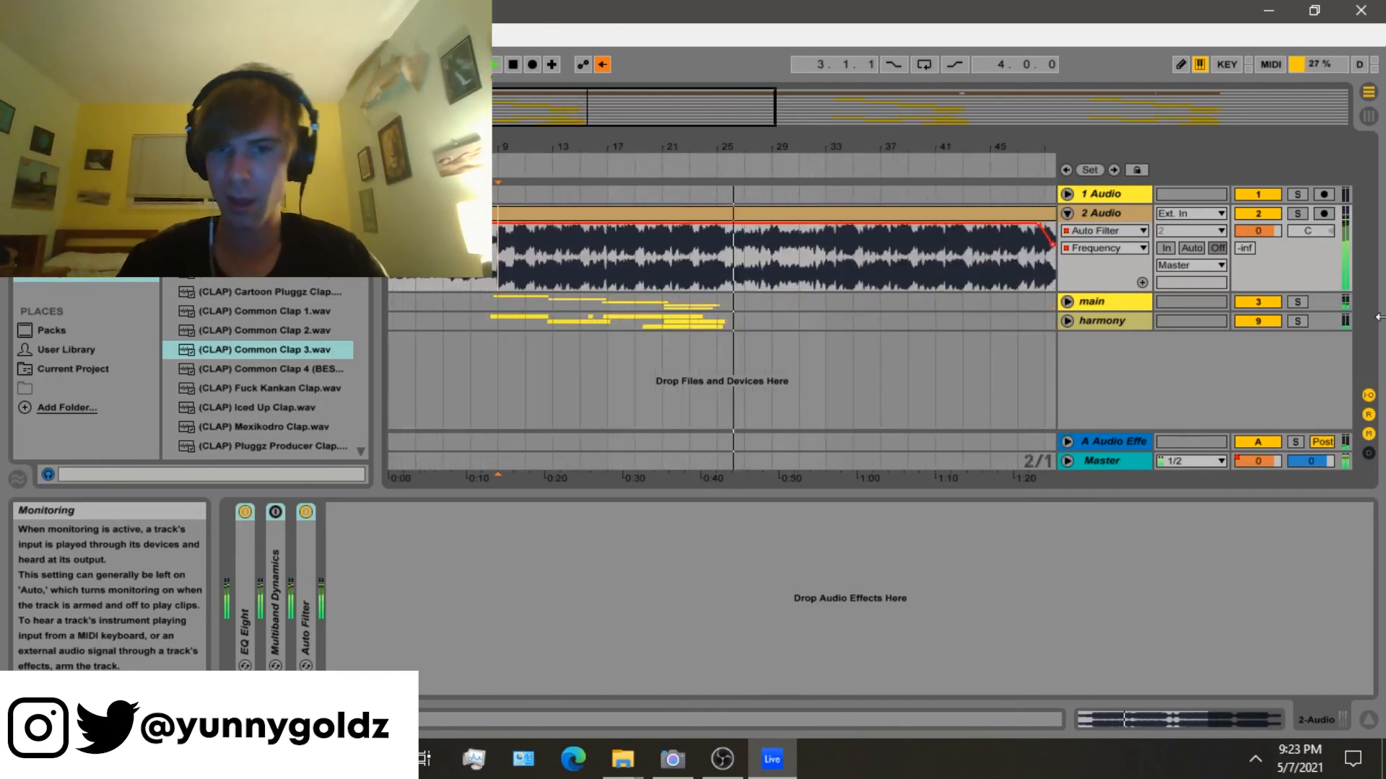
{"action": "key", "text": "space"}
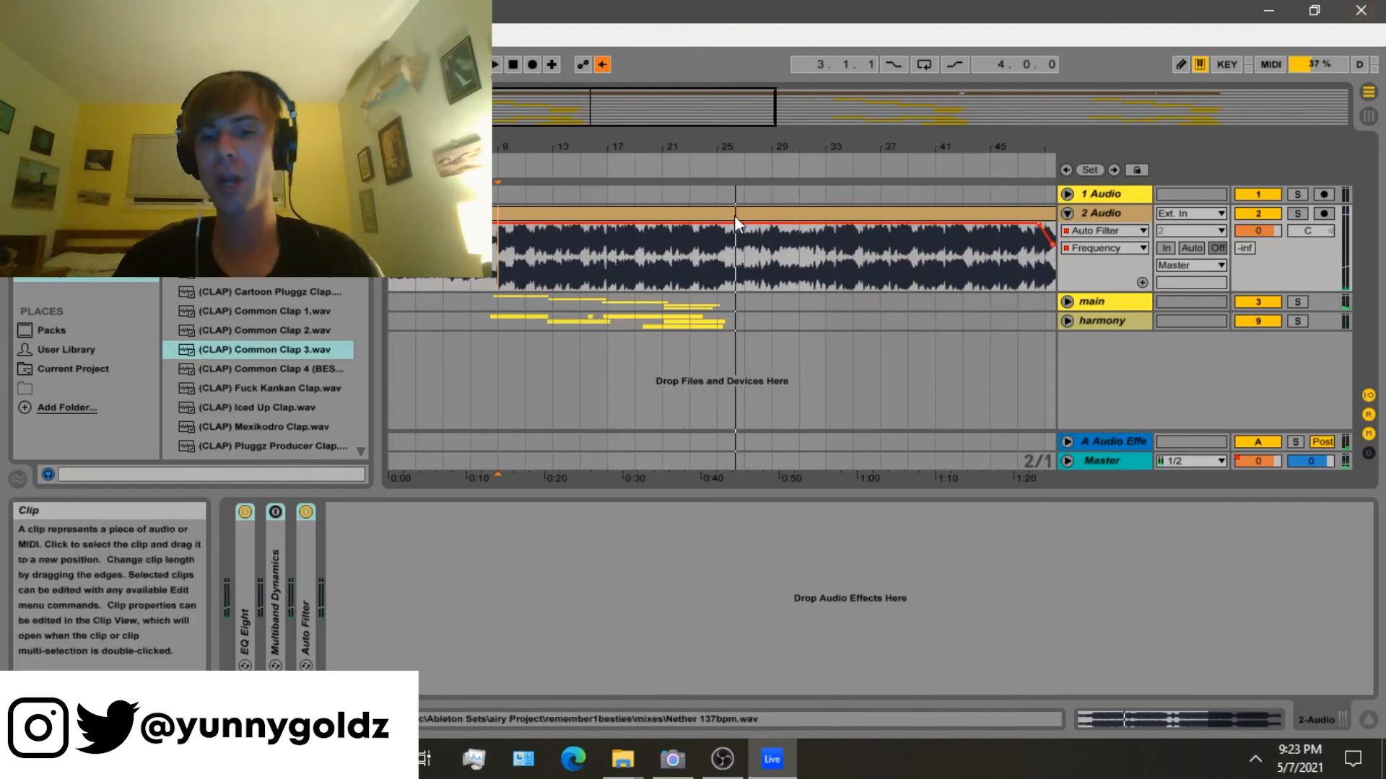
Examine how the main and harmony vocal sections are laid out over the beat across the whole arrangement.
{"action": "key", "text": "minus"}
{"action": "left_click", "coordinate": [675, 303]}
{"action": "left_click", "coordinate": [654, 274]}
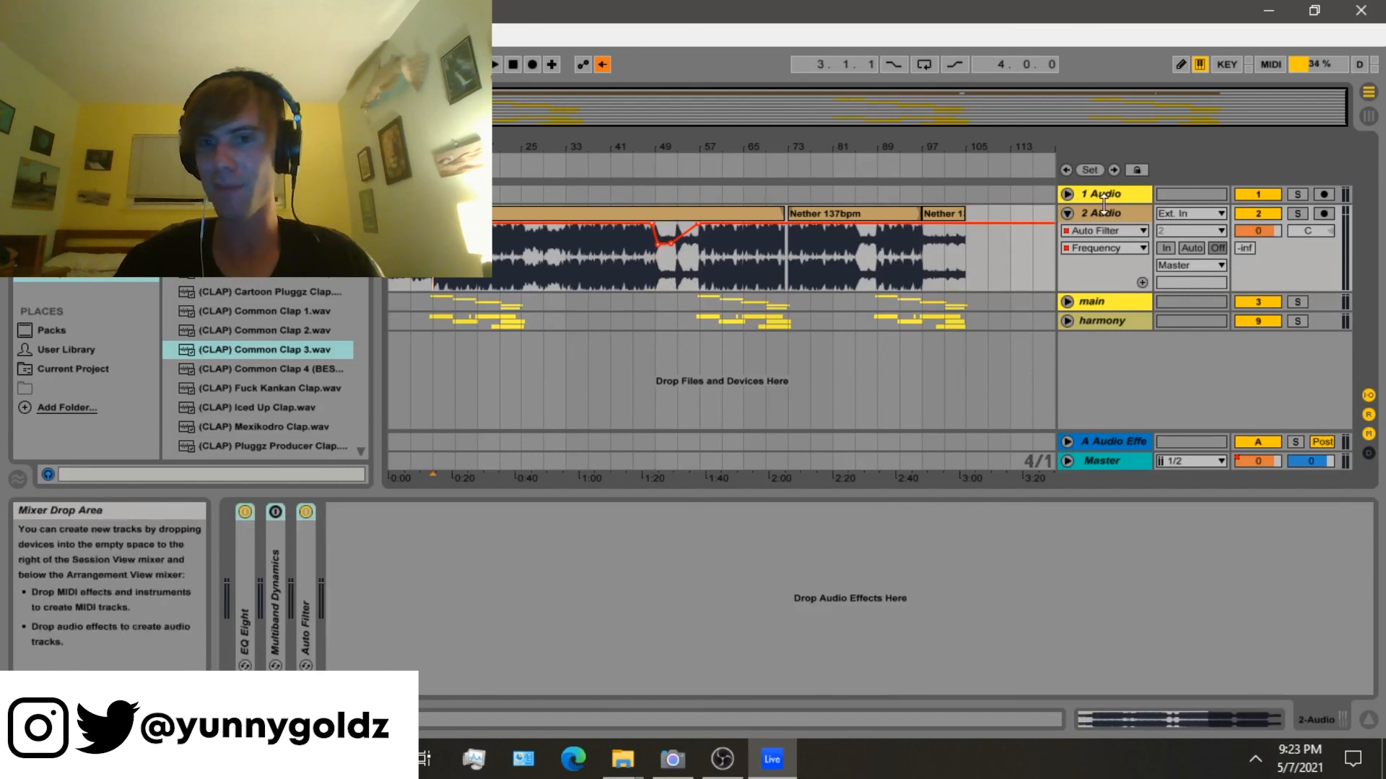
{"action": "left_click", "coordinate": [447, 309]}
{"action": "left_click", "coordinate": [444, 316]}
{"action": "key", "text": "plus"}
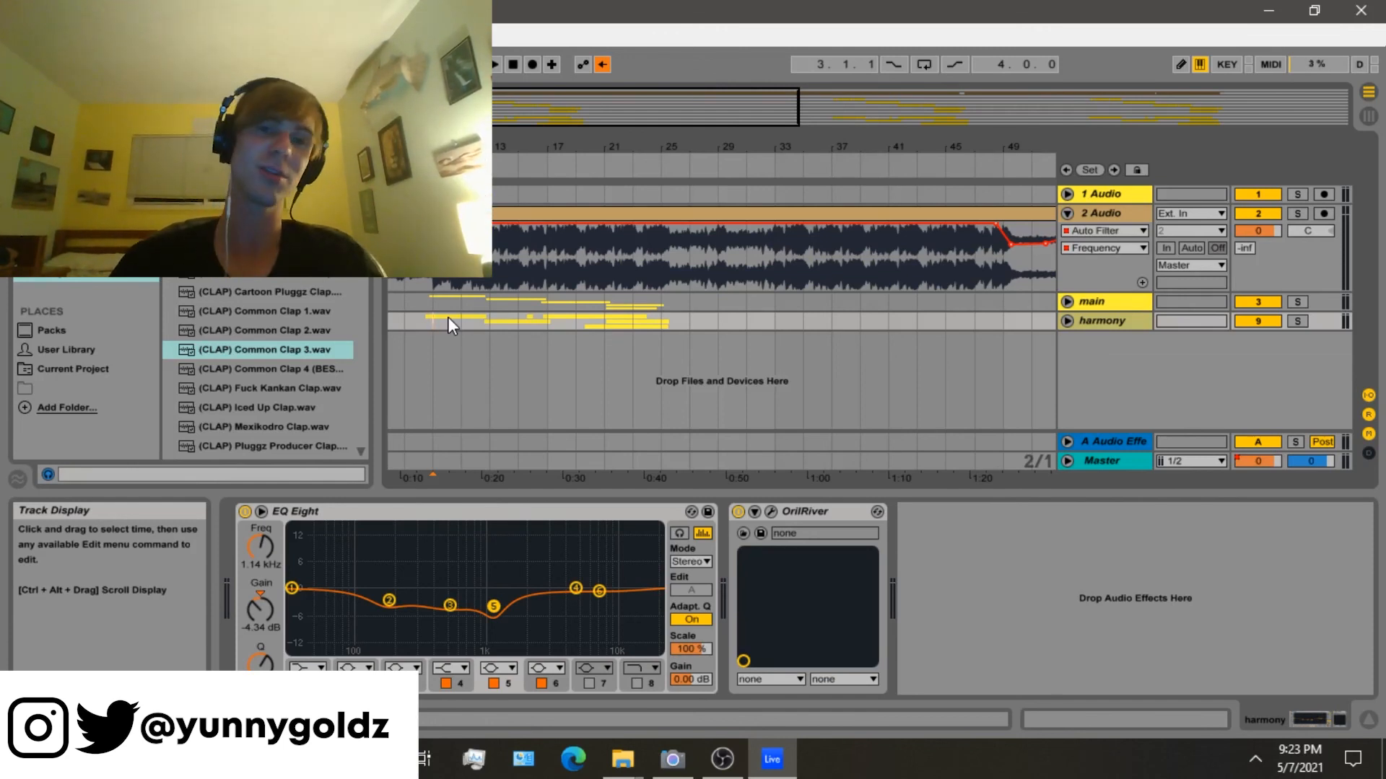
{"action": "key", "text": "minus"}
{"action": "key", "text": "minus"}
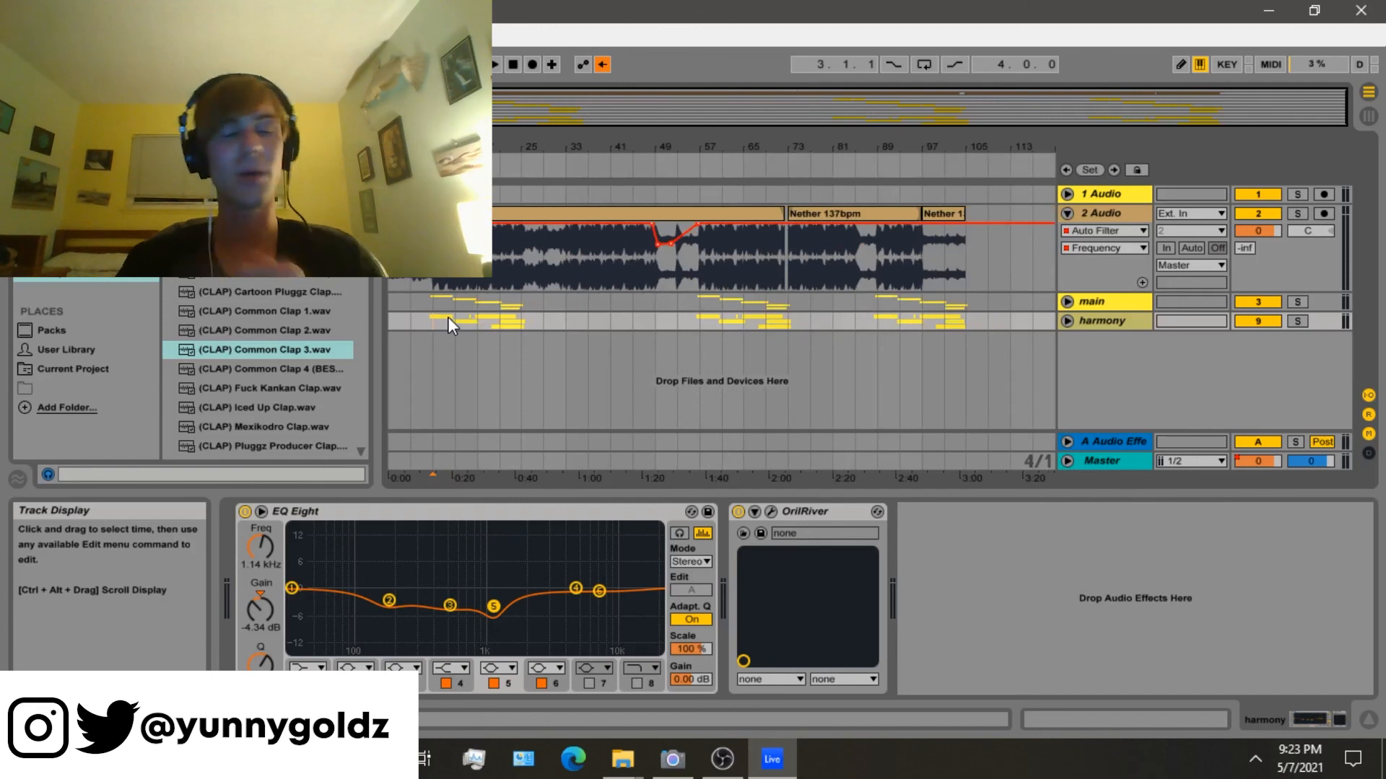